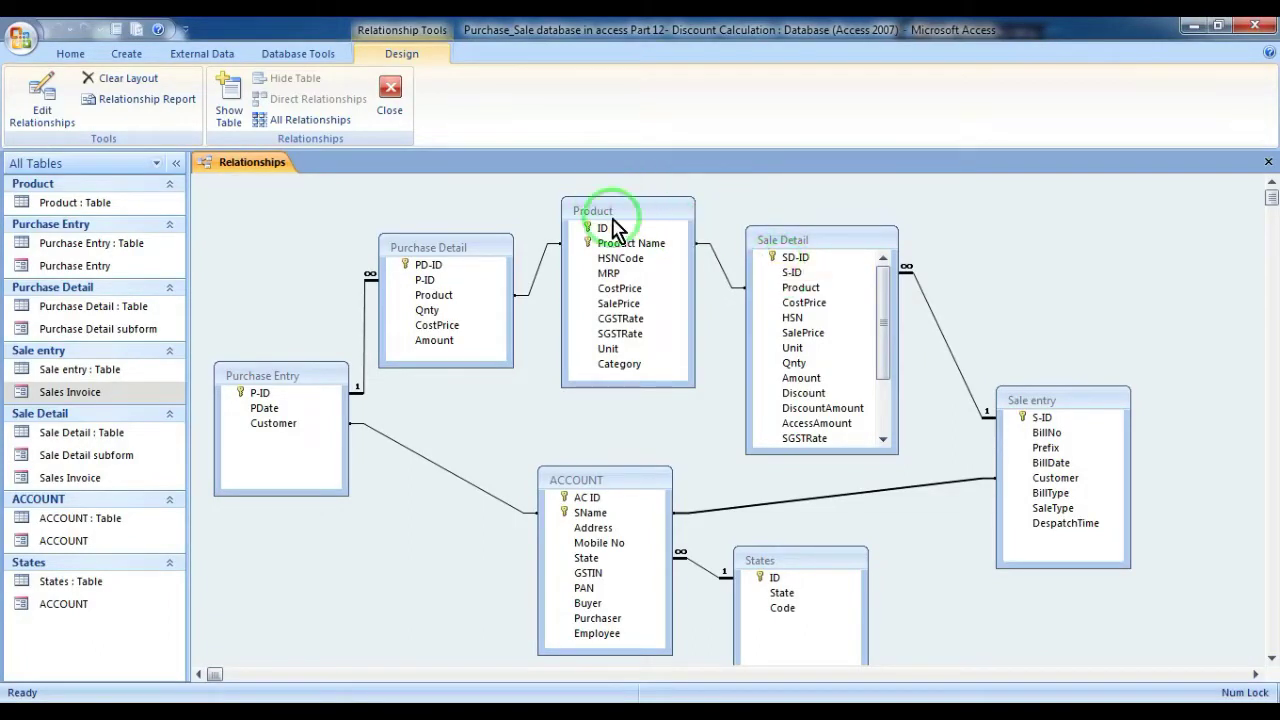
Check the BillType field of Sale entry, then close the Relationships diagram
{"action": "left_click", "coordinate": [1011, 493]}
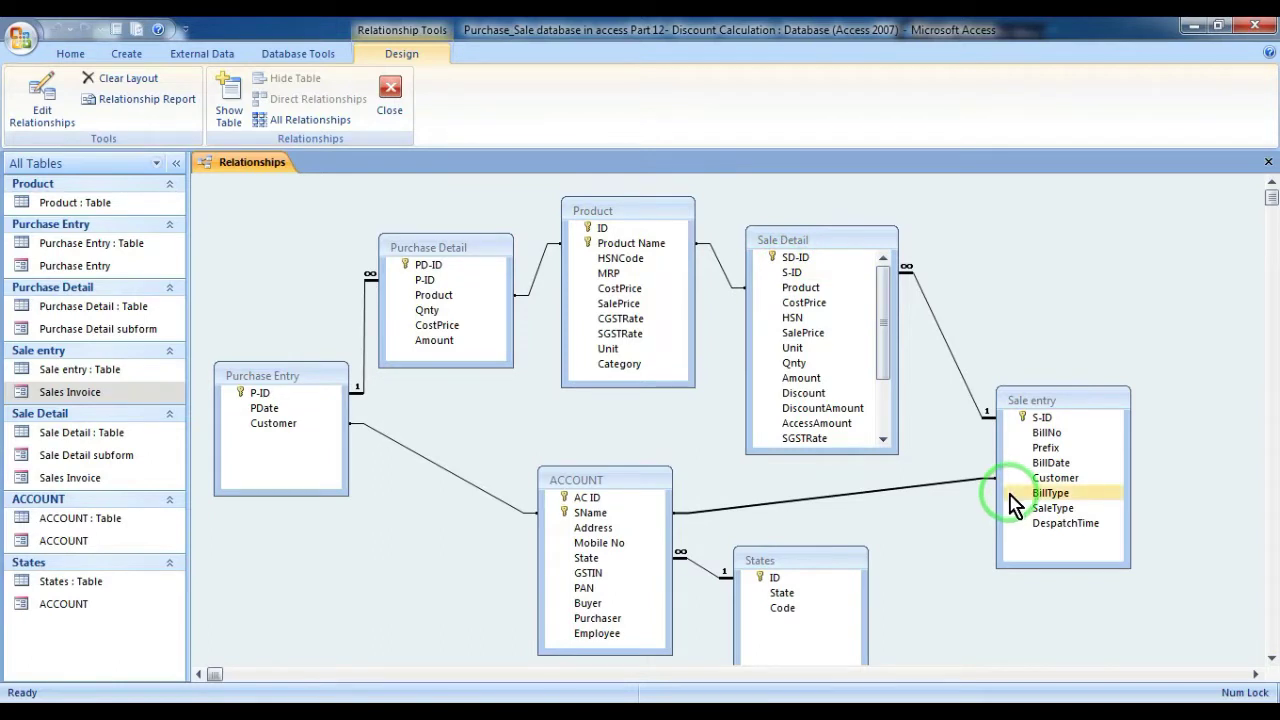
{"action": "left_click", "coordinate": [1171, 306]}
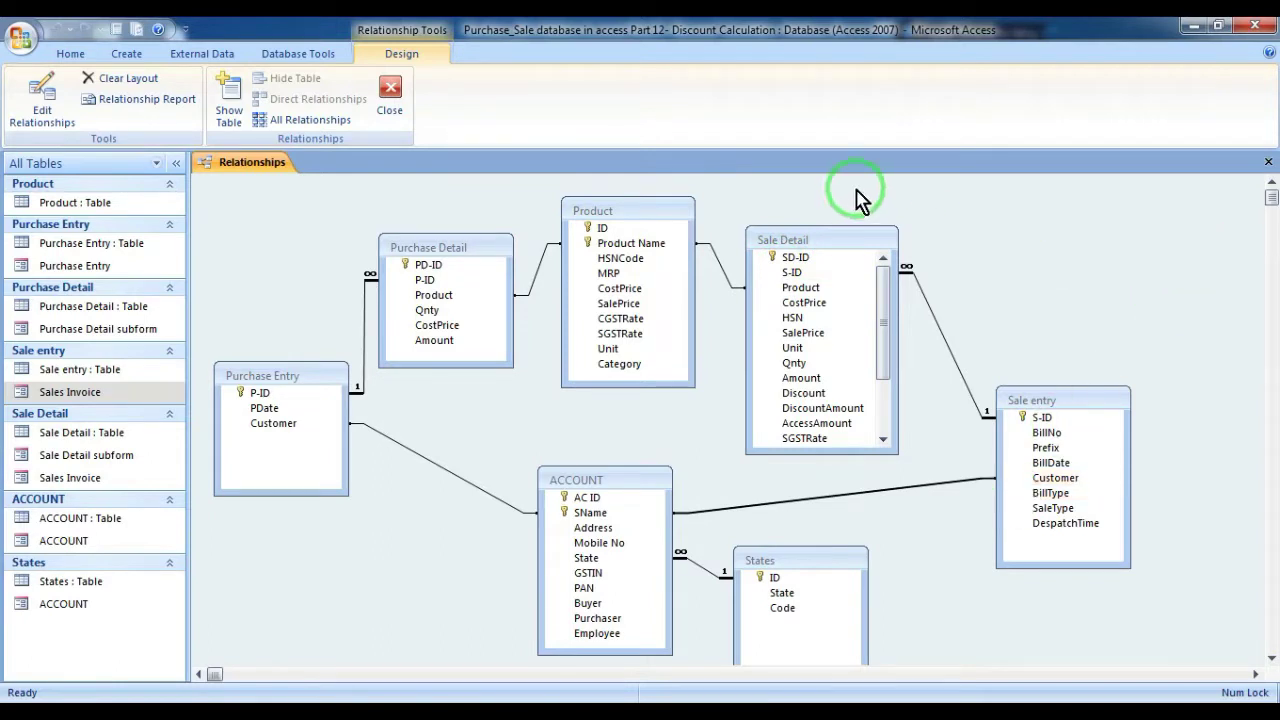
{"action": "left_click", "coordinate": [1267, 162]}
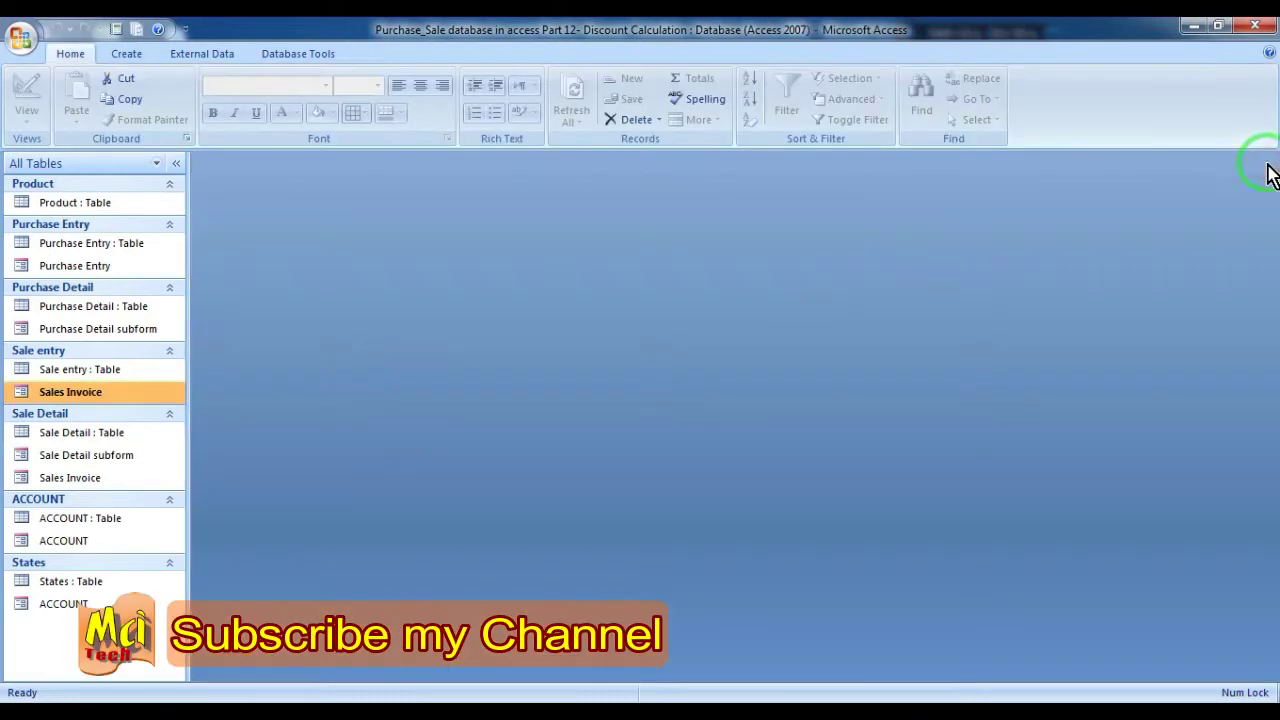
Open the Sales Invoice form and add a Derkem oc line with quantity 4
{"action": "double_click", "coordinate": [68, 398]}
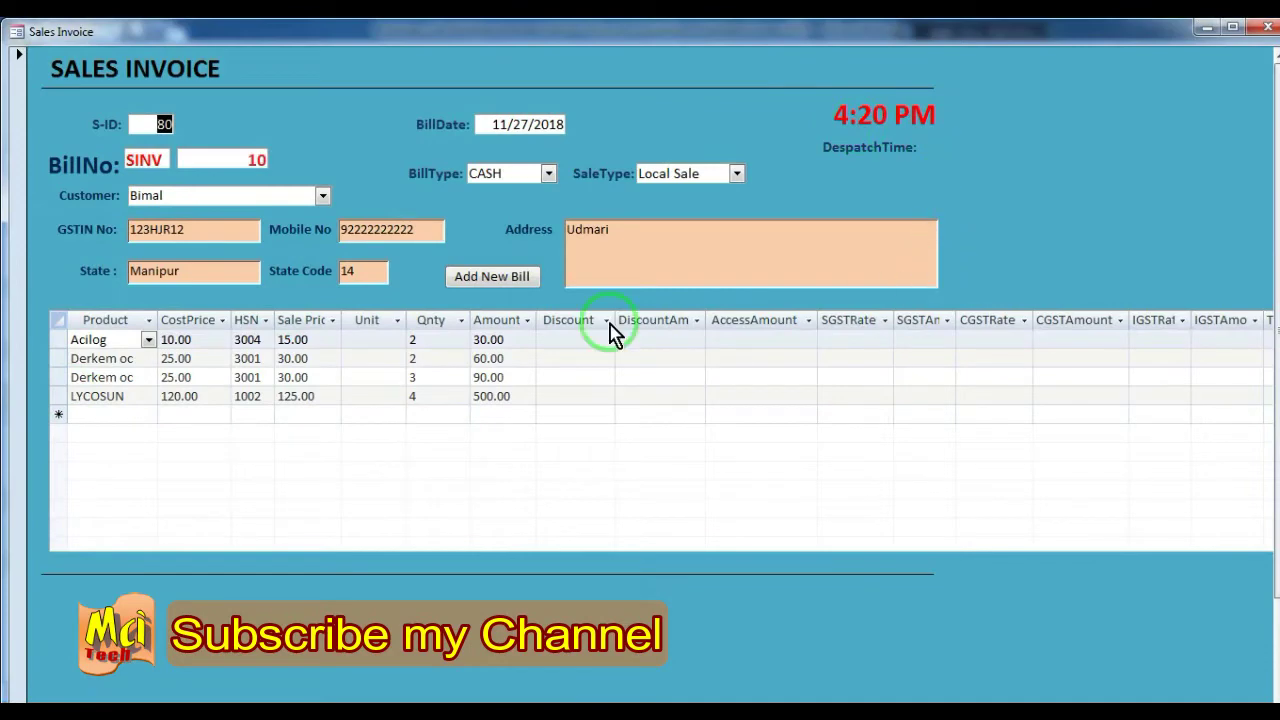
{"action": "key", "text": "Tab"}
{"action": "left_click", "coordinate": [143, 415]}
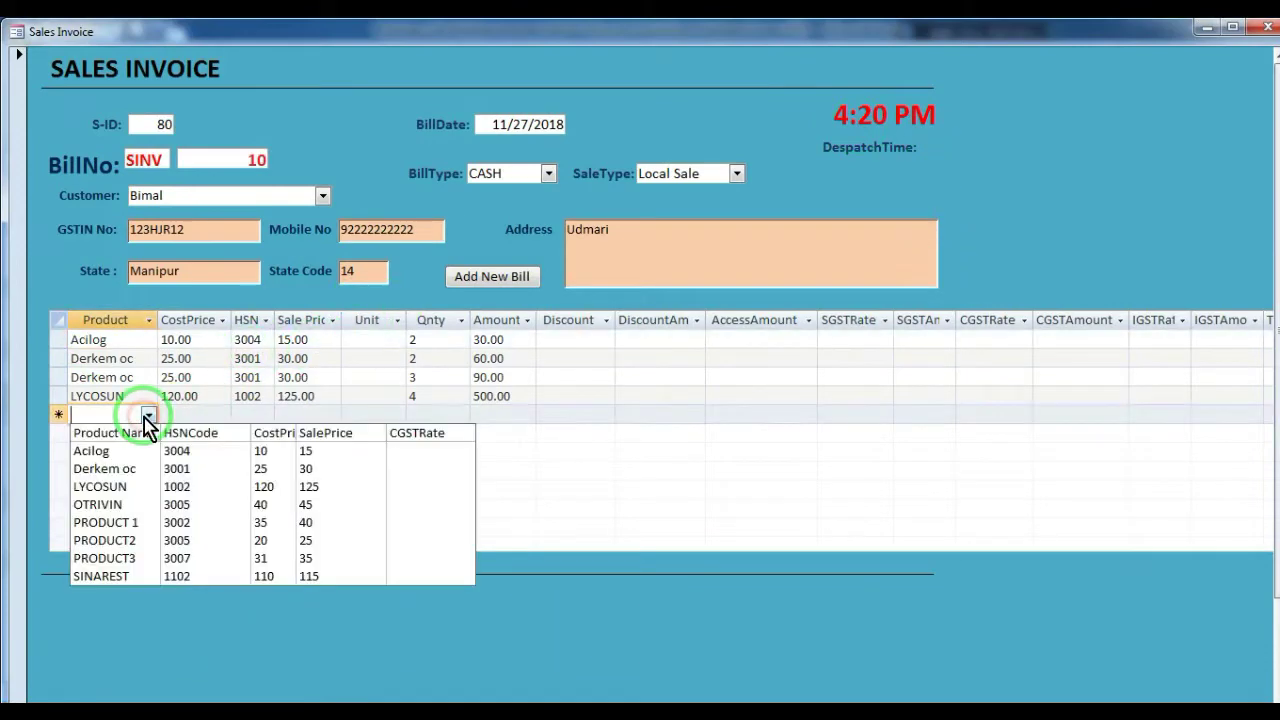
{"action": "left_click", "coordinate": [128, 468]}
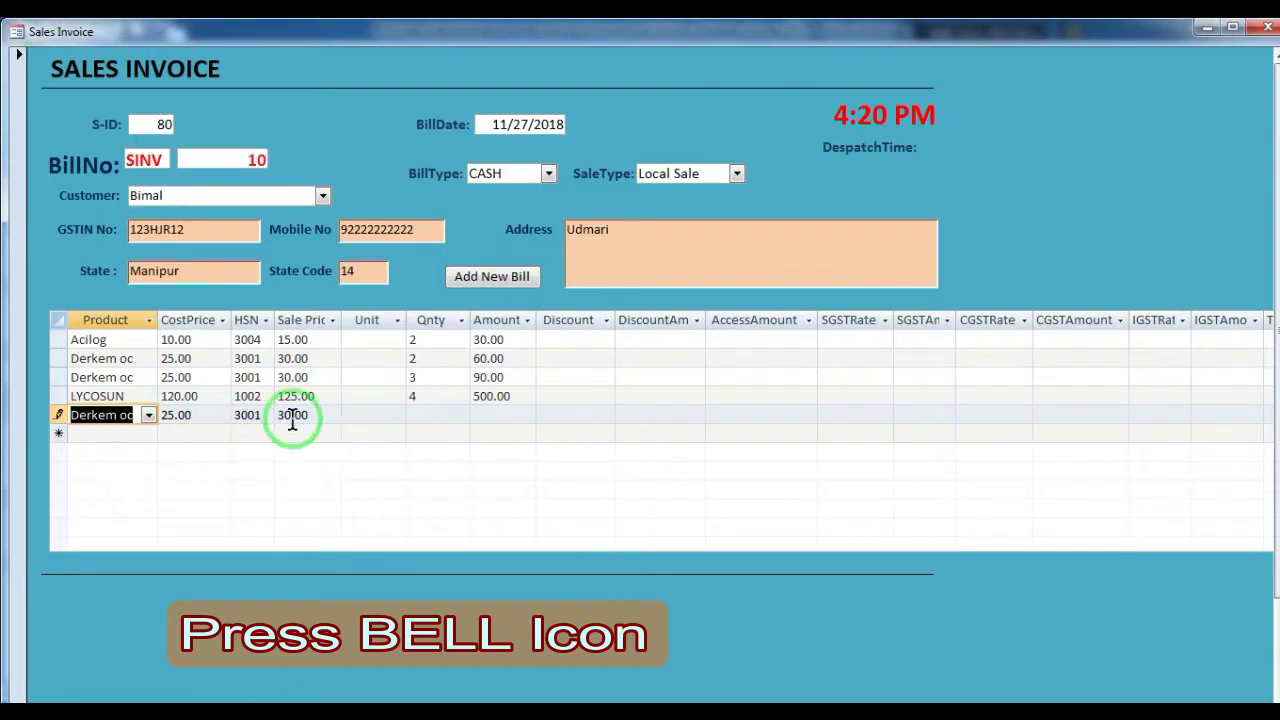
{"action": "left_click", "coordinate": [430, 414]}
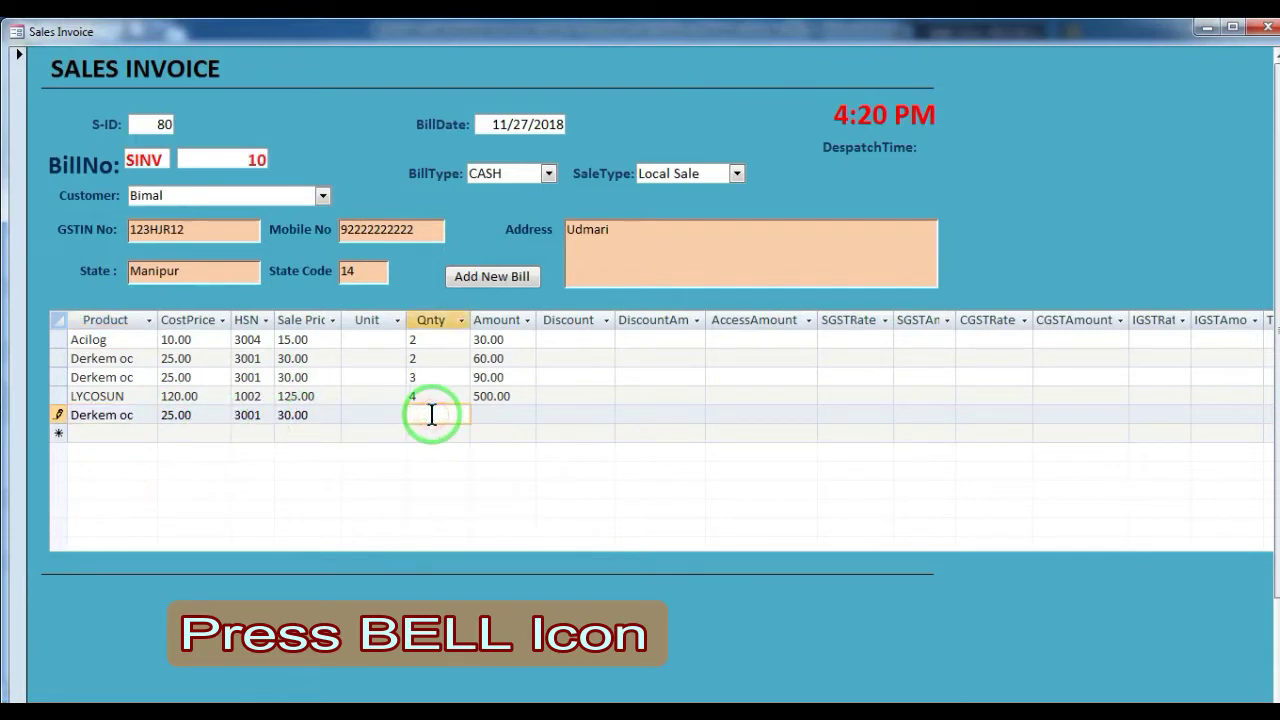
{"action": "type", "text": "4"}
{"action": "key", "text": "Tab"}
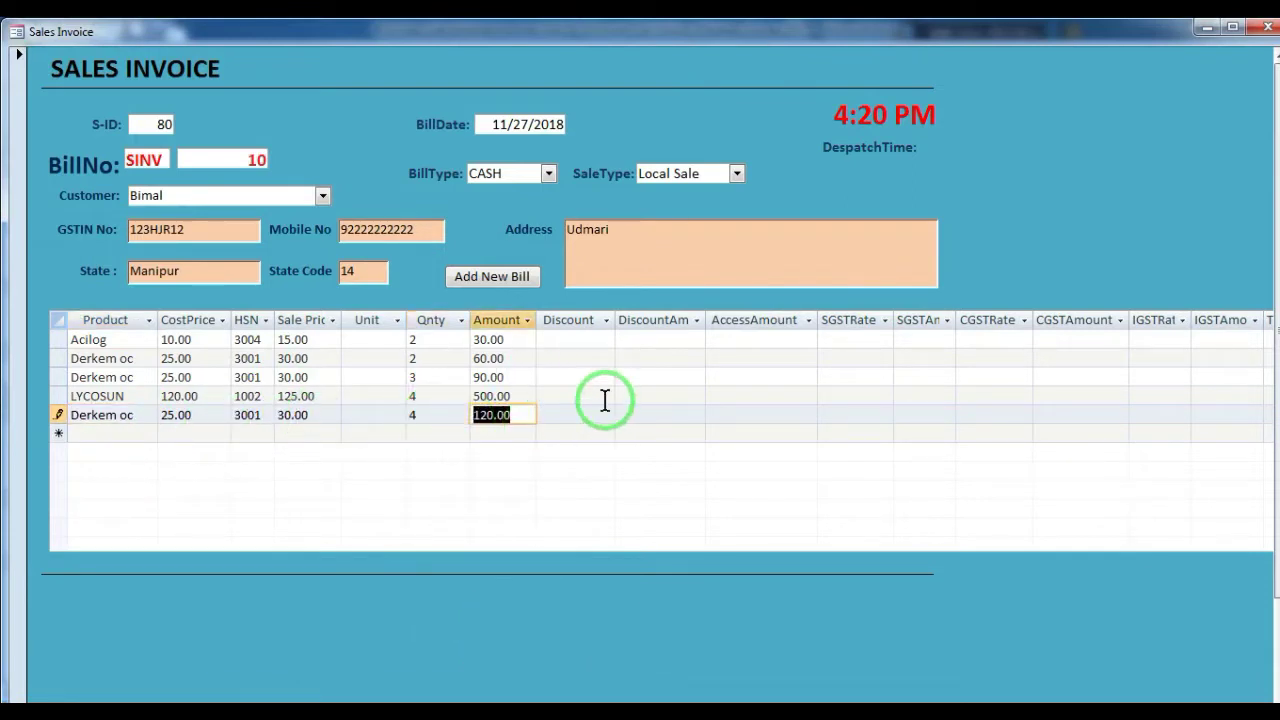
Review the first line's Discount, DiscountAmount and AccessAmount, widening the DiscountAmount column
{"action": "left_click", "coordinate": [566, 340]}
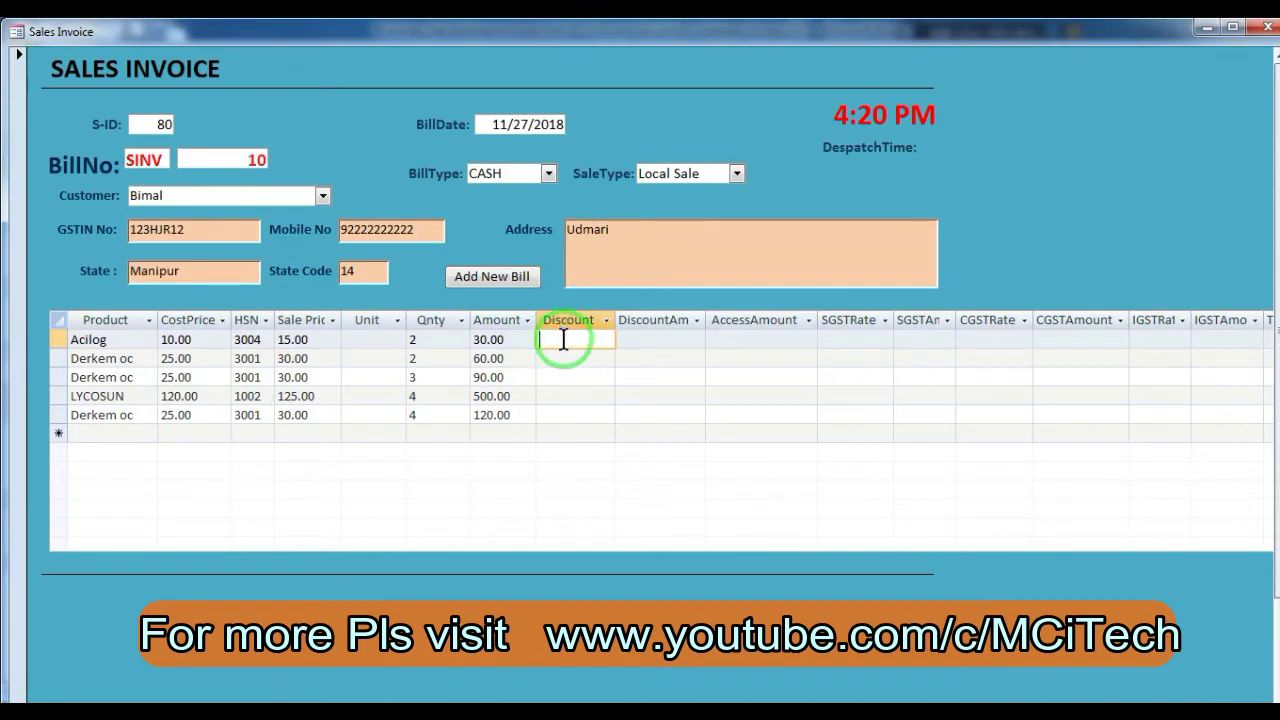
{"action": "left_click", "coordinate": [648, 340]}
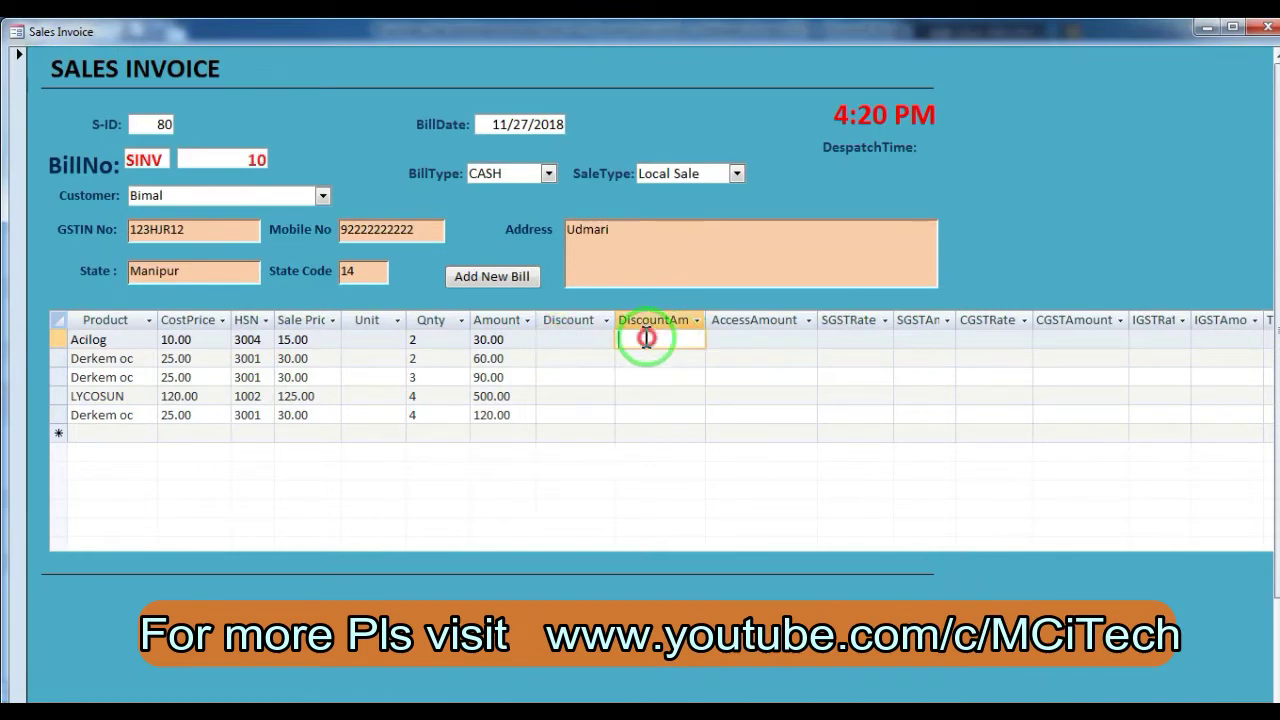
{"action": "left_click_drag", "start_coordinate": [706, 320], "coordinate": [718, 320]}
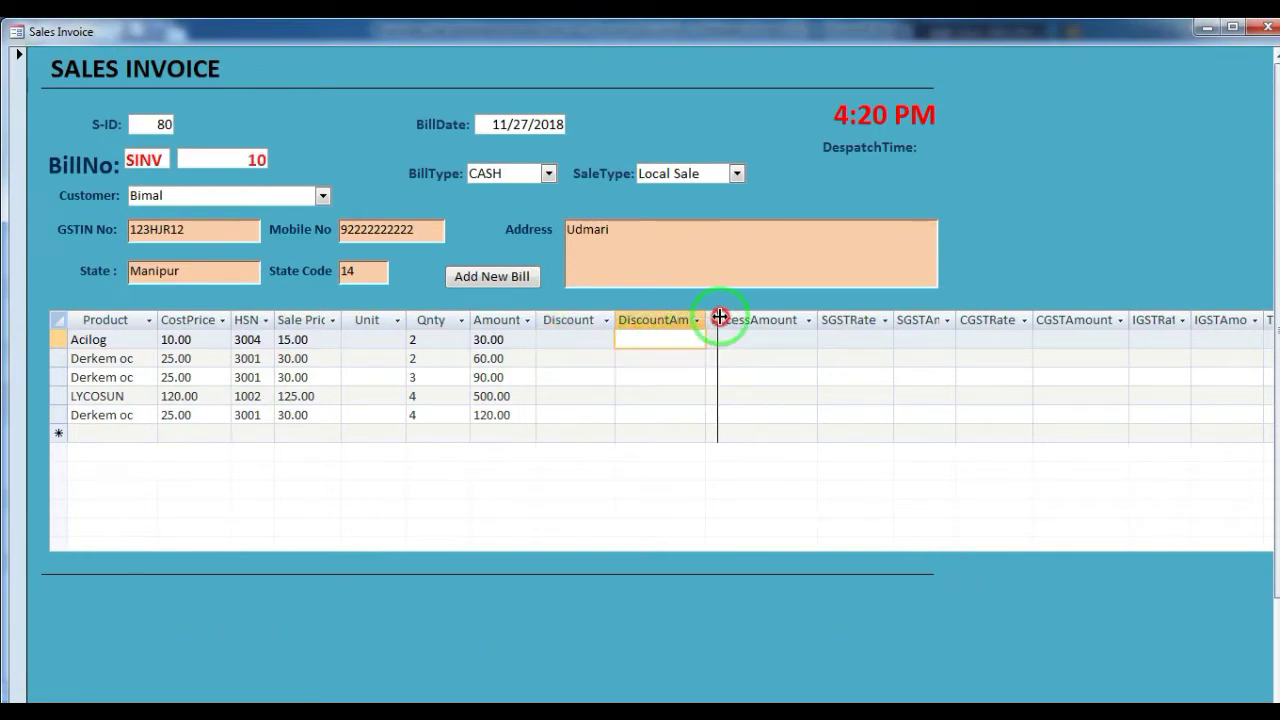
{"action": "left_click", "coordinate": [770, 340]}
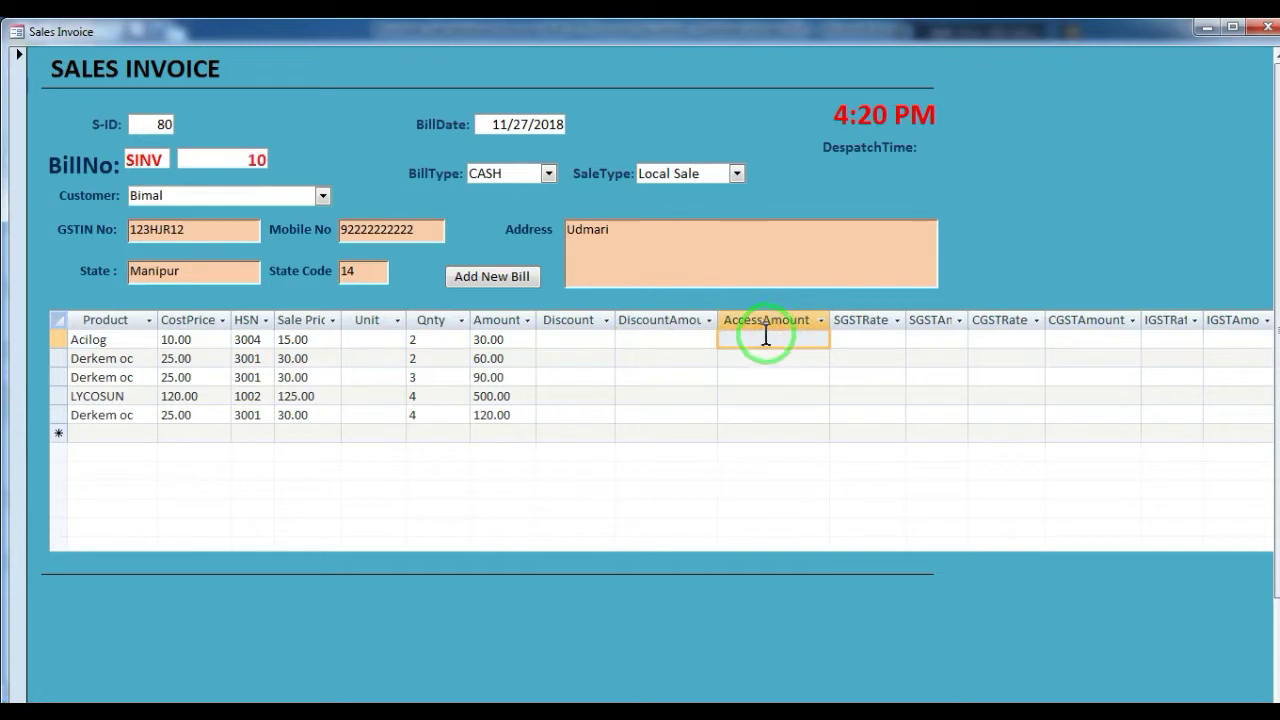
{"action": "left_click", "coordinate": [766, 338]}
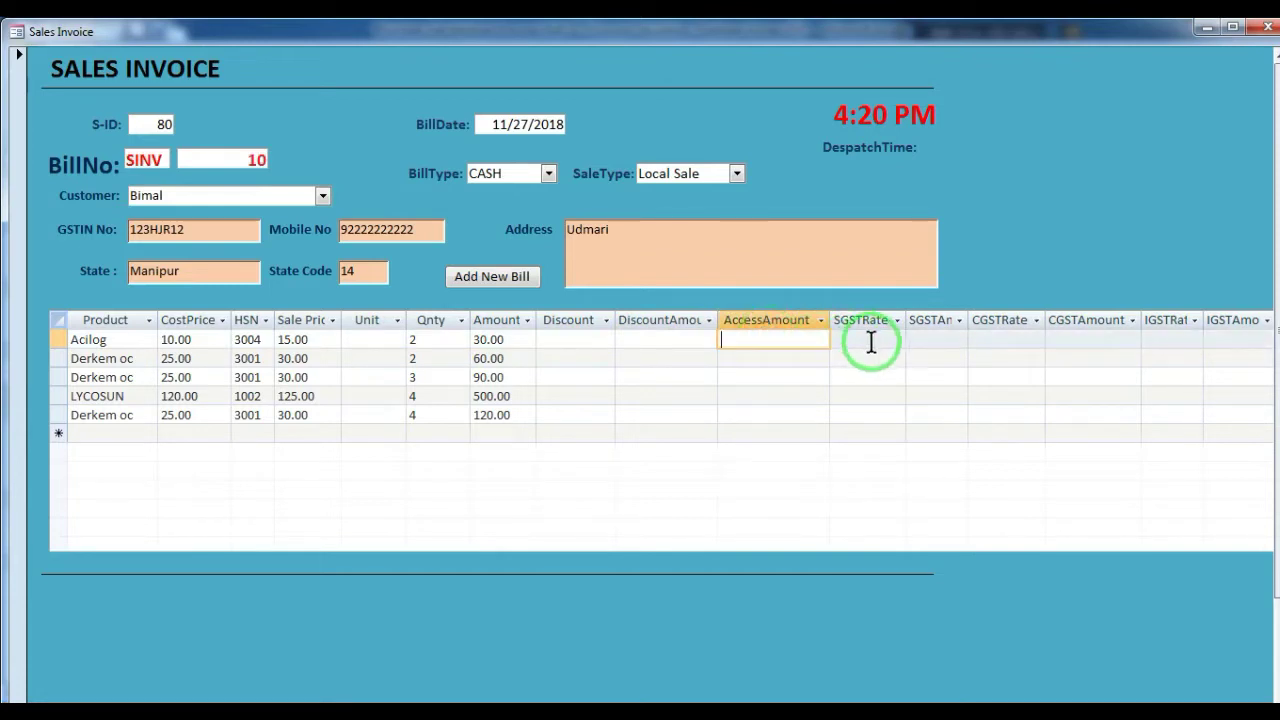
{"action": "left_click", "coordinate": [1232, 336]}
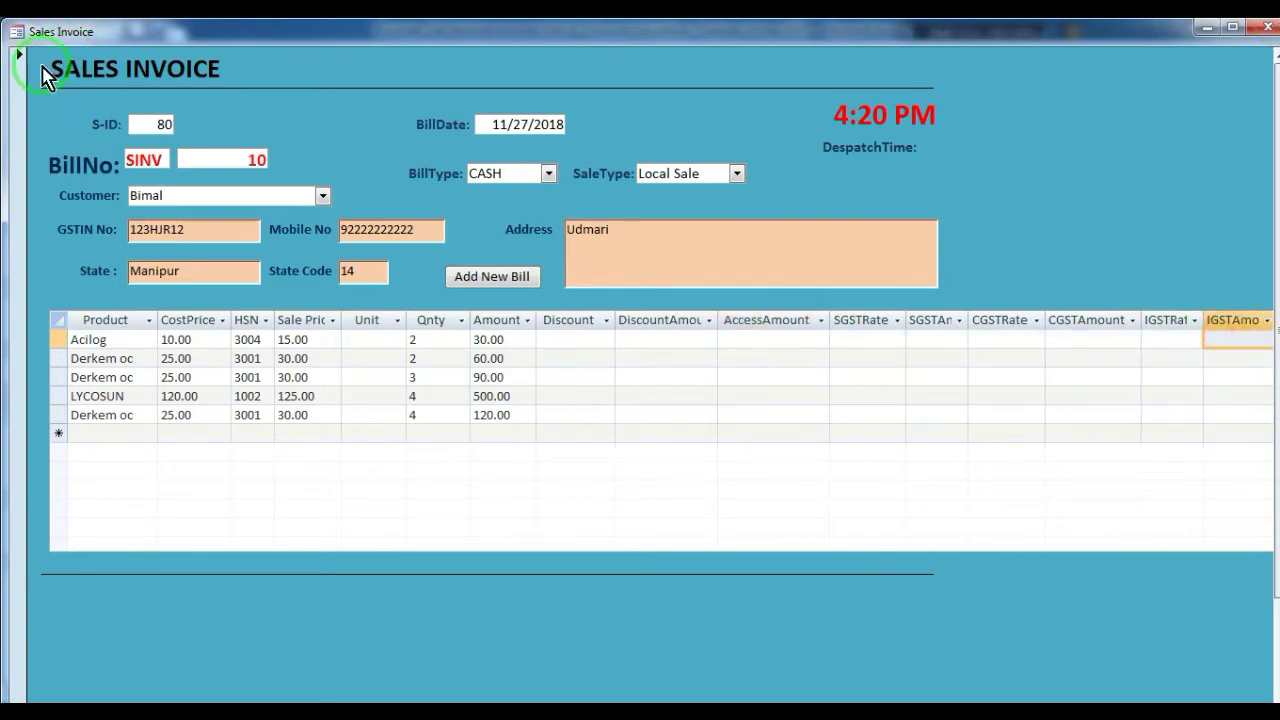
Restore and reposition the Sales Invoice window, scroll to TotalAmount and back, then close it
{"action": "left_click_drag", "start_coordinate": [12, 22], "coordinate": [343, 157]}
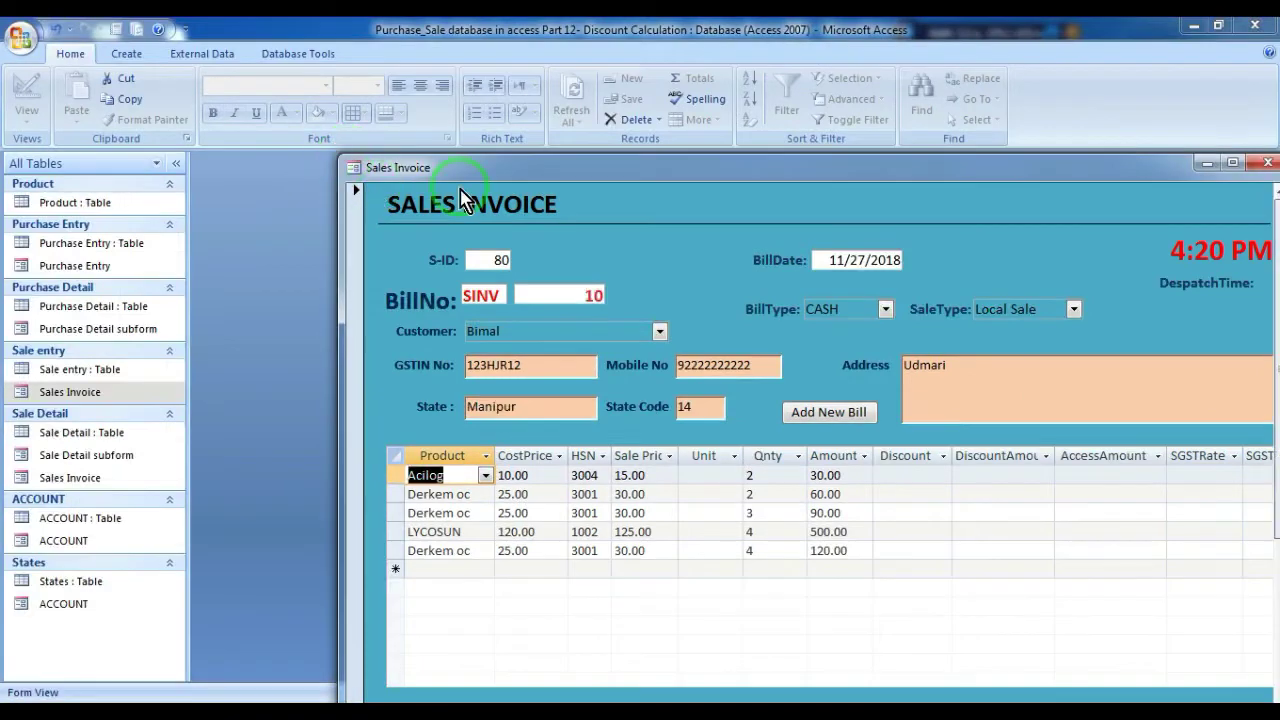
{"action": "left_click_drag", "start_coordinate": [508, 172], "coordinate": [224, 78]}
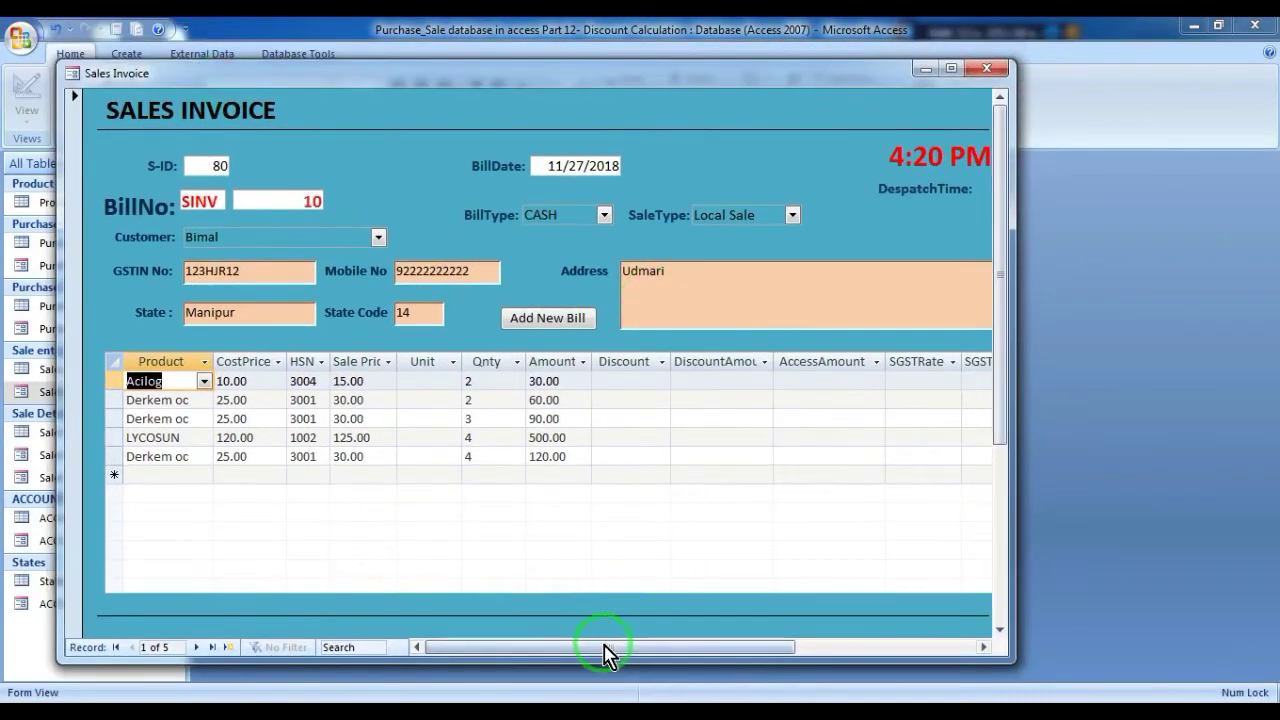
{"action": "left_click_drag", "start_coordinate": [736, 655], "coordinate": [931, 677]}
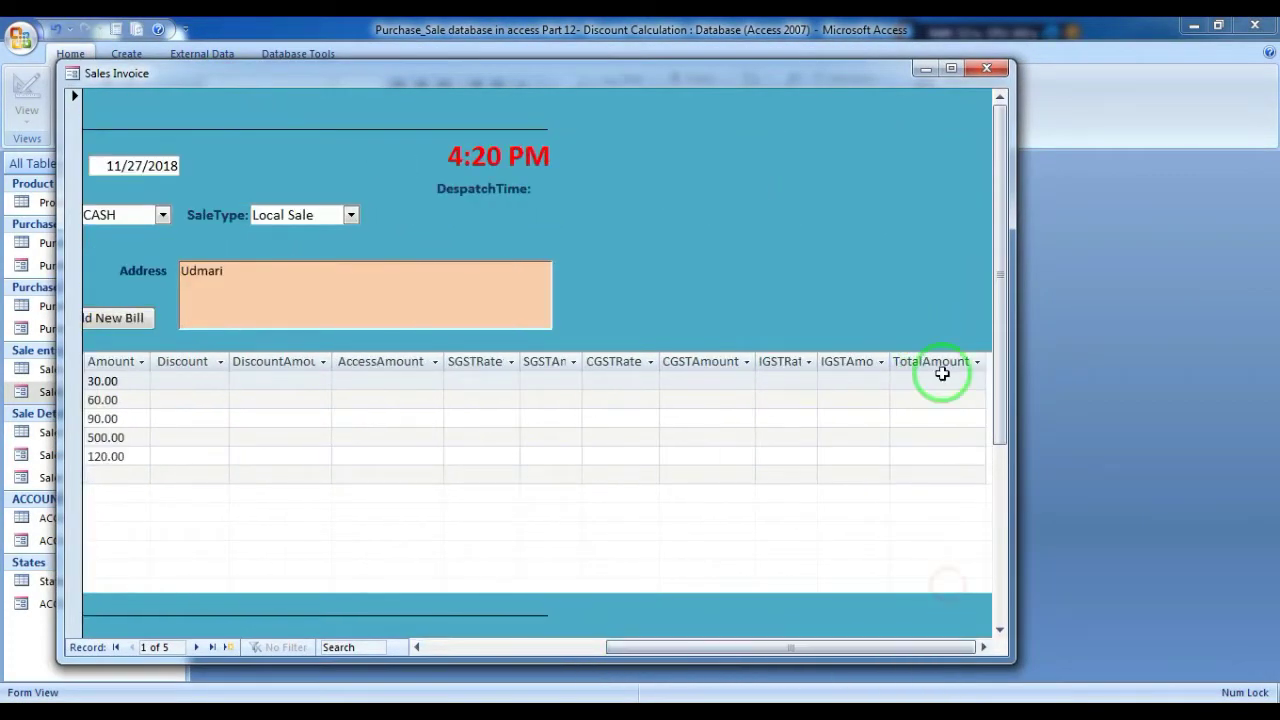
{"action": "left_click", "coordinate": [943, 377]}
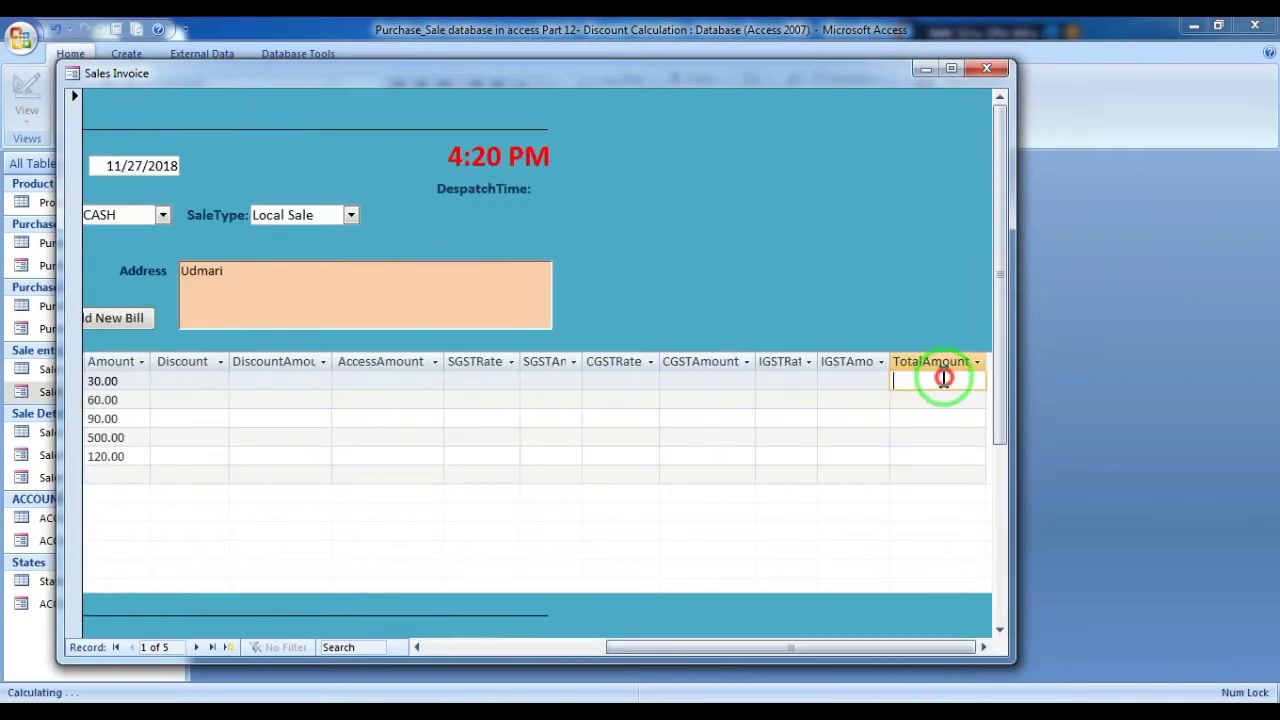
{"action": "left_click", "coordinate": [677, 648]}
{"action": "left_click_drag", "start_coordinate": [677, 648], "coordinate": [366, 643]}
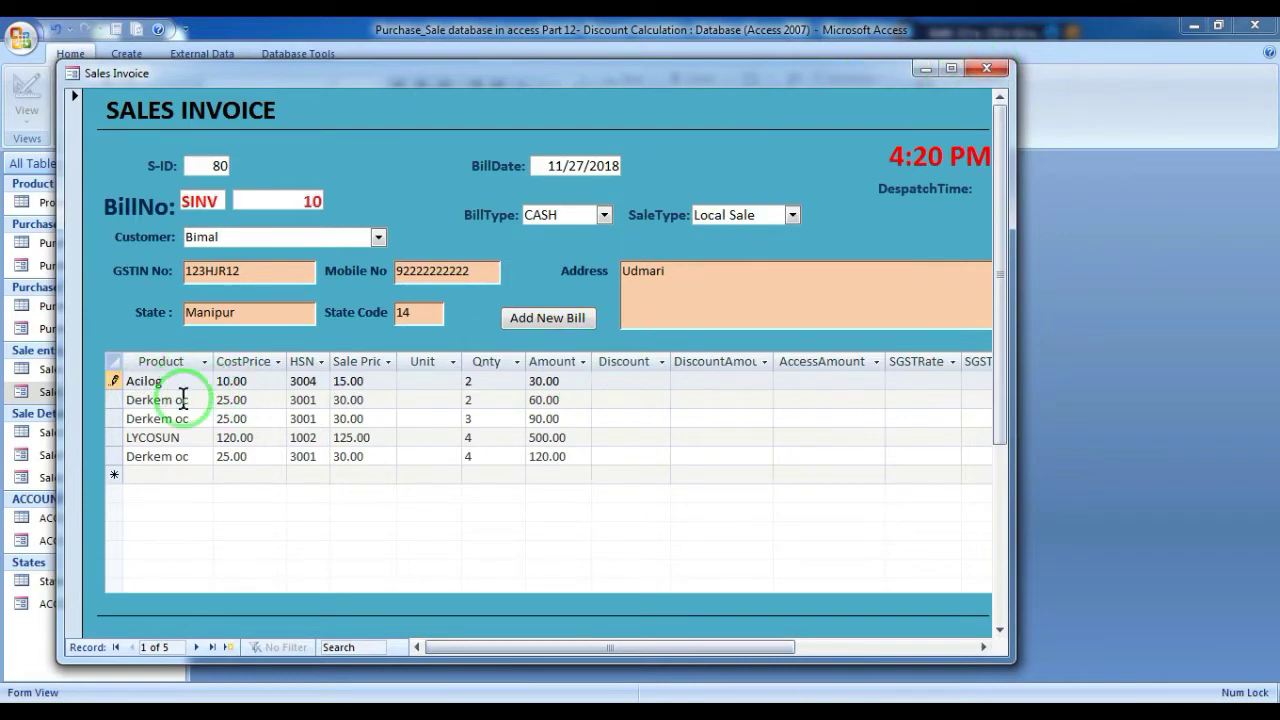
{"action": "left_click", "coordinate": [988, 70]}
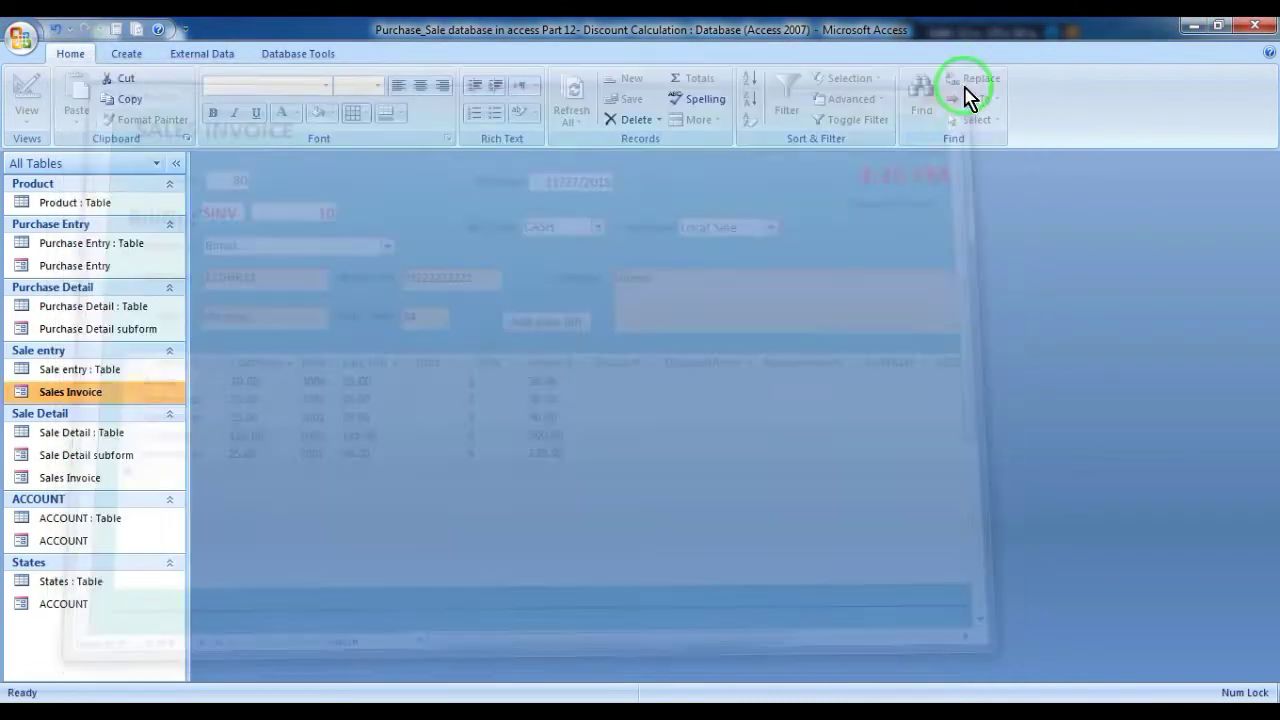
{"action": "left_click", "coordinate": [72, 457]}
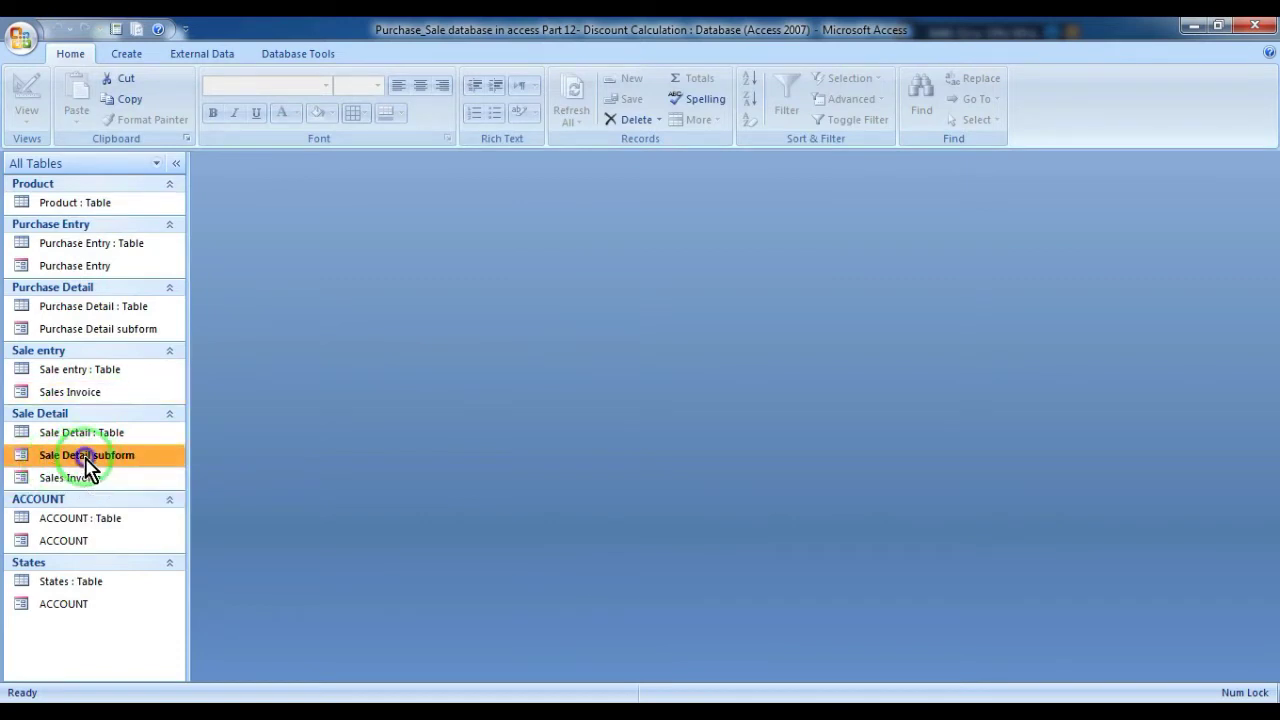
{"action": "right_click", "coordinate": [88, 460]}
{"action": "double_click", "coordinate": [80, 457]}
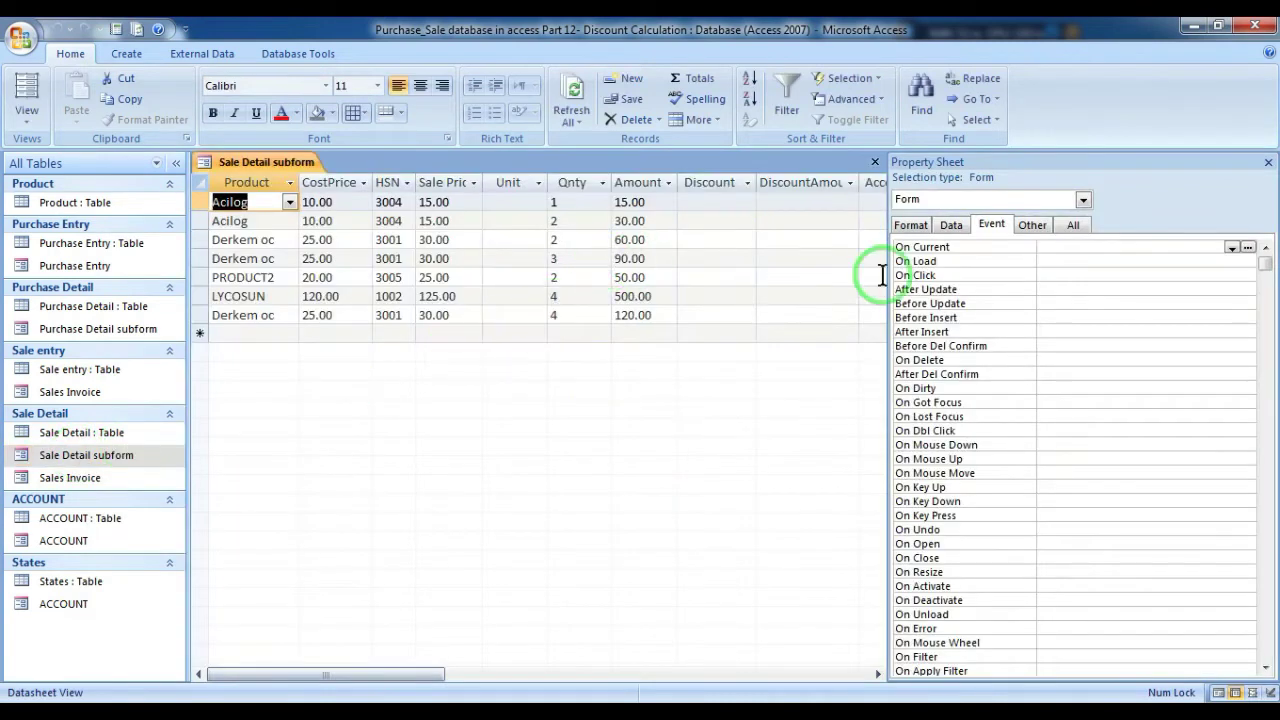
{"action": "left_click", "coordinate": [1268, 162]}
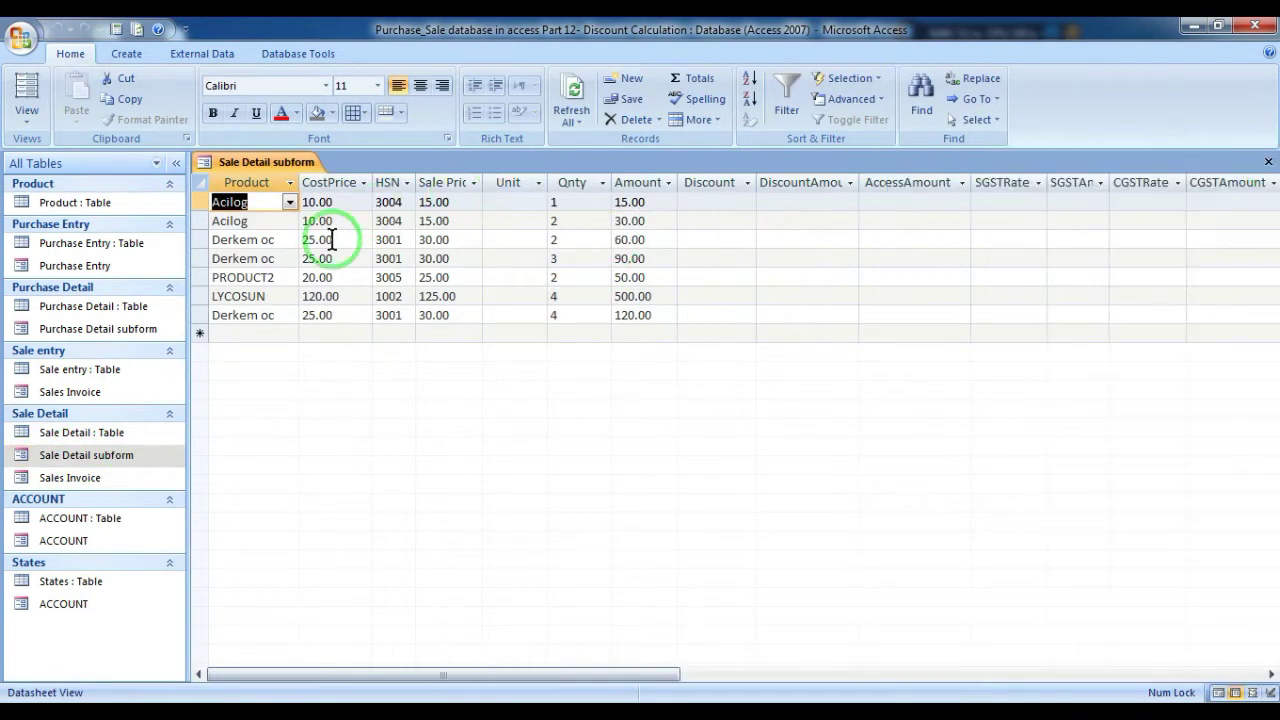
{"action": "left_click_drag", "start_coordinate": [568, 690], "coordinate": [748, 675]}
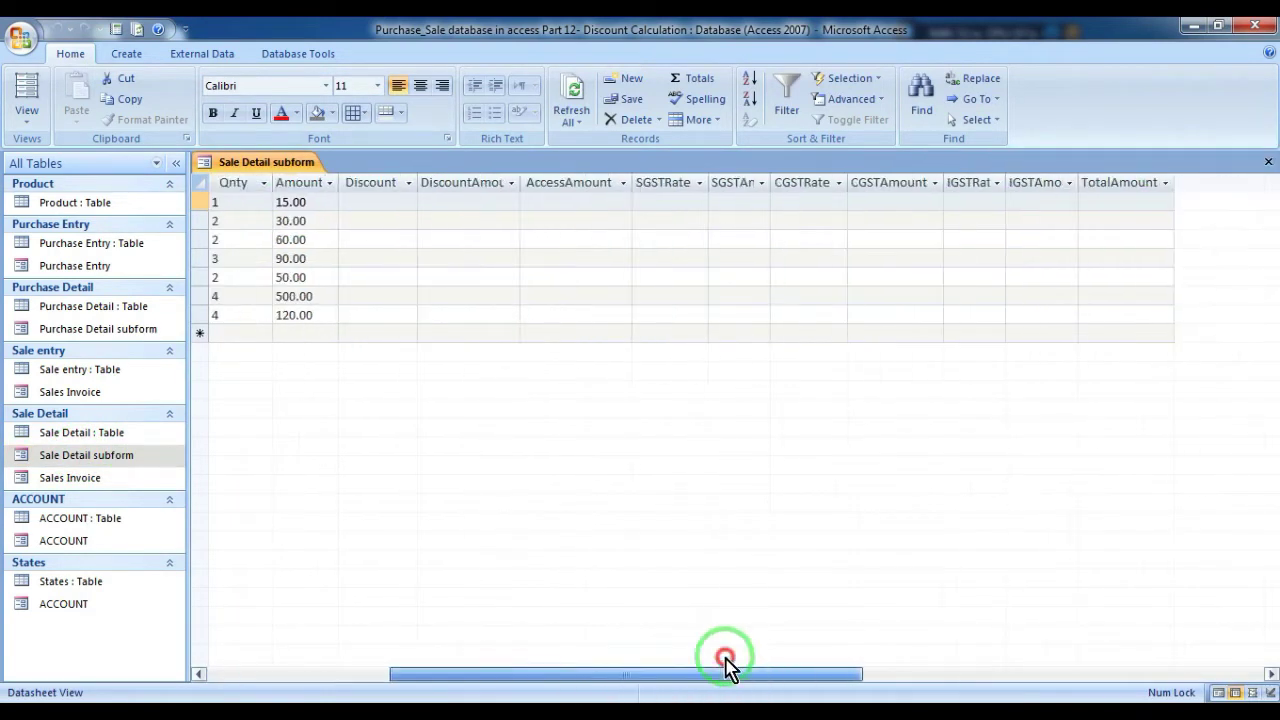
{"action": "left_click", "coordinate": [1268, 162]}
{"action": "right_click", "coordinate": [73, 463]}
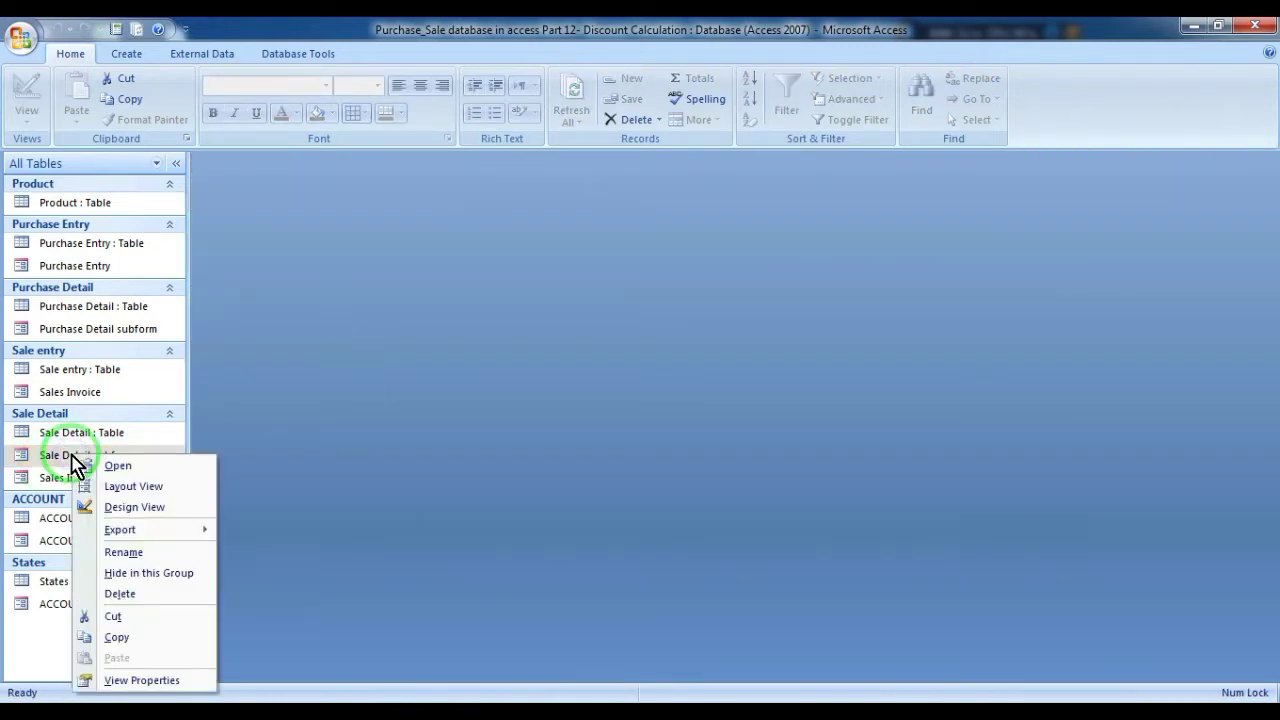
{"action": "left_click", "coordinate": [117, 506]}
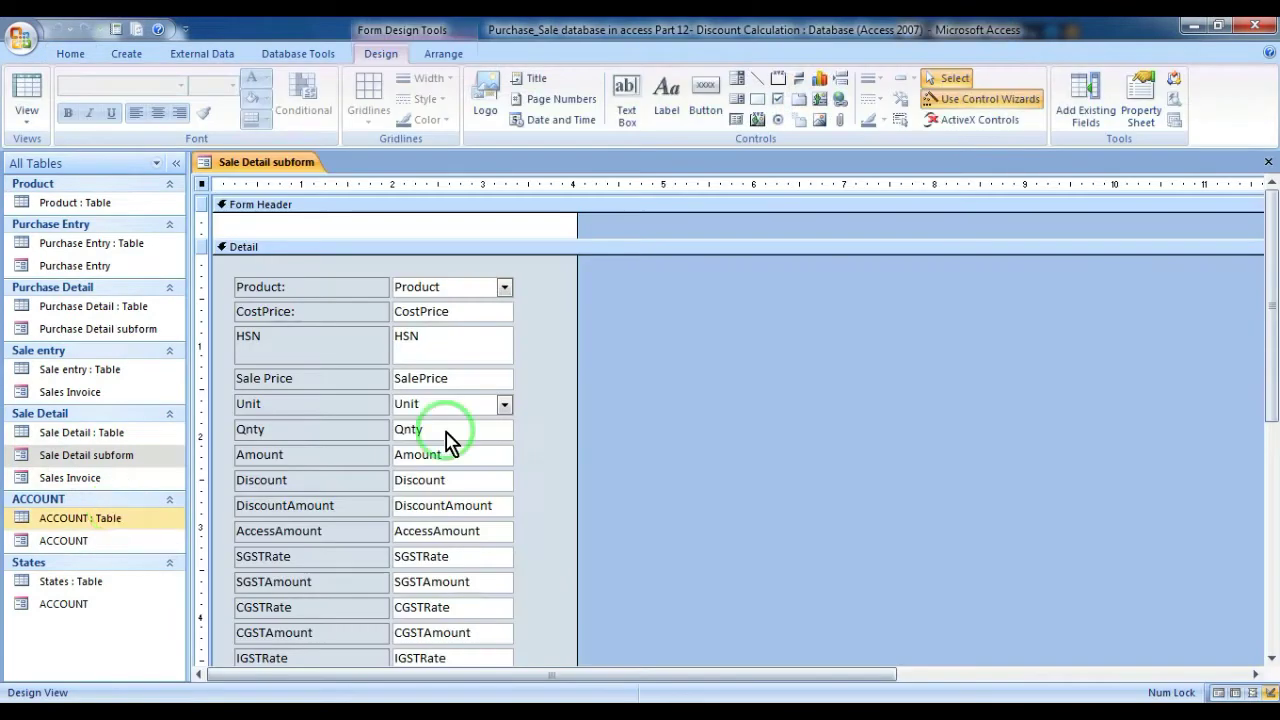
{"action": "left_click", "coordinate": [430, 378]}
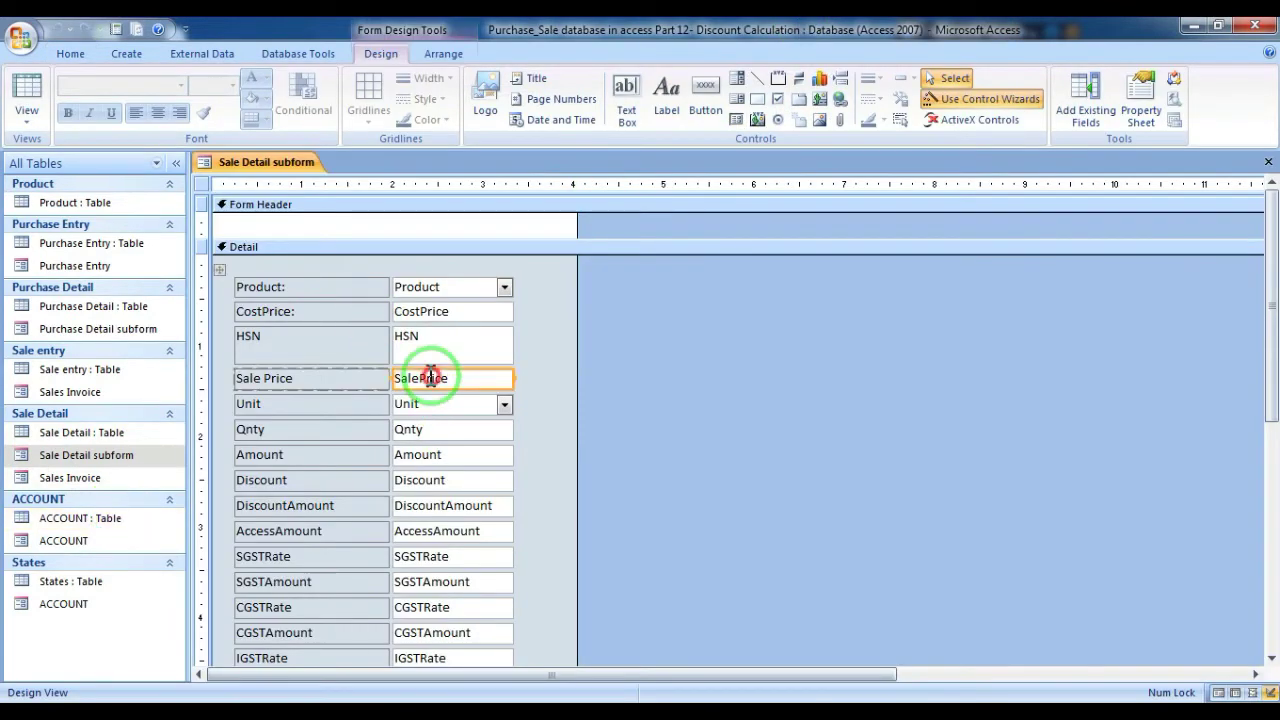
{"action": "left_click", "coordinate": [442, 455]}
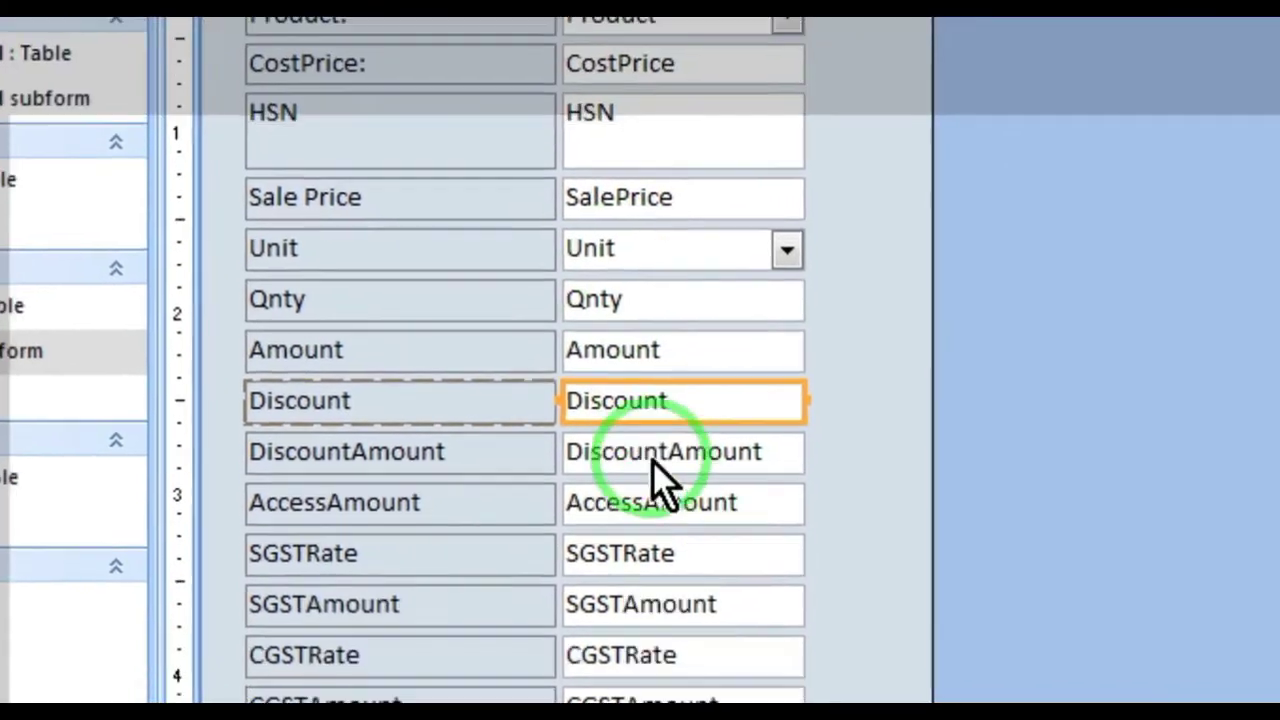
{"action": "left_click", "coordinate": [647, 408]}
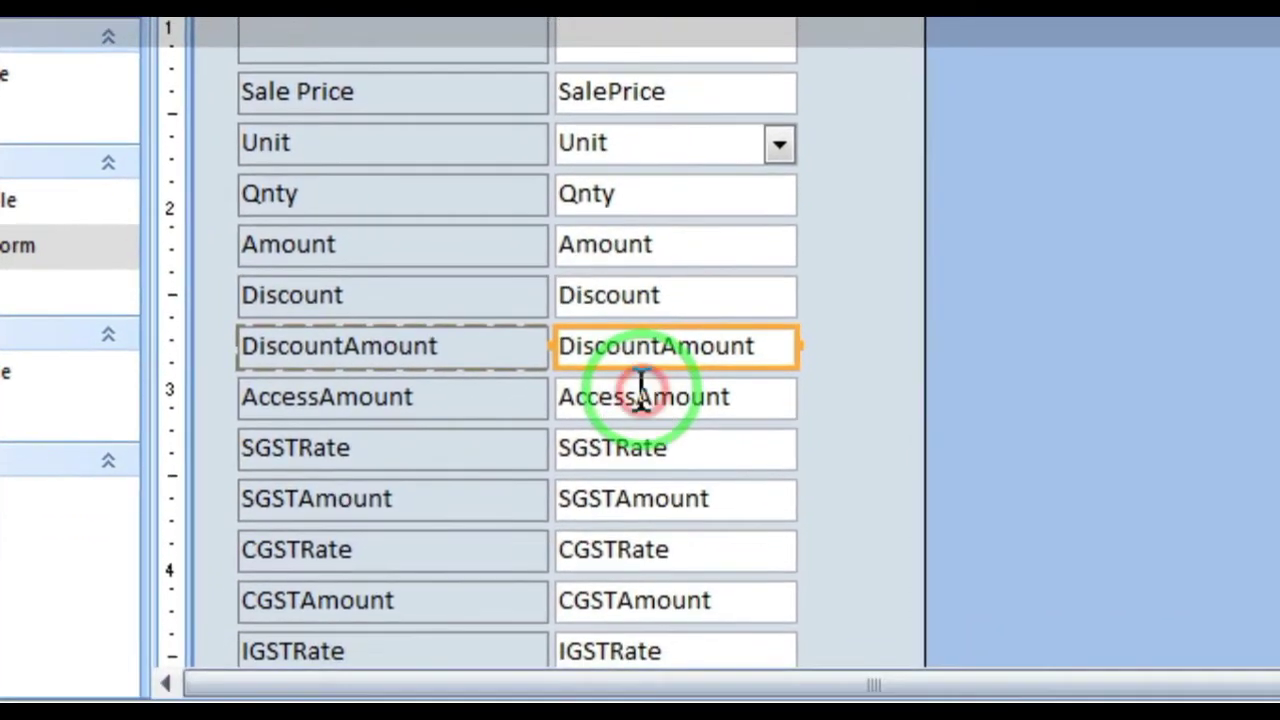
{"action": "left_click", "coordinate": [650, 458]}
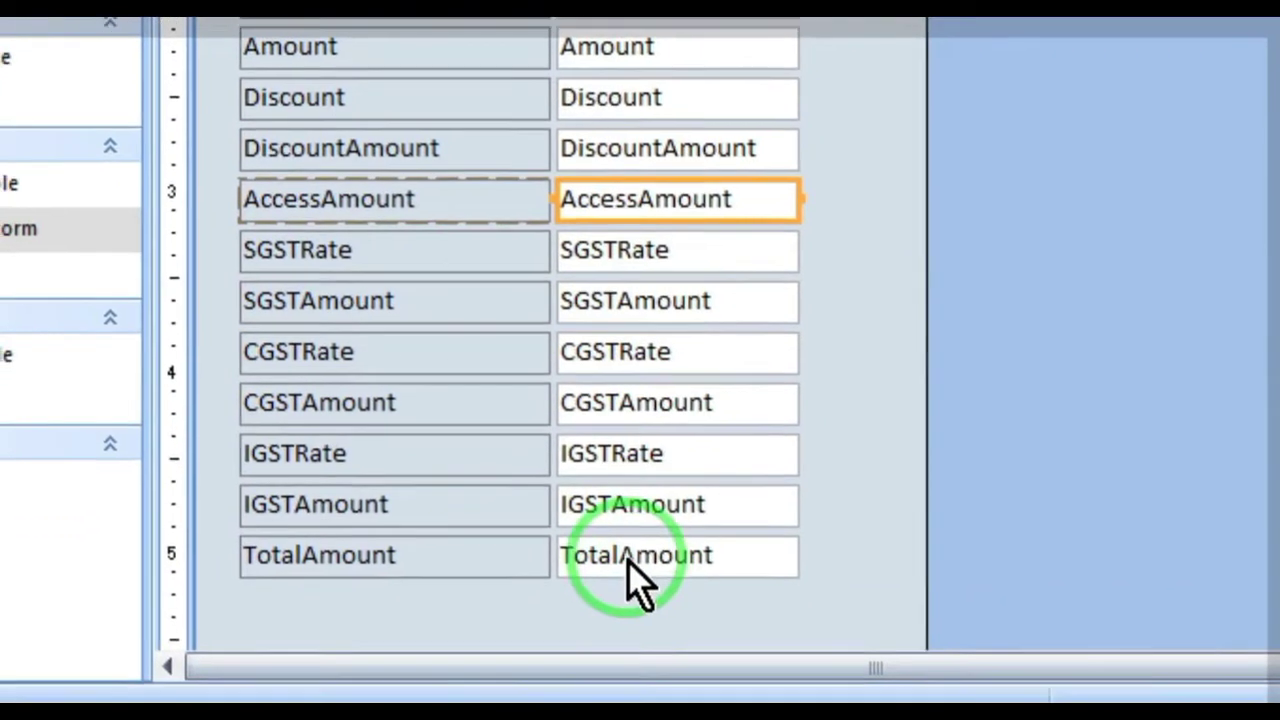
{"action": "left_click", "coordinate": [634, 598]}
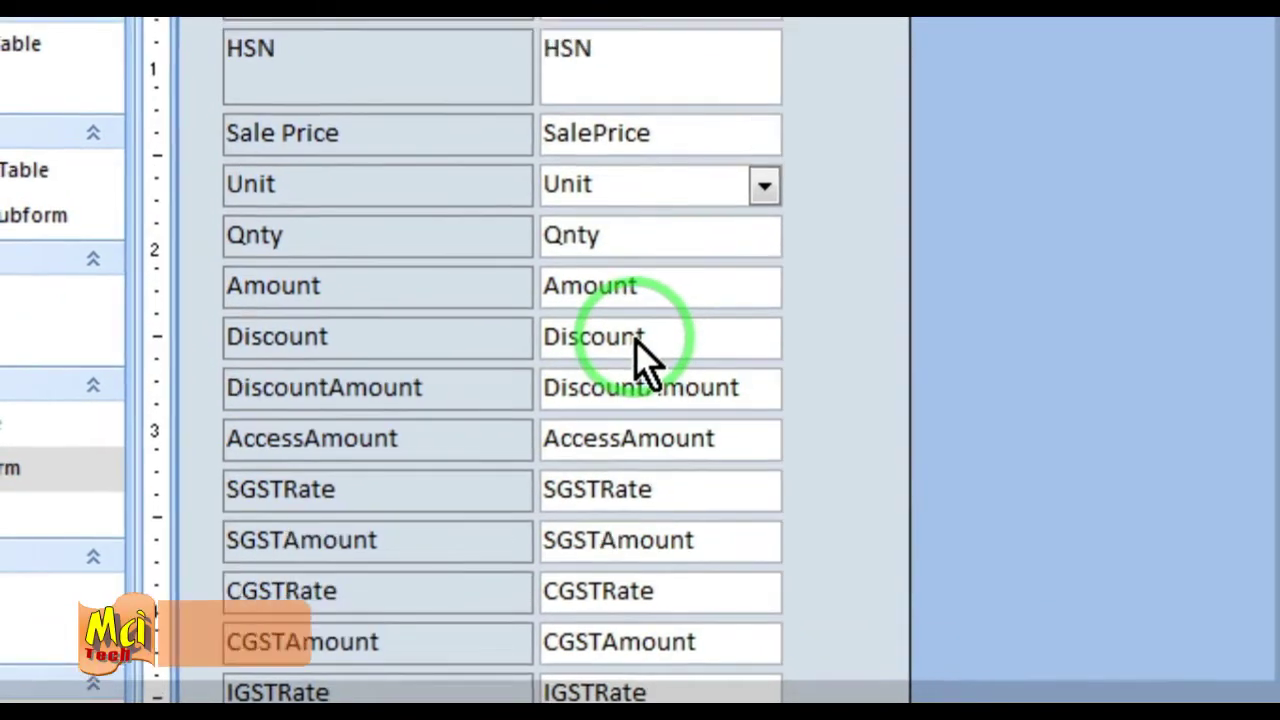
{"action": "left_click", "coordinate": [608, 251]}
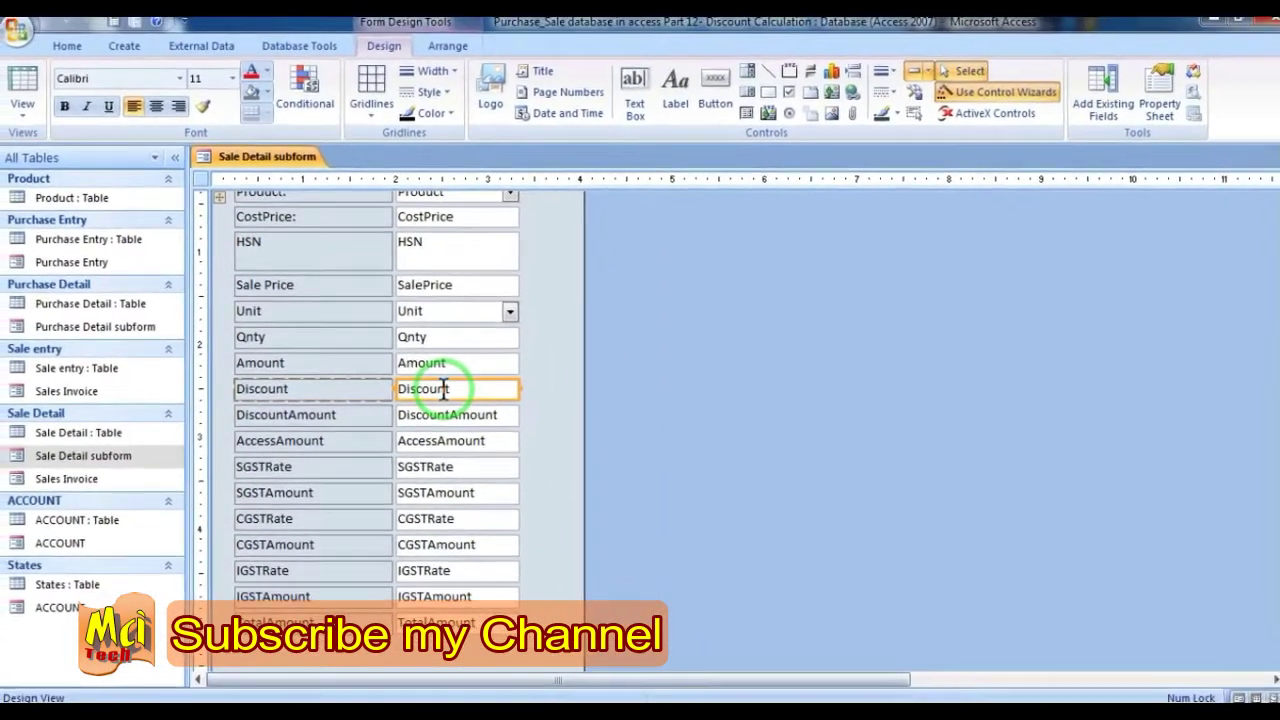
{"action": "scroll", "coordinate": [470, 405], "scroll_direction": "up", "scroll_amount": 3}
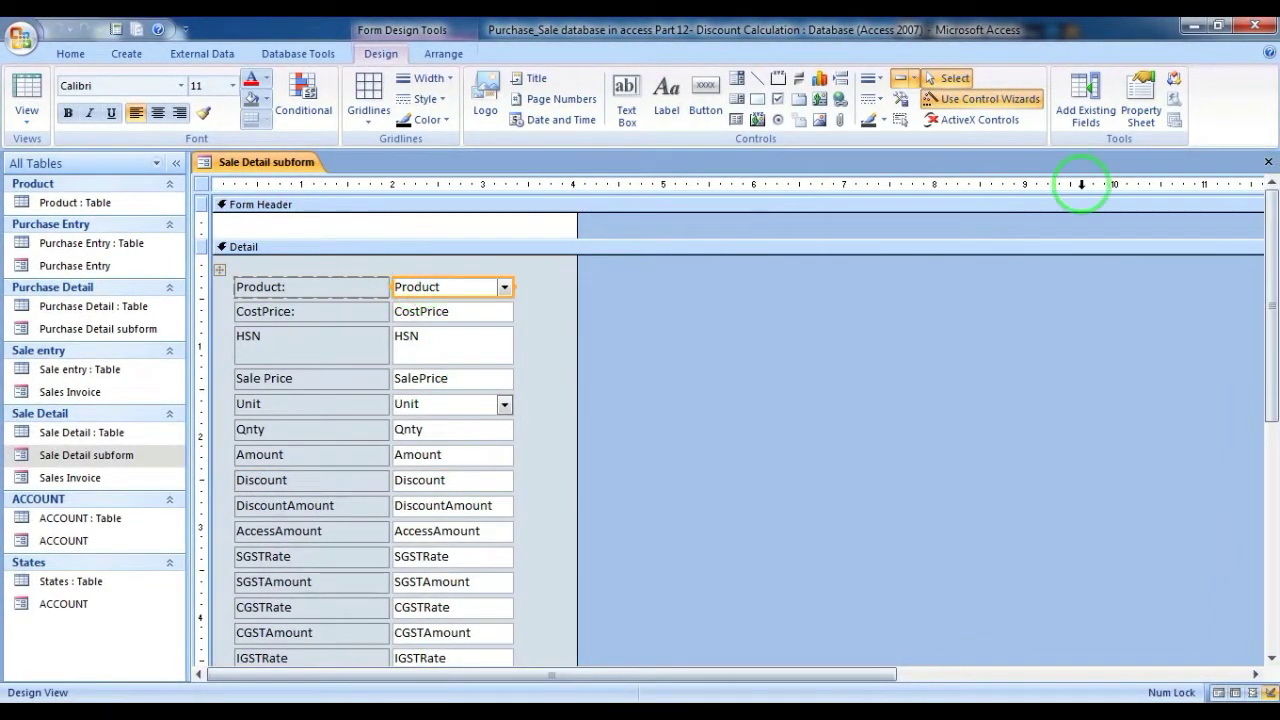
On the Property Sheet's Event tab, open the Product combo box's After Update code builder
{"action": "left_click", "coordinate": [1140, 100]}
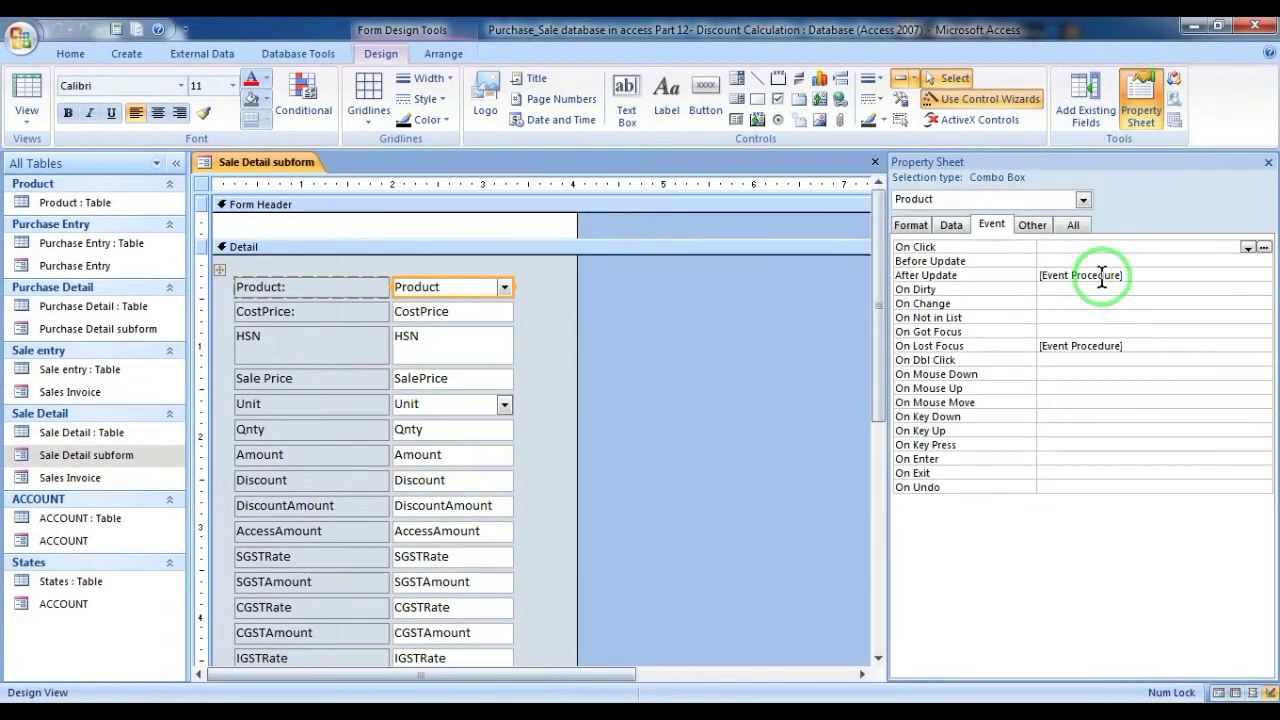
{"action": "left_click", "coordinate": [1138, 277]}
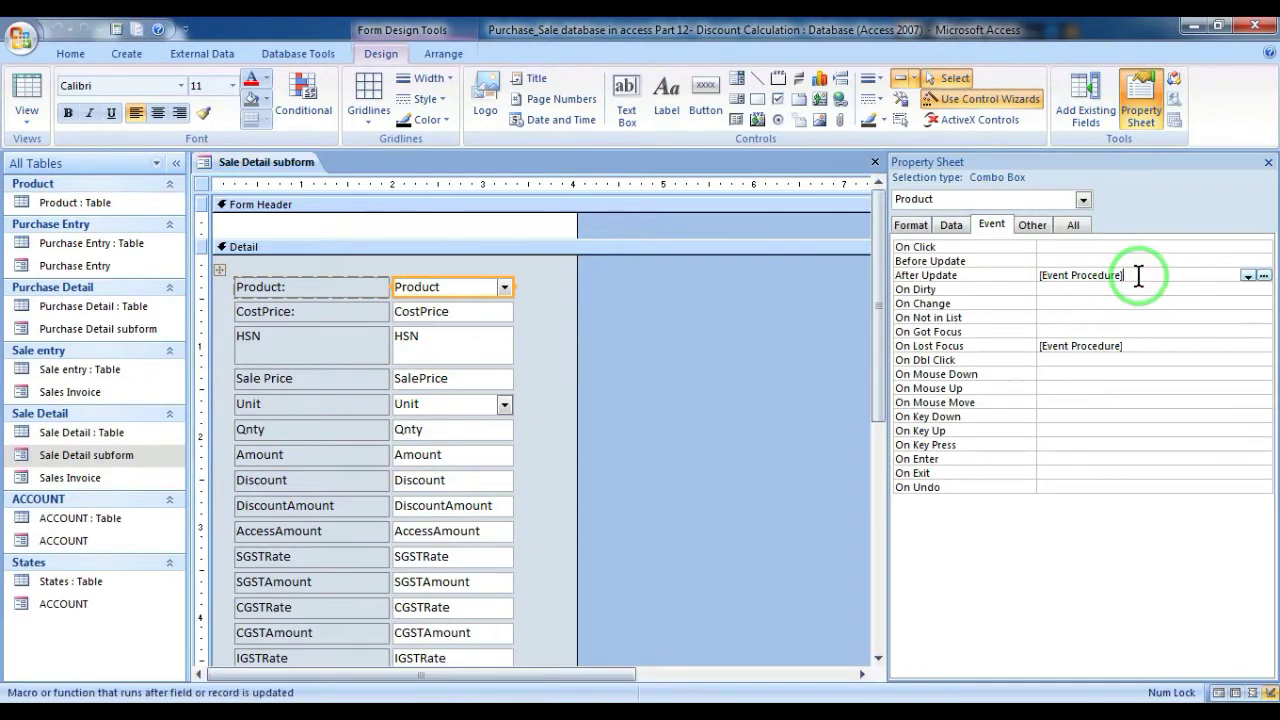
{"action": "left_click", "coordinate": [1262, 276]}
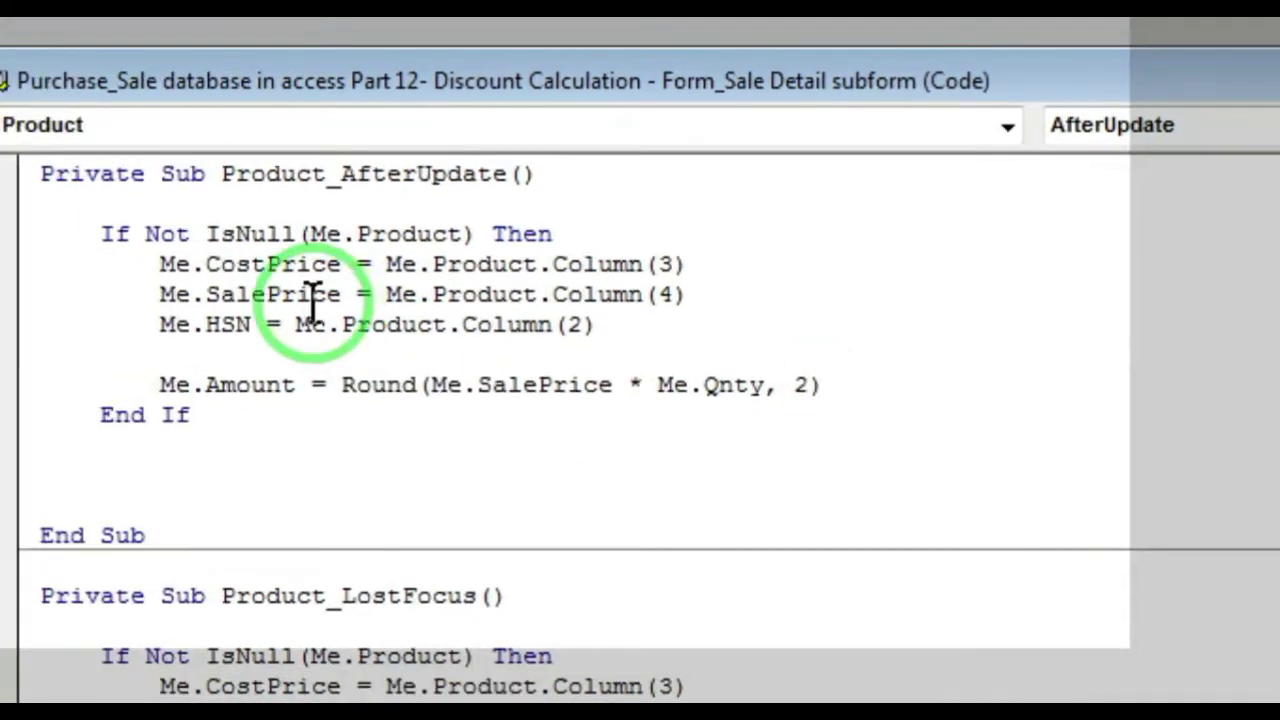
Add Me.DiscountAmount = Round((Me.Amount * Me.Discount) / 100, 2) below the Me.Amount line
{"action": "key", "text": "Return"}
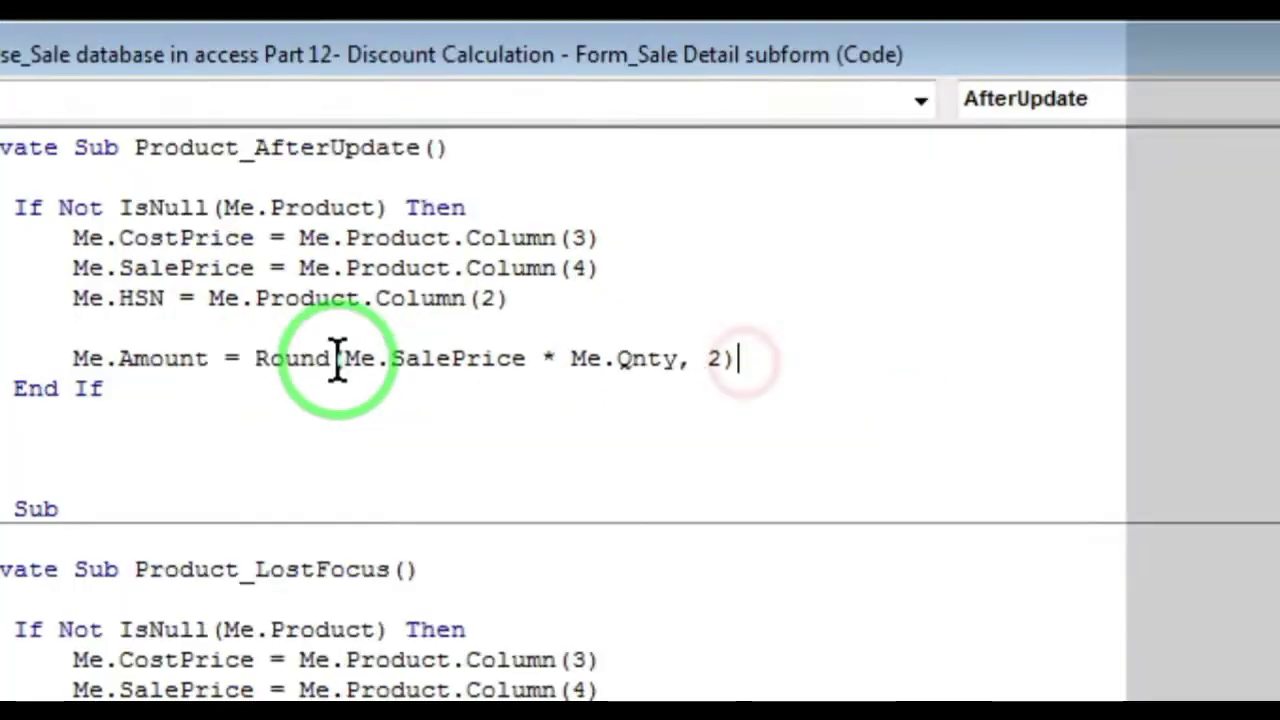
{"action": "type", "text": "Me."}
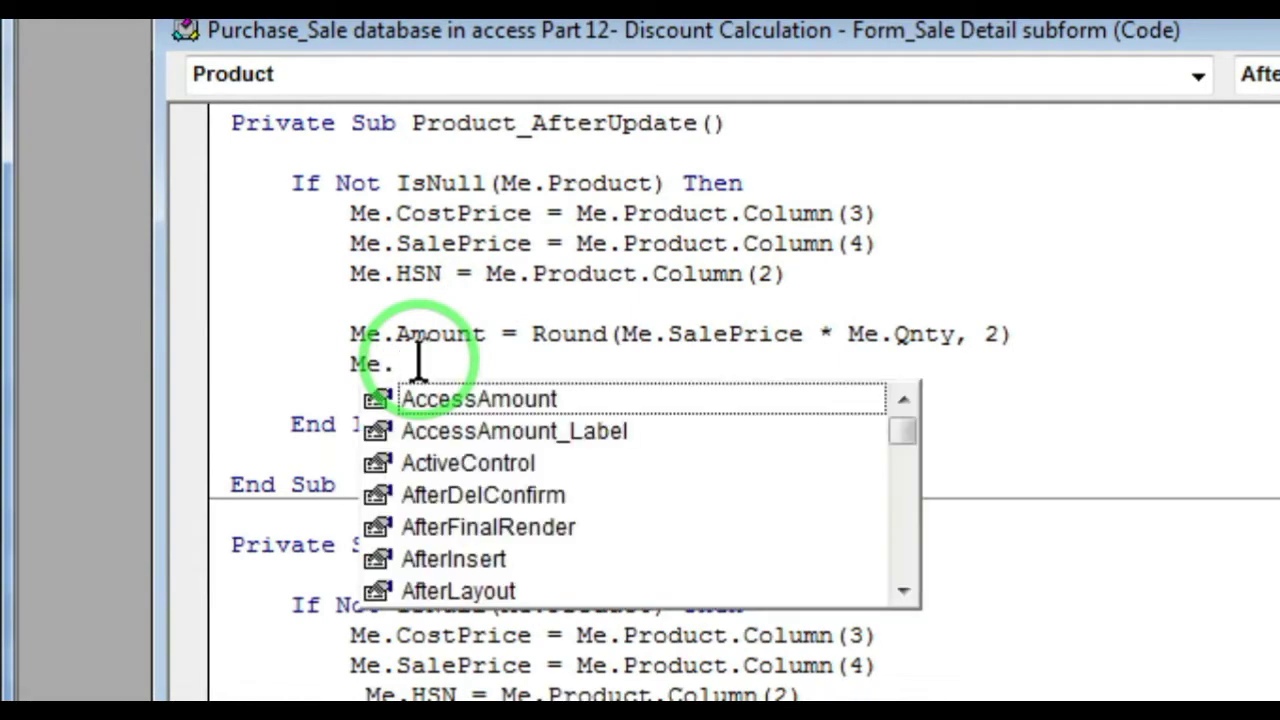
{"action": "type", "text": "Discount"}
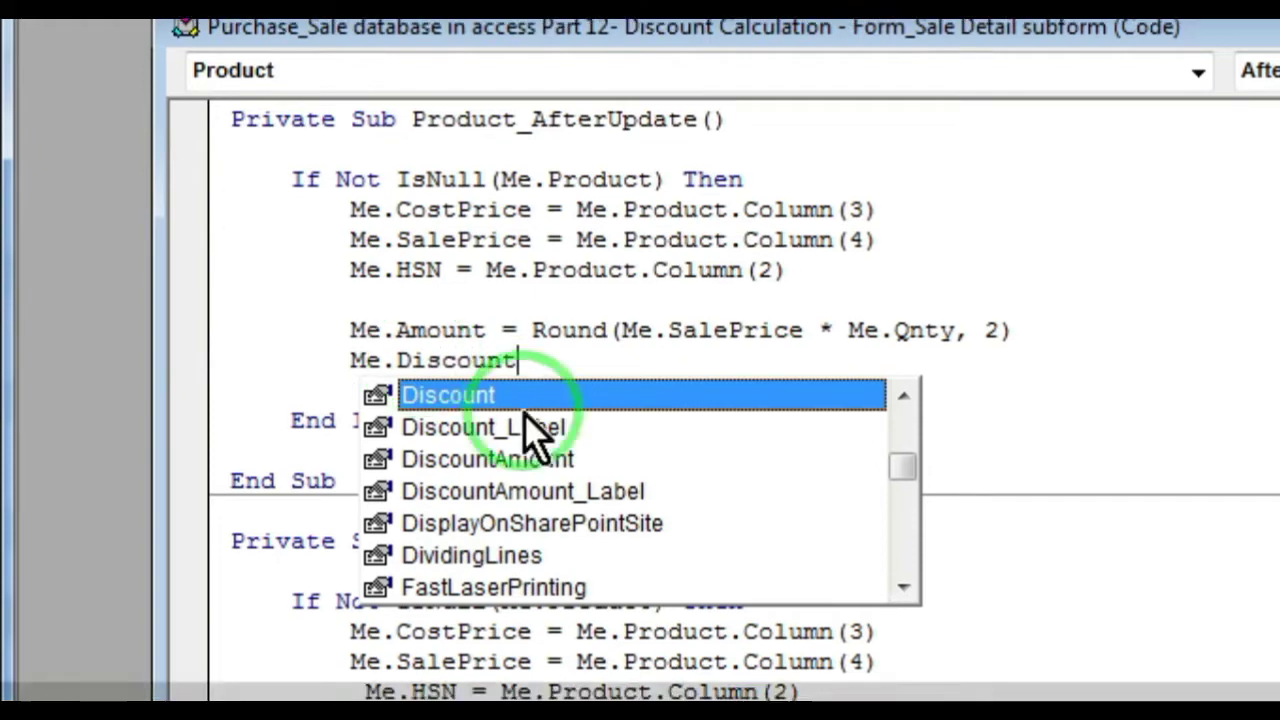
{"action": "left_click", "coordinate": [505, 463]}
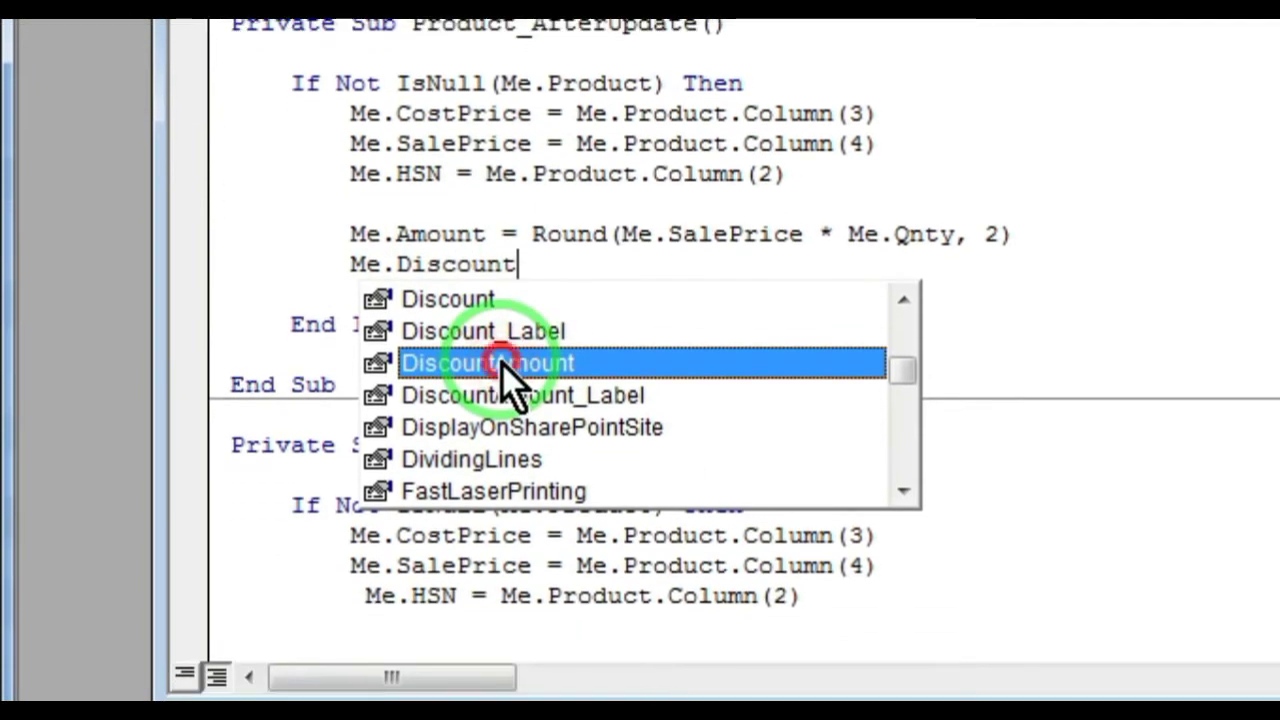
{"action": "double_click", "coordinate": [505, 463]}
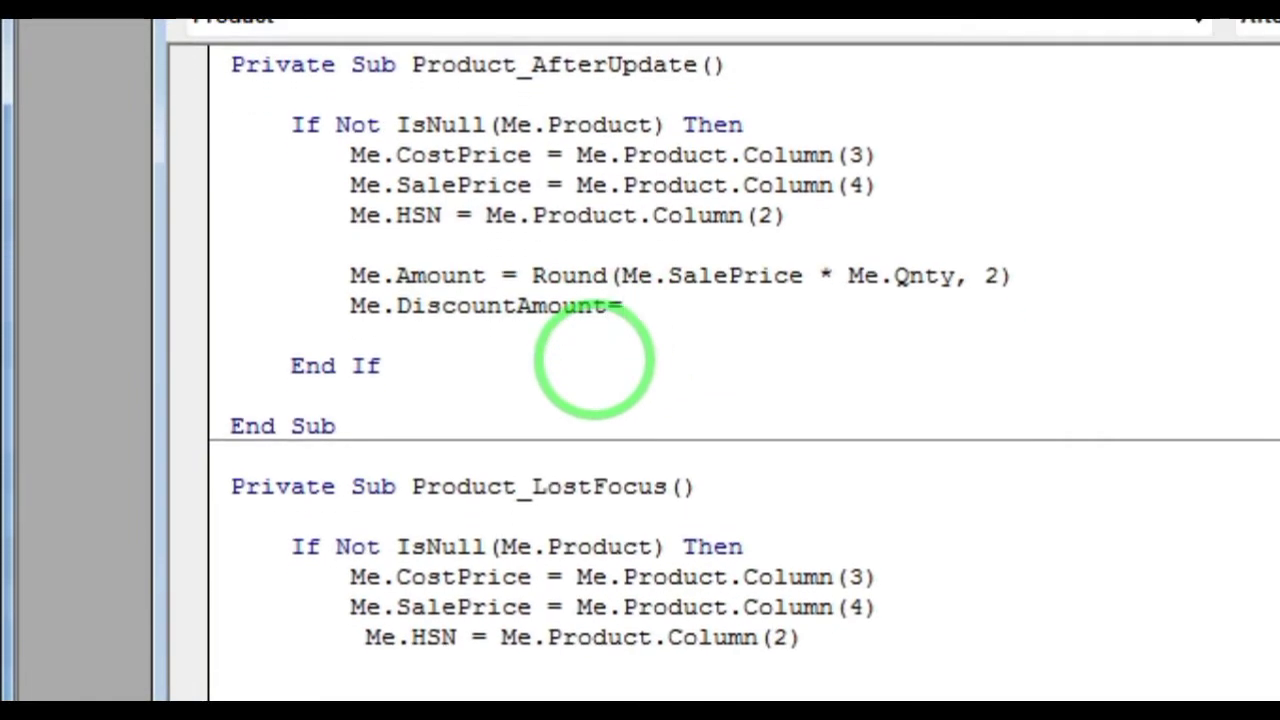
{"action": "type", "text": "("}
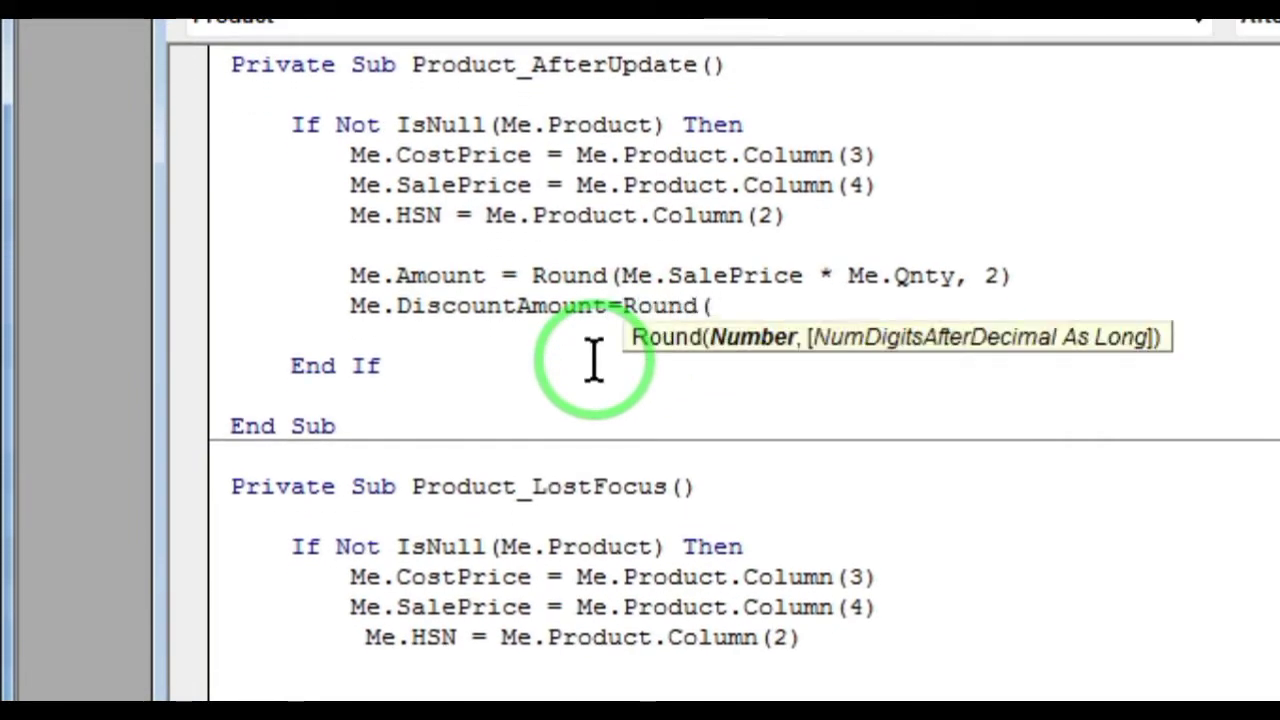
{"action": "type", "text": "Me."}
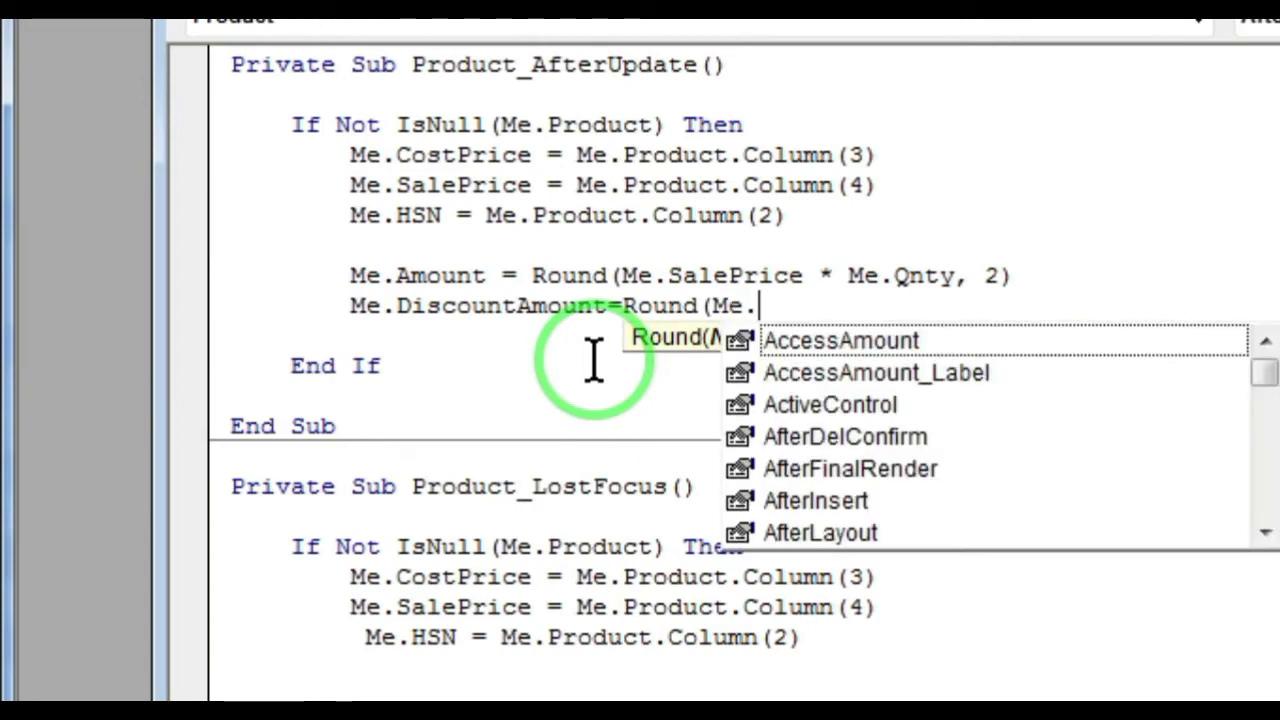
{"action": "type", "text": "Amount"}
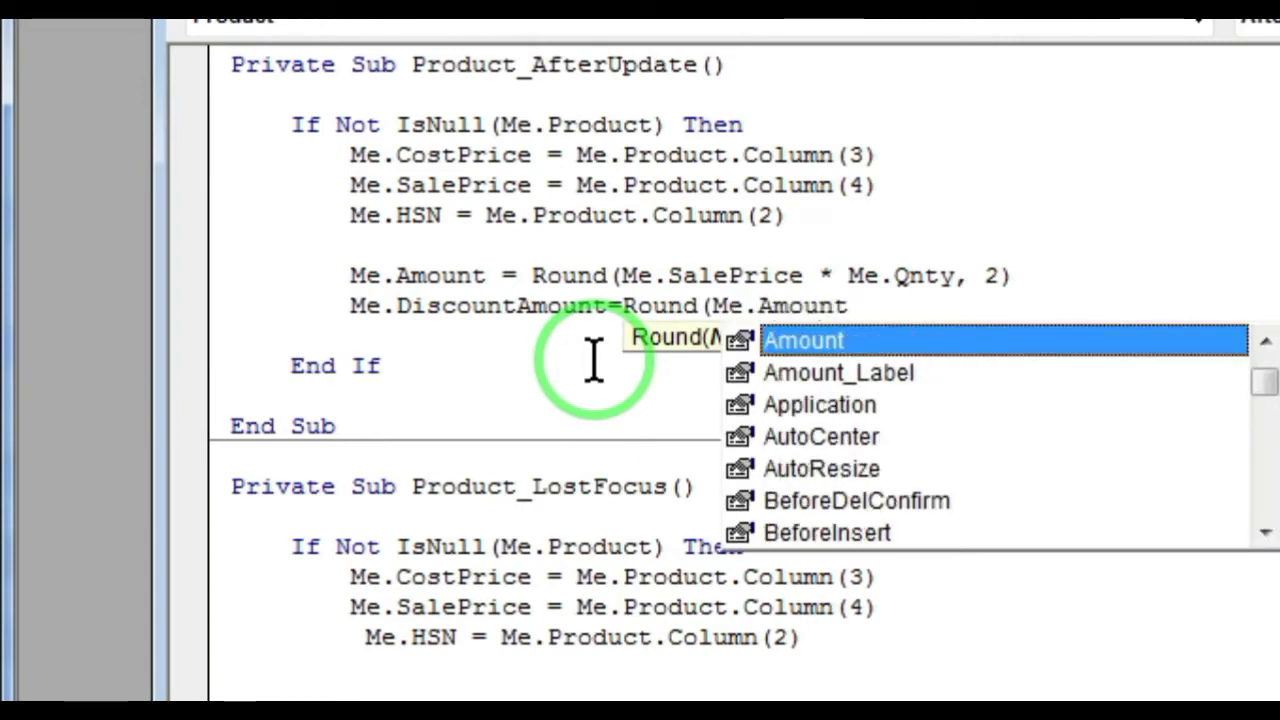
{"action": "key", "text": "Escape"}
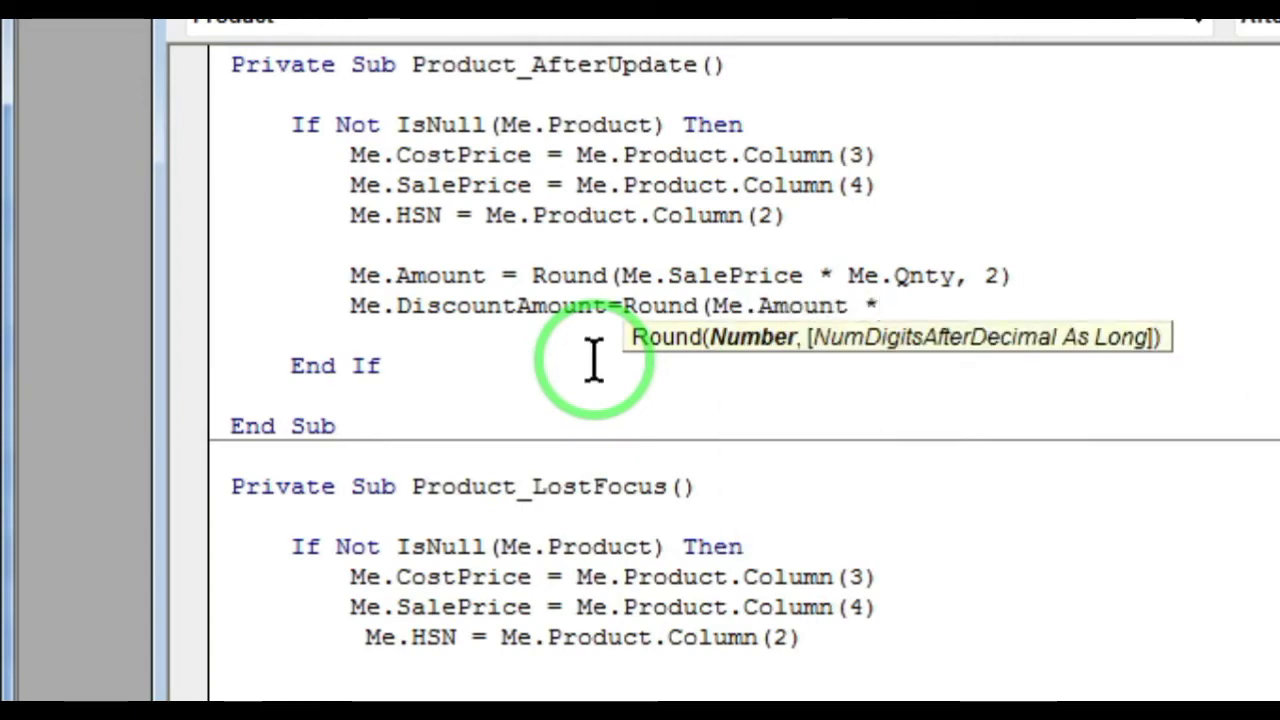
{"action": "type", "text": ".D"}
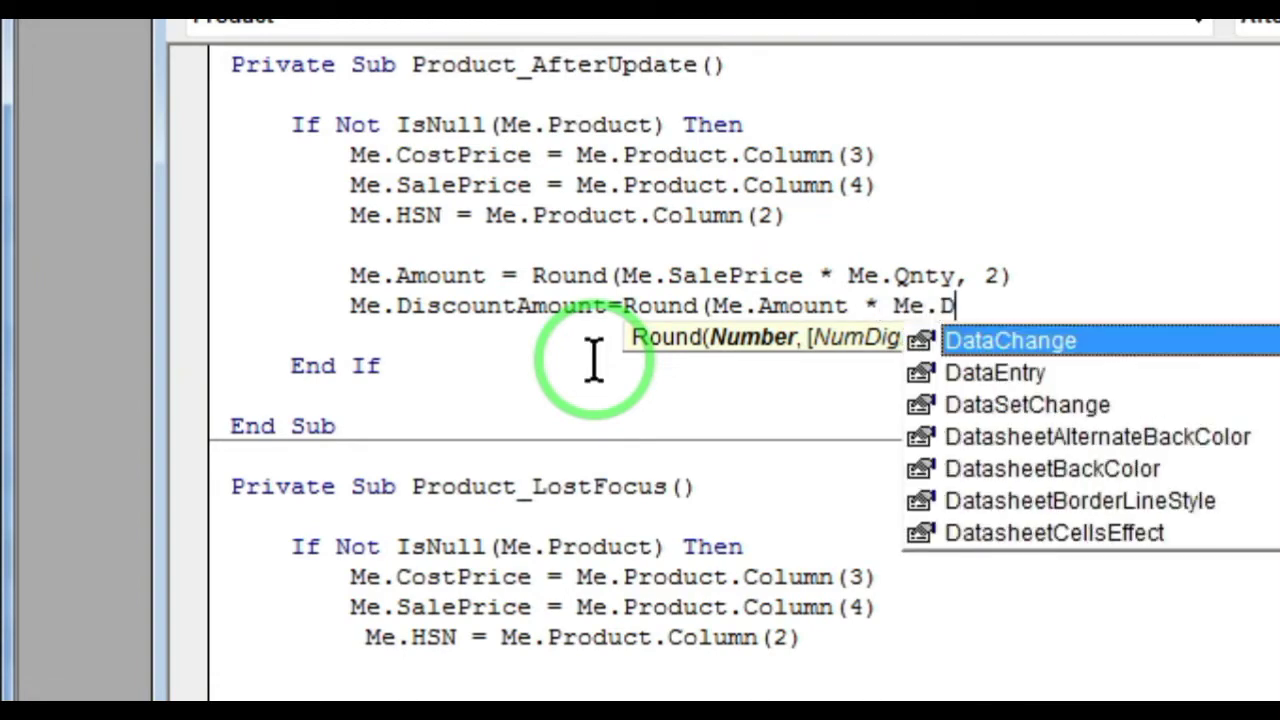
{"action": "type", "text": "is"}
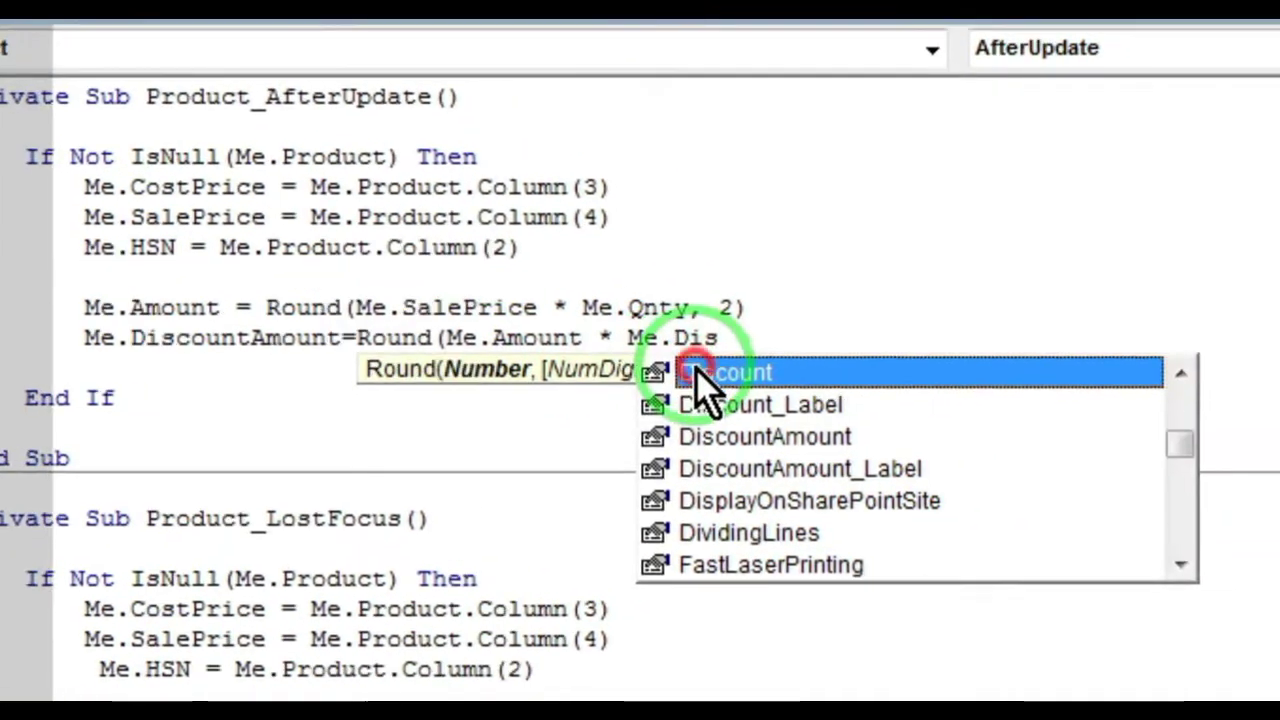
{"action": "double_click", "coordinate": [980, 428]}
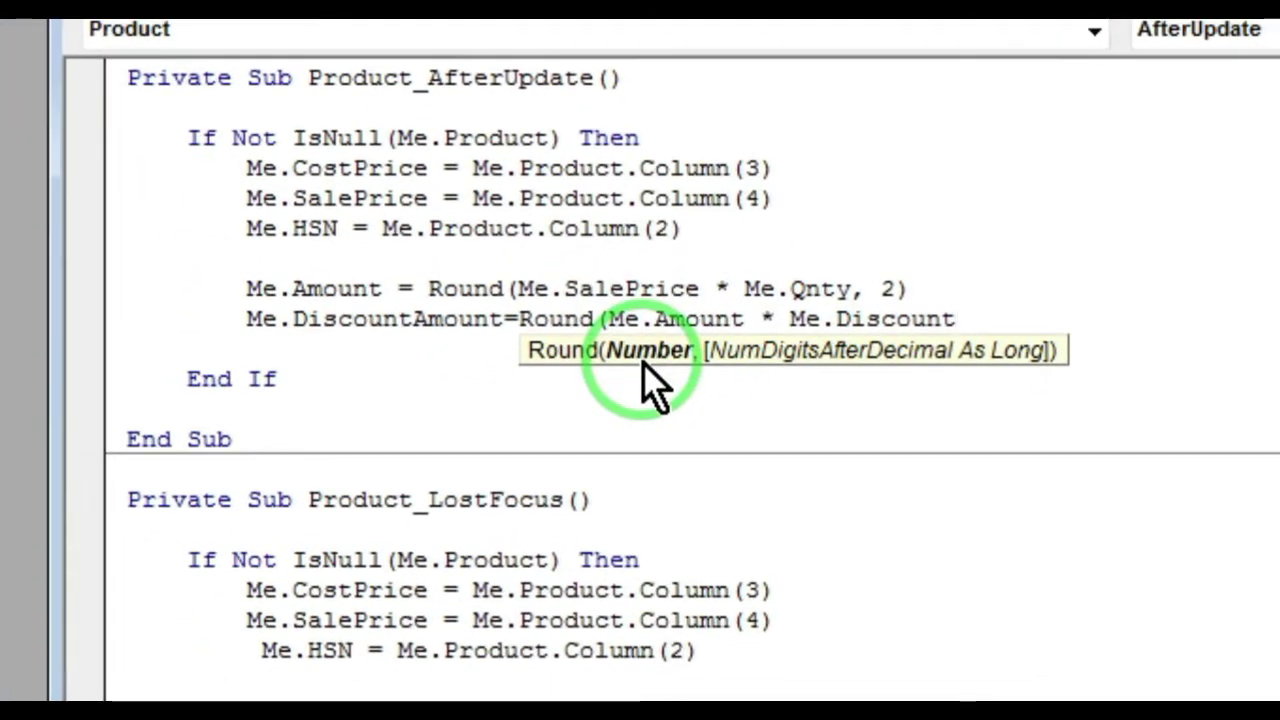
{"action": "type", "text": ")"}
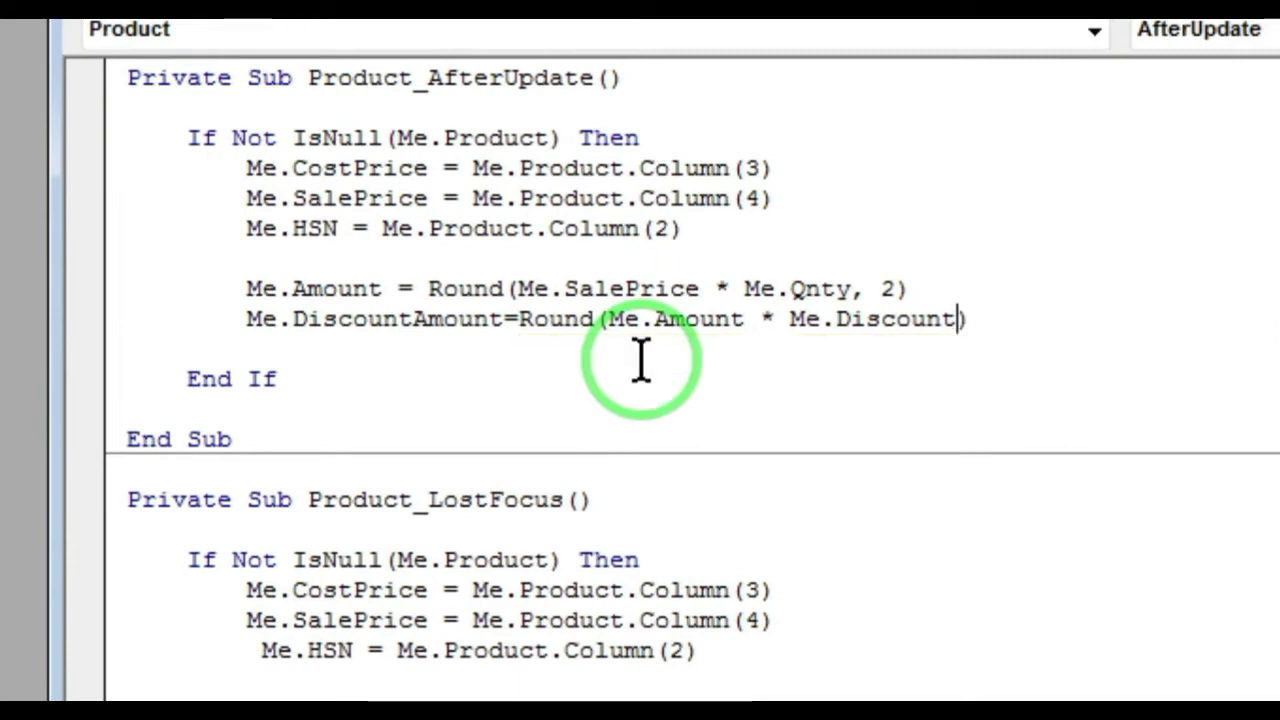
{"action": "type", "text": "("}
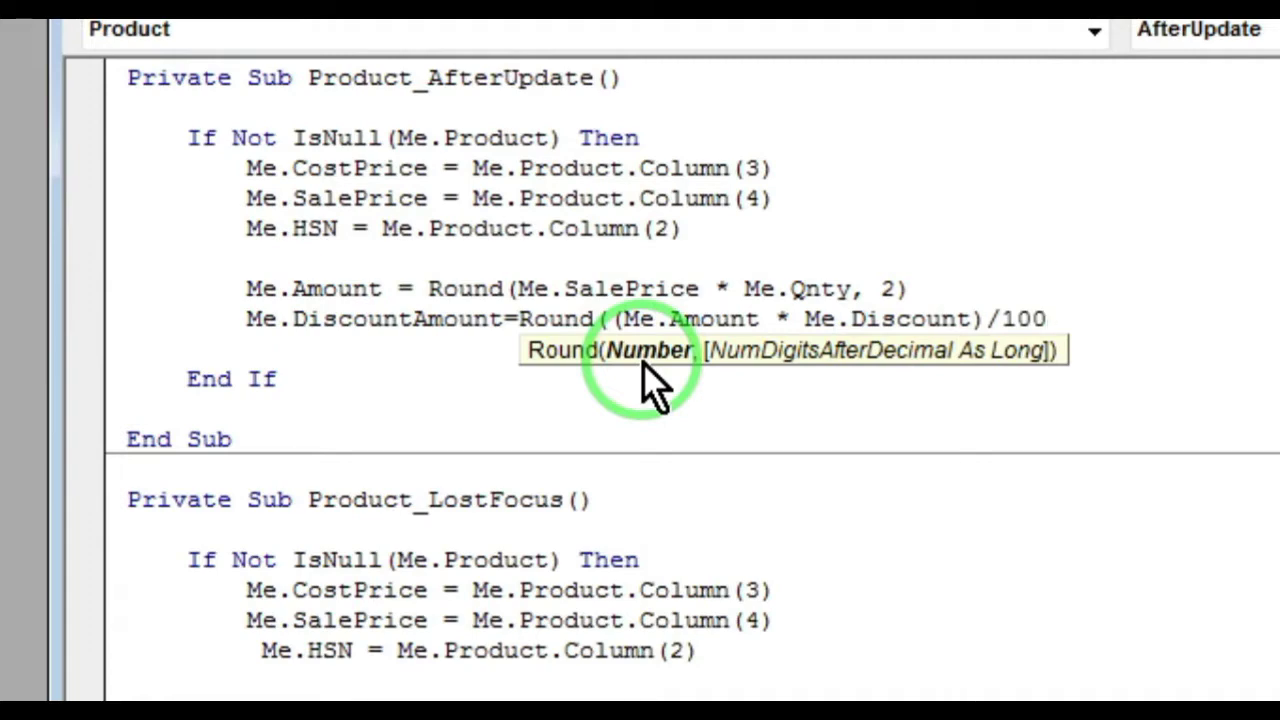
{"action": "type", "text": ",2"}
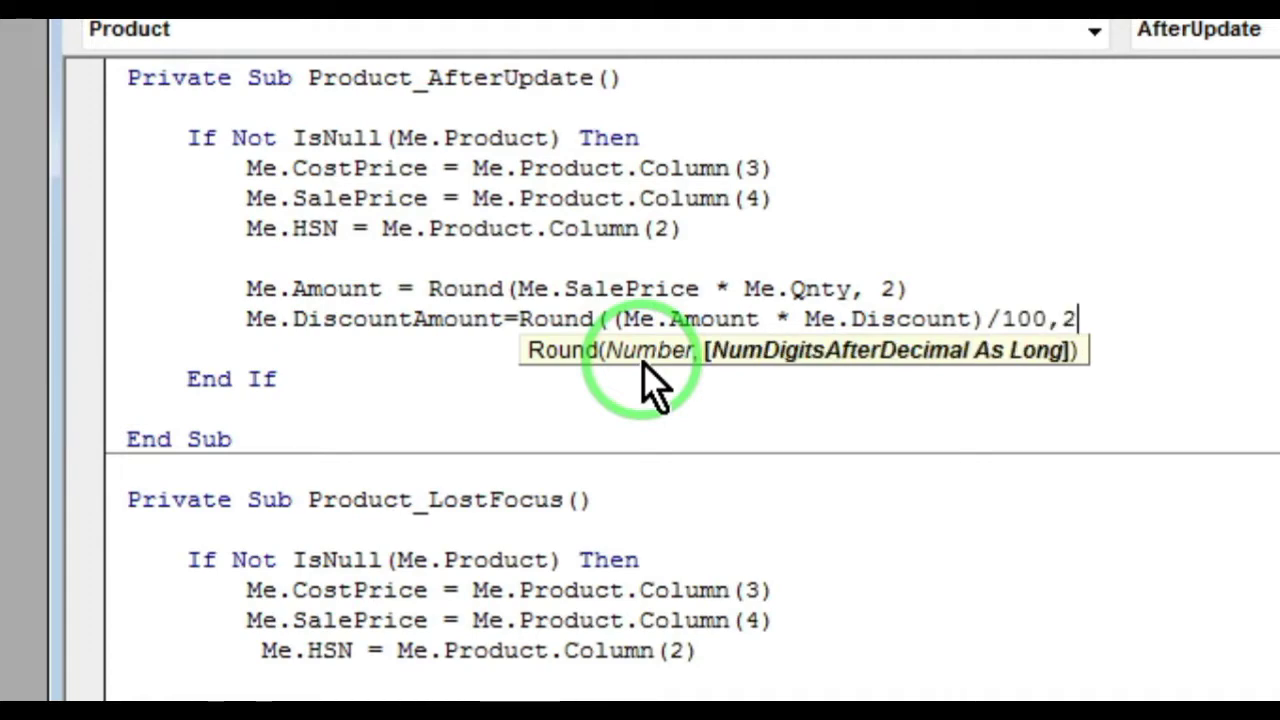
{"action": "type", "text": ")"}
{"action": "key", "text": "Return"}
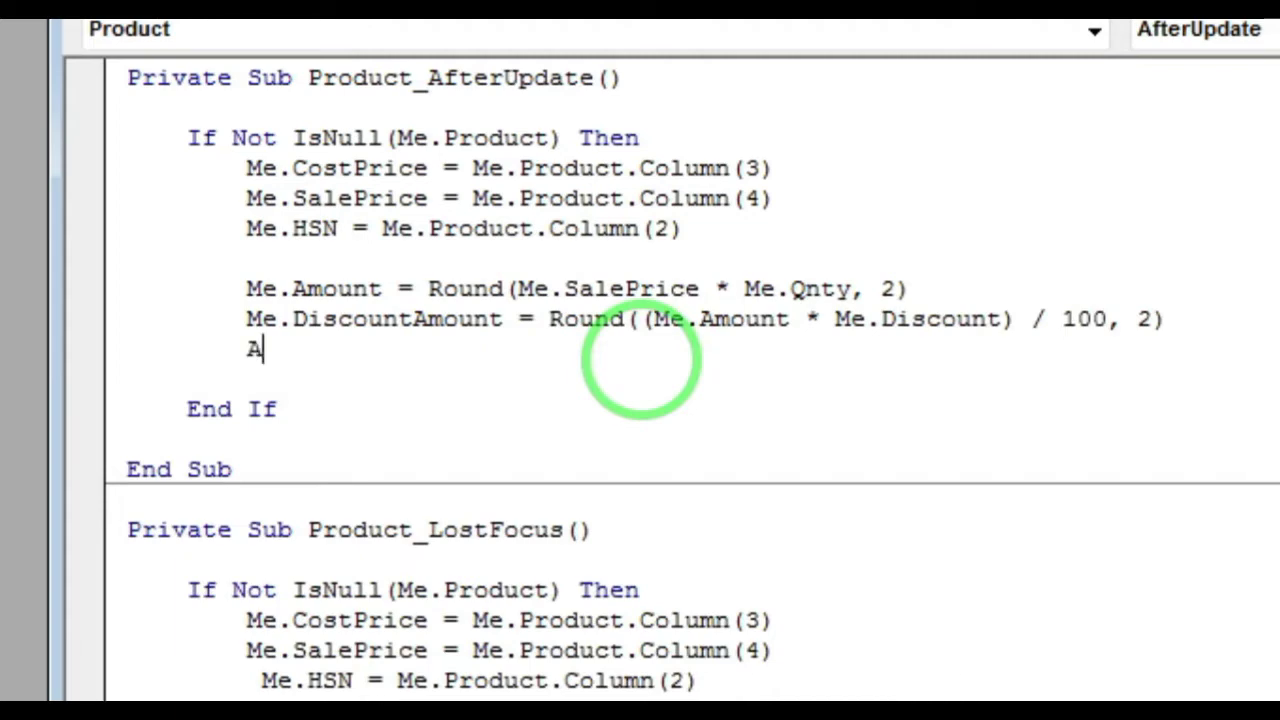
Add the line Me.AccessAmount = (Me.Amount - Me.DiscountAmount) to Product_AfterUpdate
{"action": "type", "text": "e."}
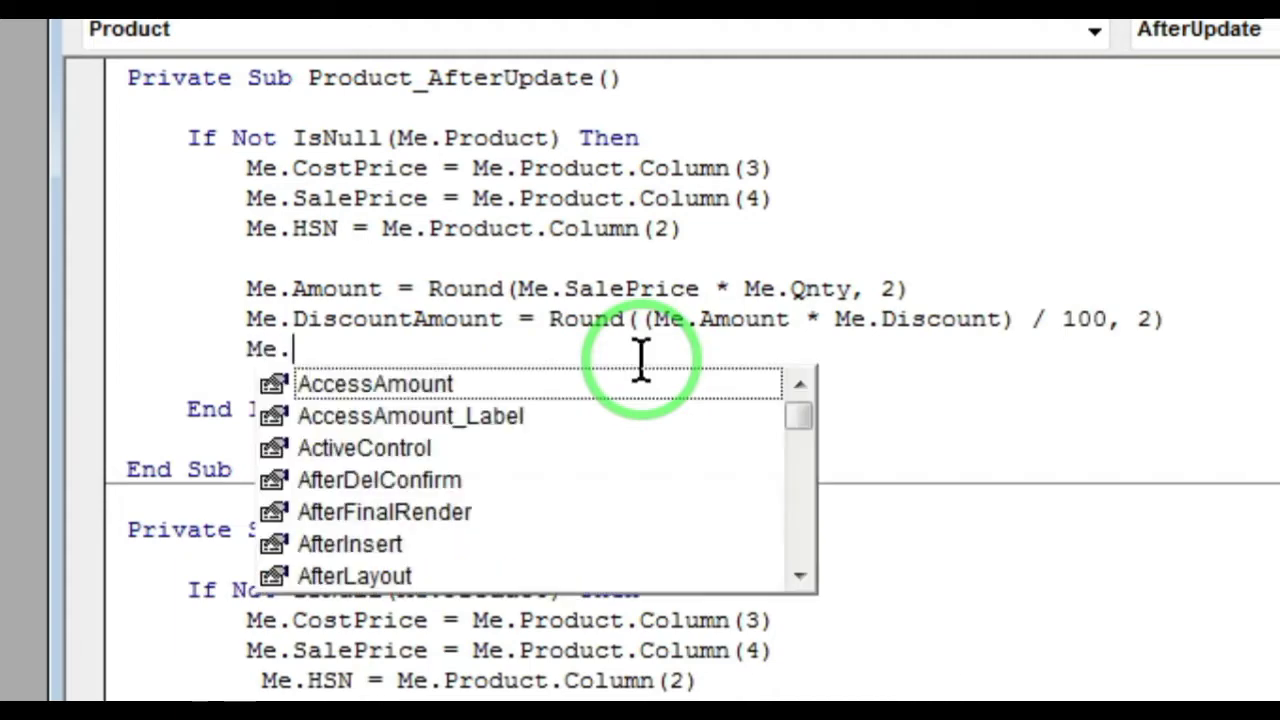
{"action": "type", "text": "Acc"}
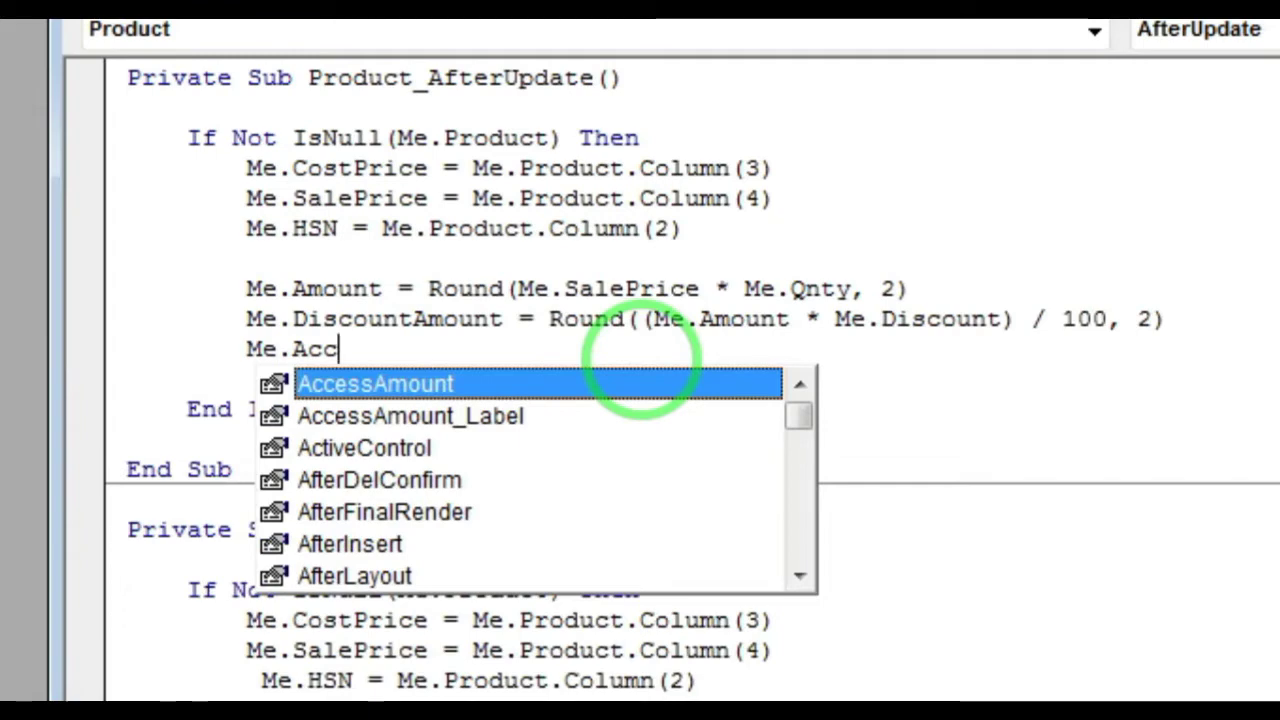
{"action": "double_click", "coordinate": [575, 386]}
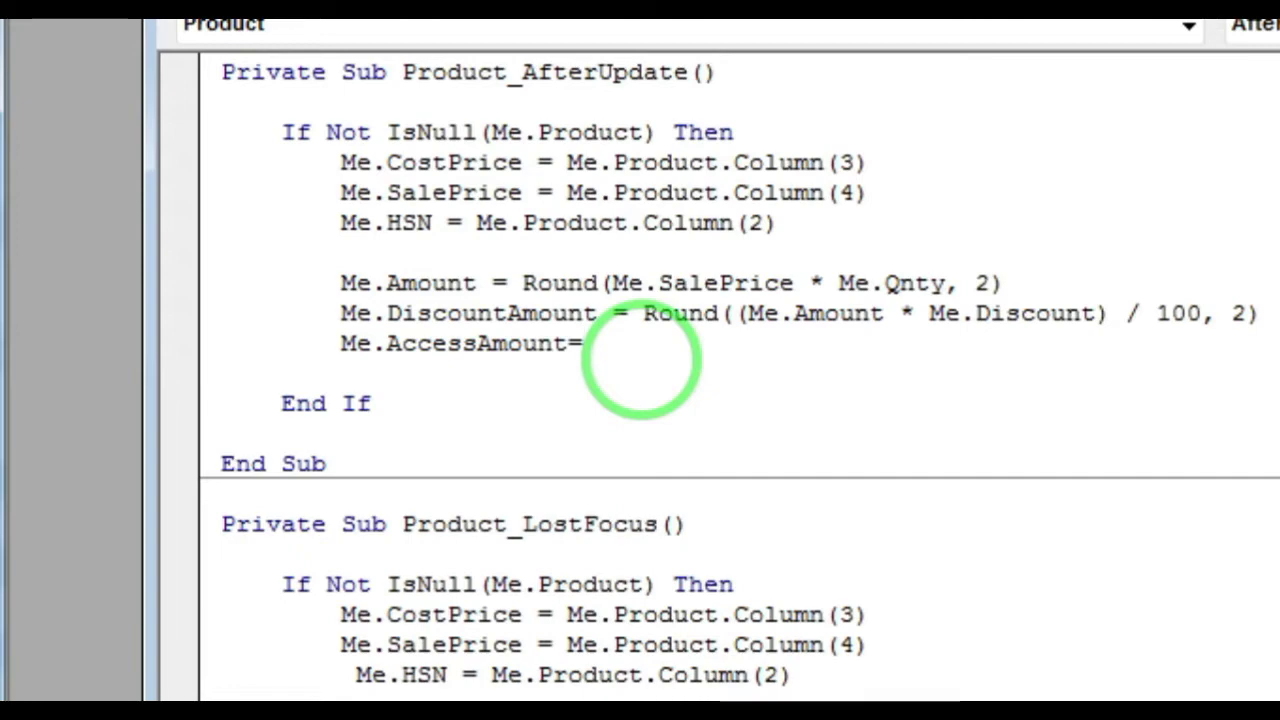
{"action": "type", "text": "."}
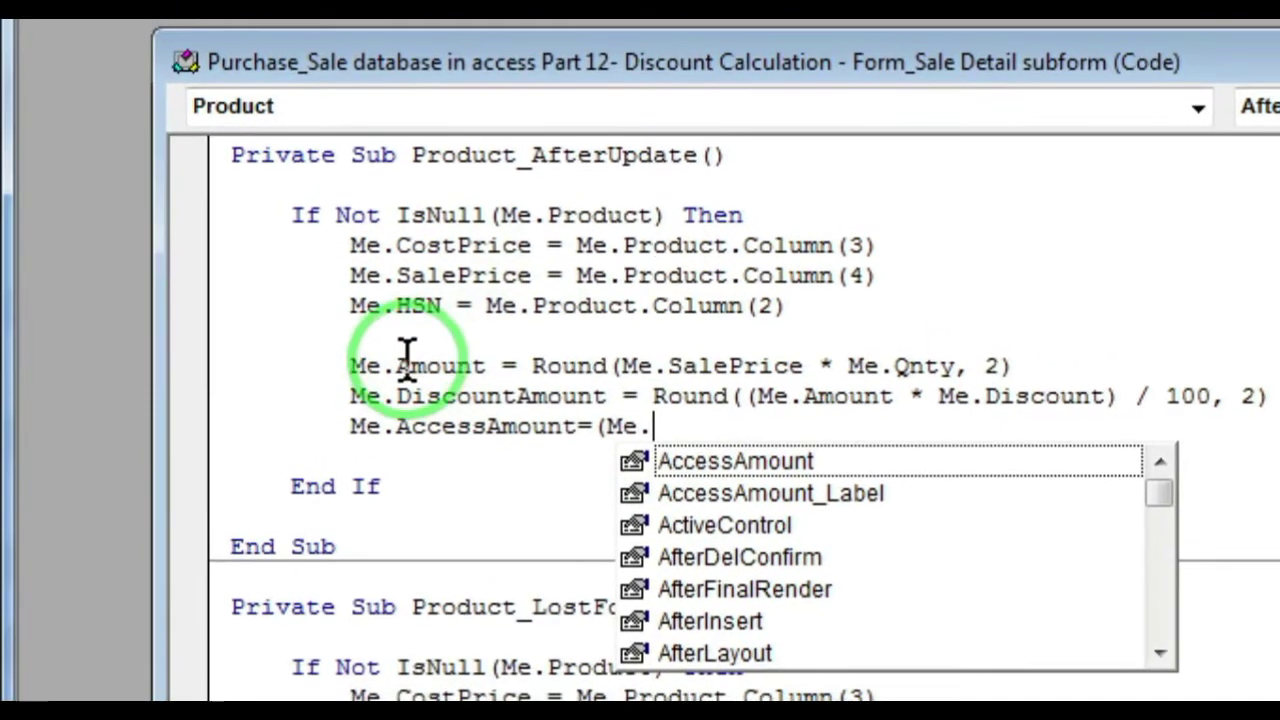
{"action": "type", "text": "A"}
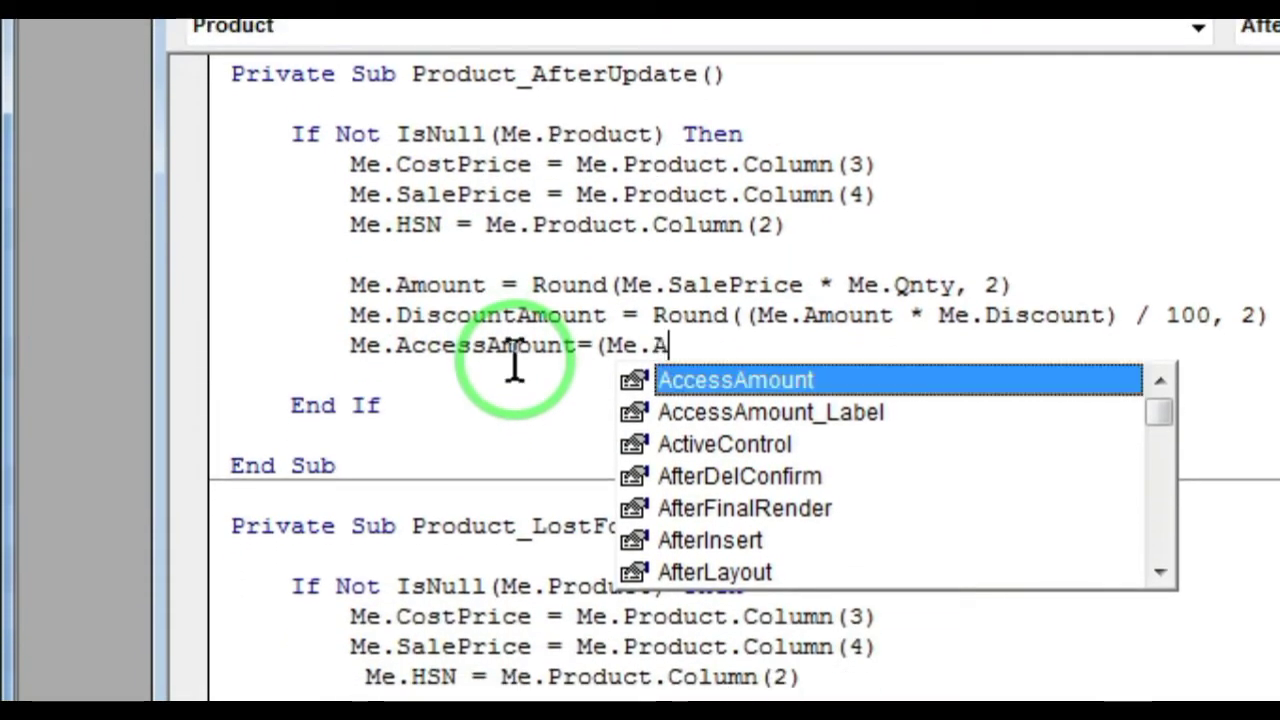
{"action": "type", "text": "mount -"}
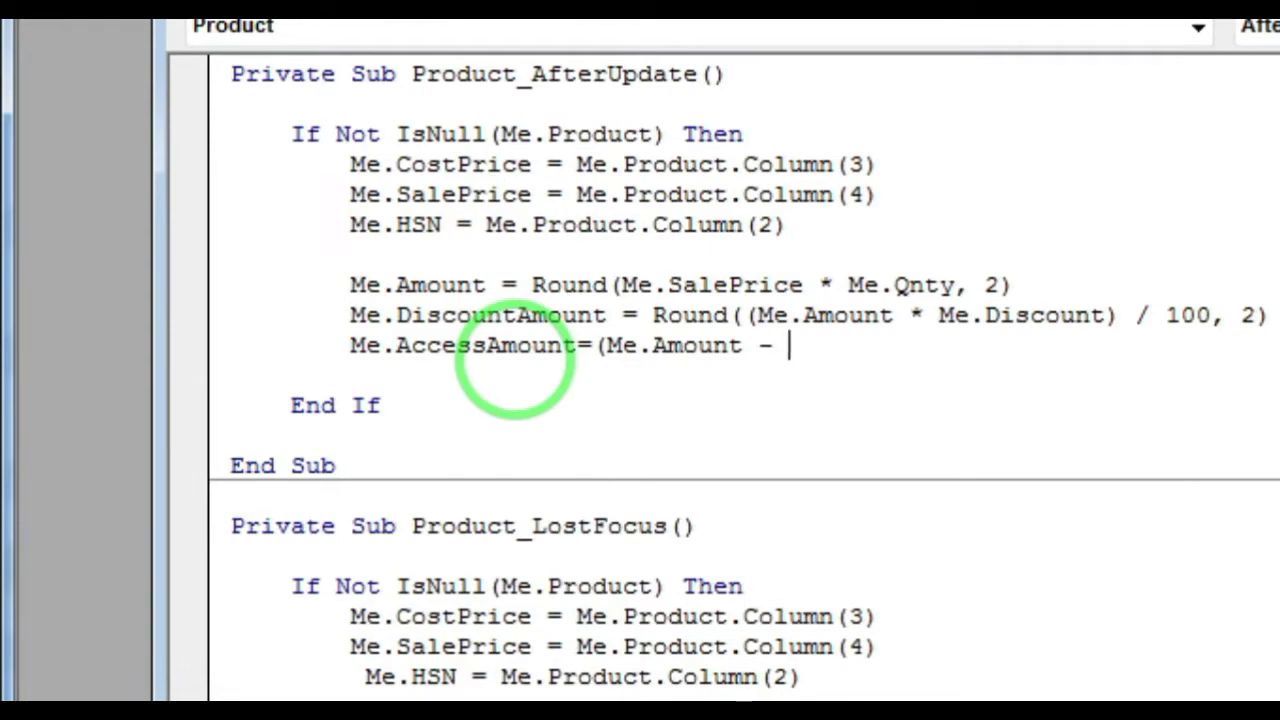
{"action": "type", "text": " e."}
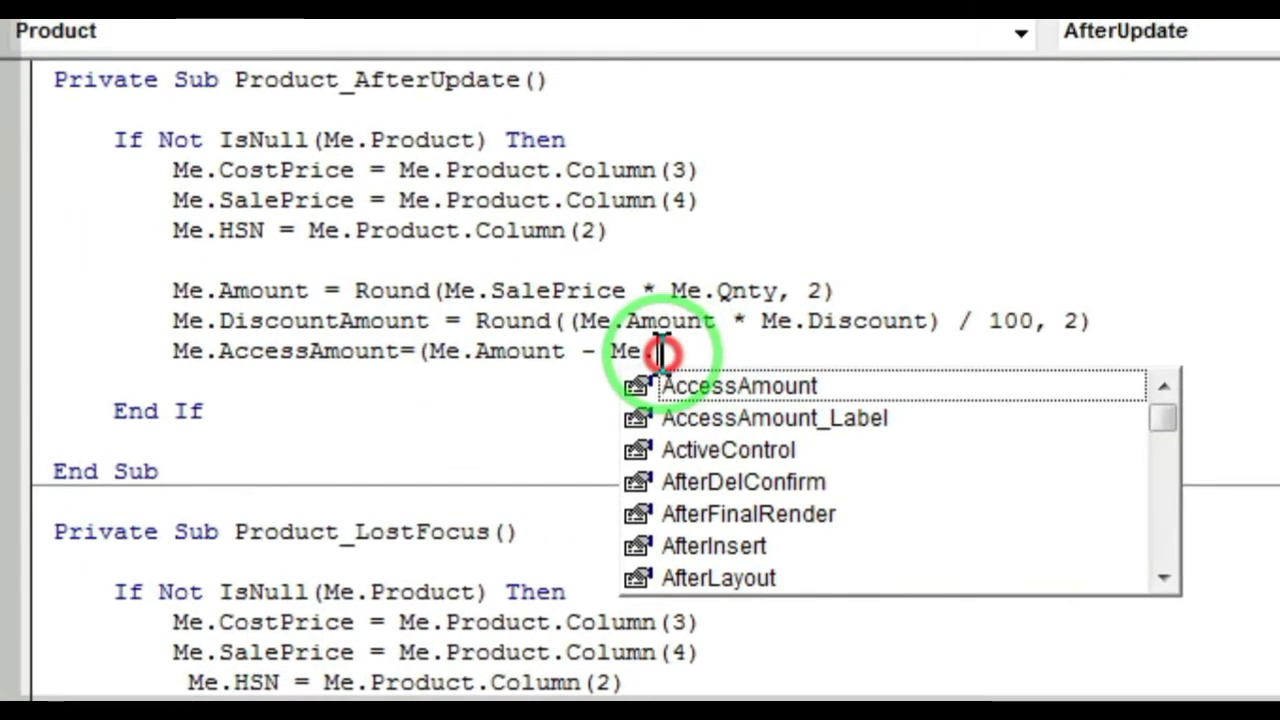
{"action": "type", "text": "Discount"}
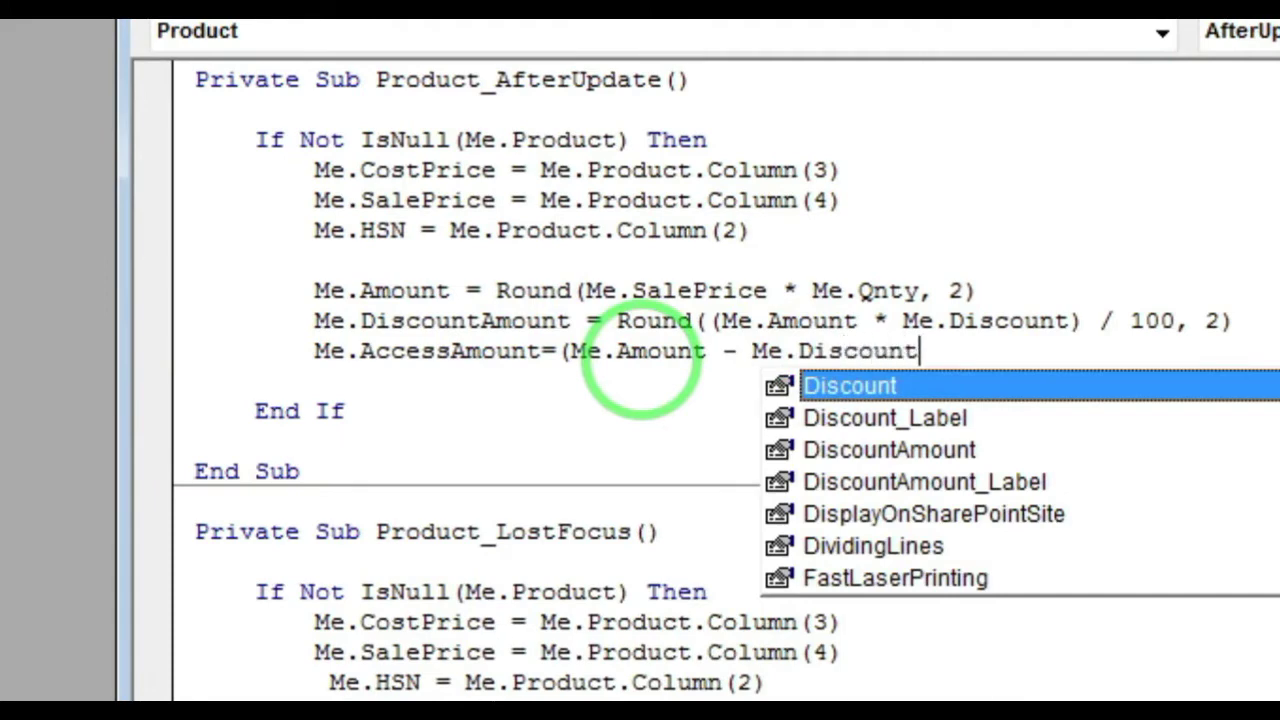
{"action": "type", "text": "Amount"}
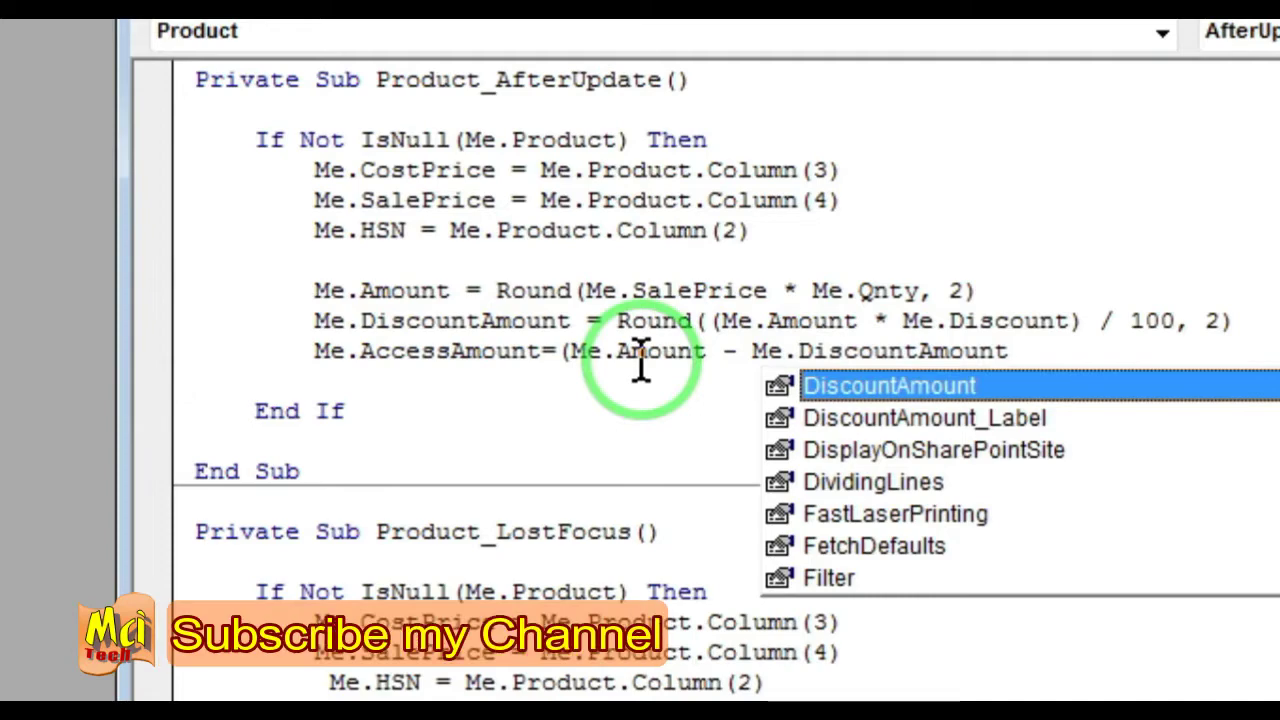
{"action": "type", "text": ")"}
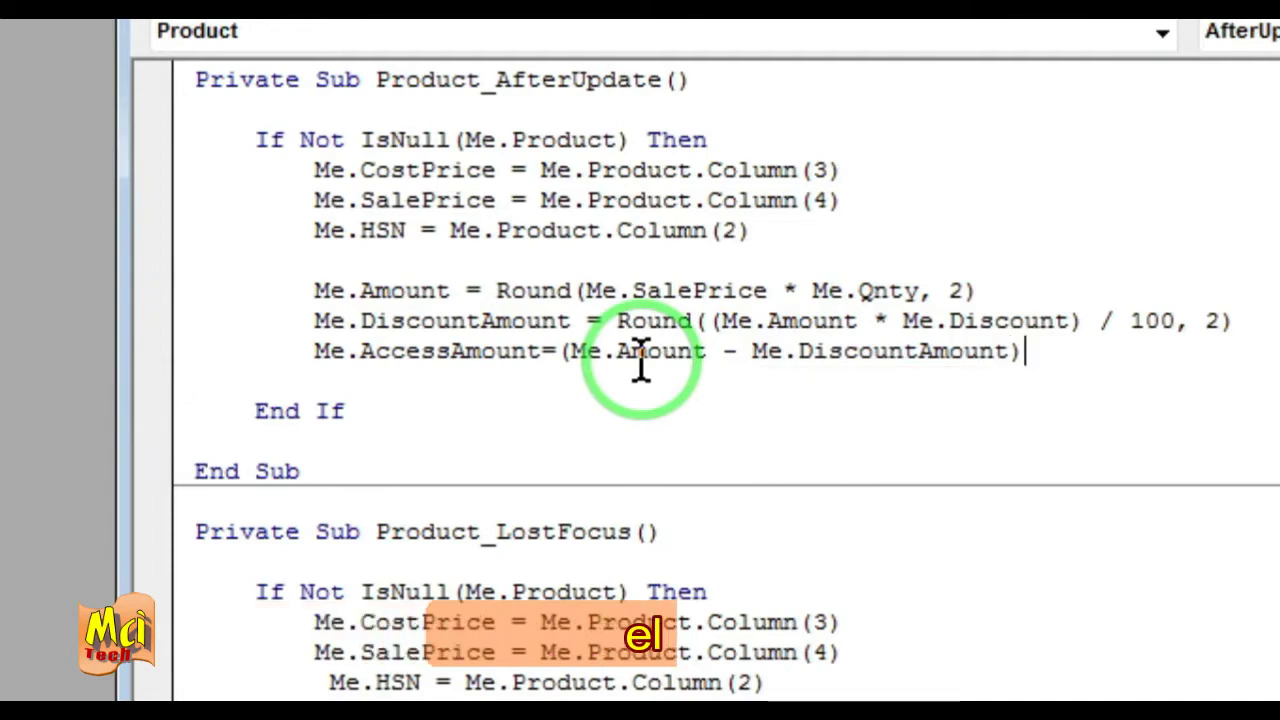
{"action": "left_click", "coordinate": [590, 382]}
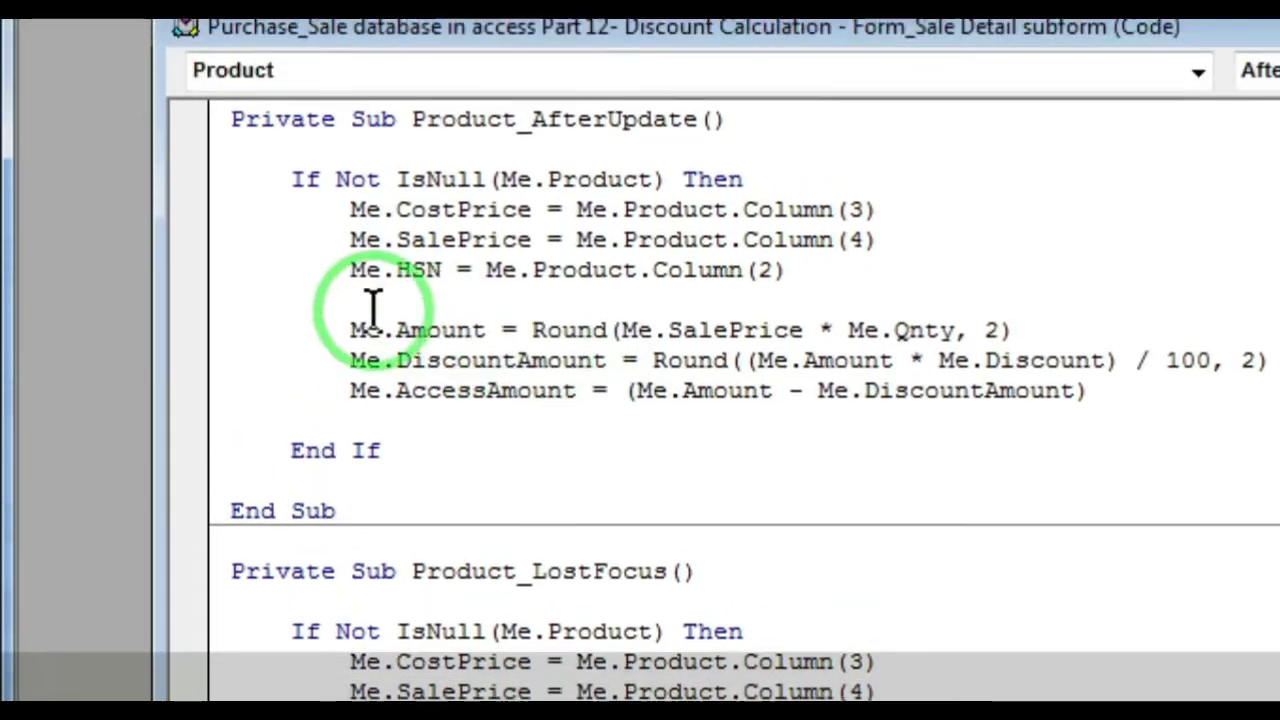
Highlight parts of the Amount and DiscountAmount formulas, including the 100 divisor
{"action": "left_click_drag", "start_coordinate": [348, 264], "coordinate": [455, 264]}
{"action": "left_click_drag", "start_coordinate": [620, 362], "coordinate": [955, 362]}
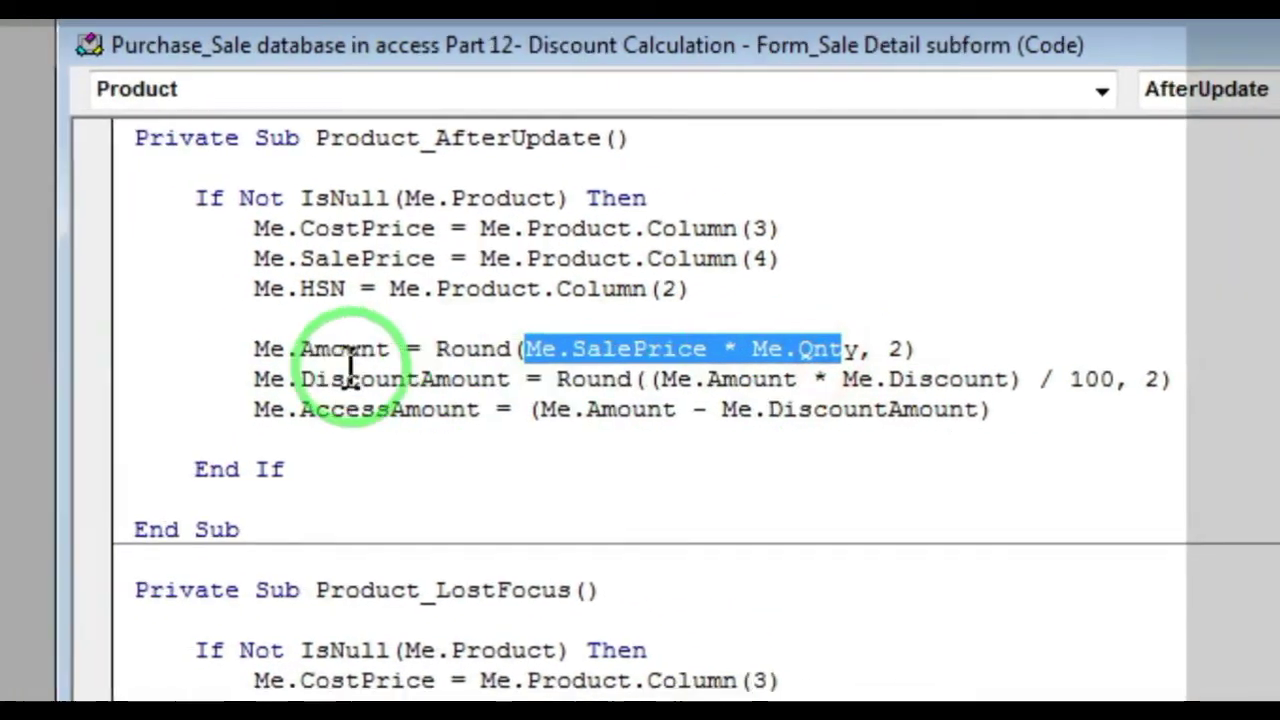
{"action": "left_click_drag", "start_coordinate": [424, 392], "coordinate": [523, 392]}
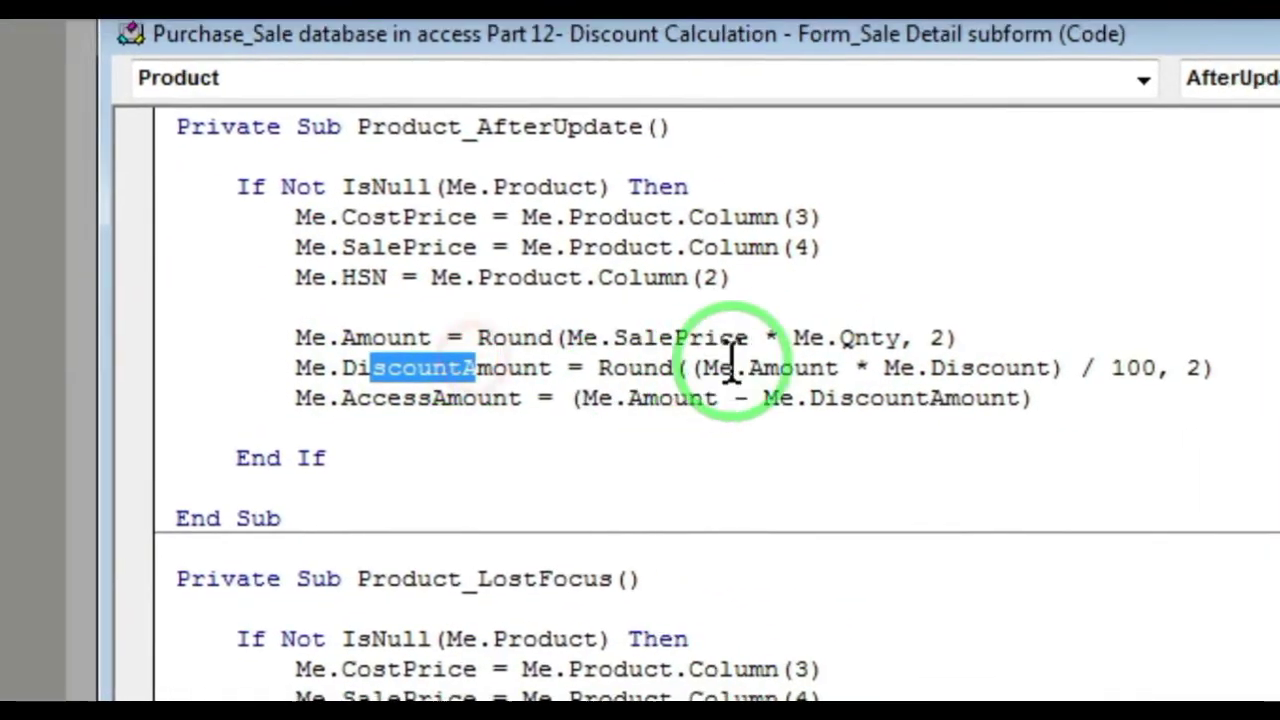
{"action": "left_click", "coordinate": [725, 374]}
{"action": "left_click_drag", "start_coordinate": [638, 364], "coordinate": [682, 364]}
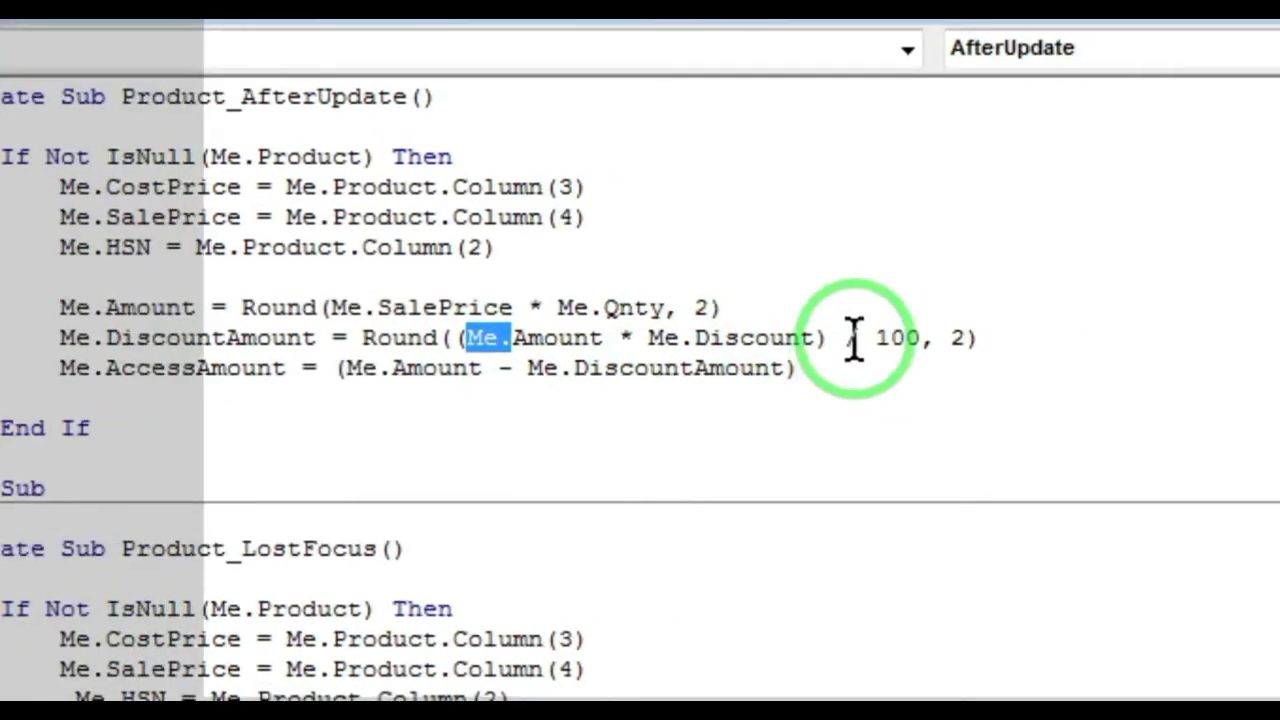
{"action": "left_click_drag", "start_coordinate": [1025, 330], "coordinate": [1051, 330]}
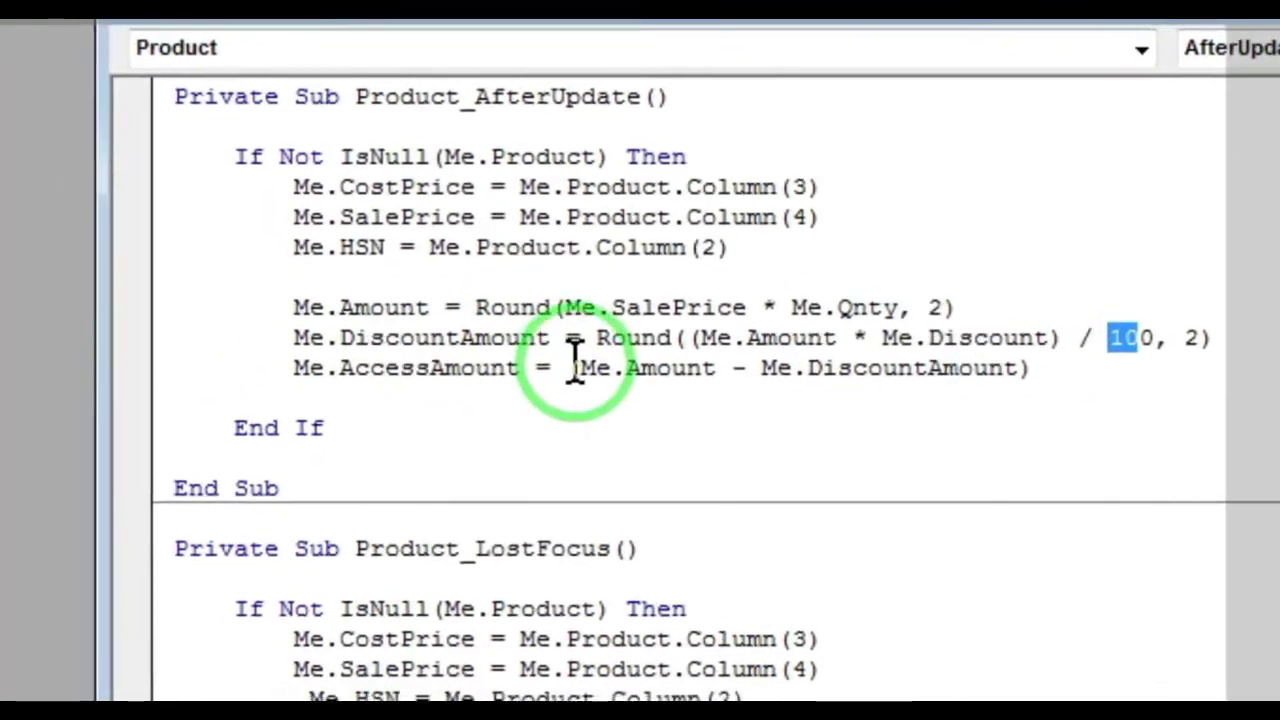
{"action": "left_click", "coordinate": [303, 378]}
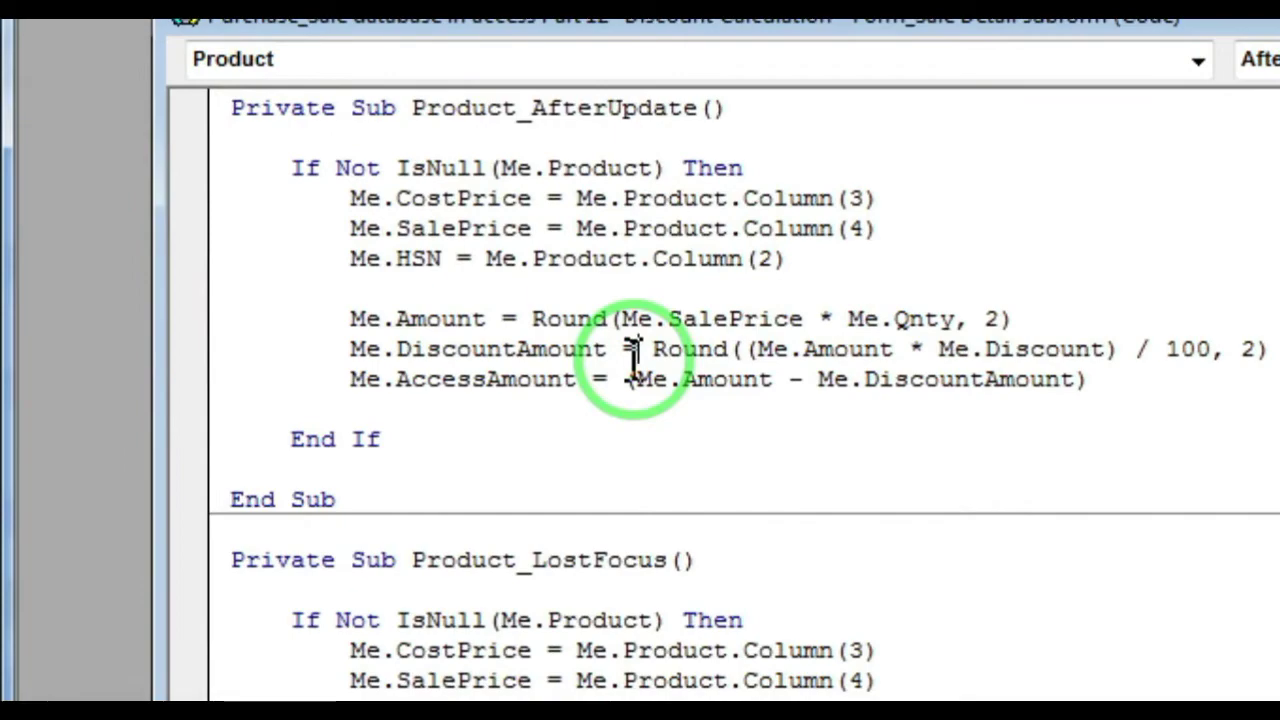
Select the DiscountAmount and AccessAmount lines for copying
{"action": "scroll", "coordinate": [633, 352], "scroll_direction": "down", "scroll_amount": 2}
{"action": "scroll", "coordinate": [634, 300], "scroll_direction": "down", "scroll_amount": 1}
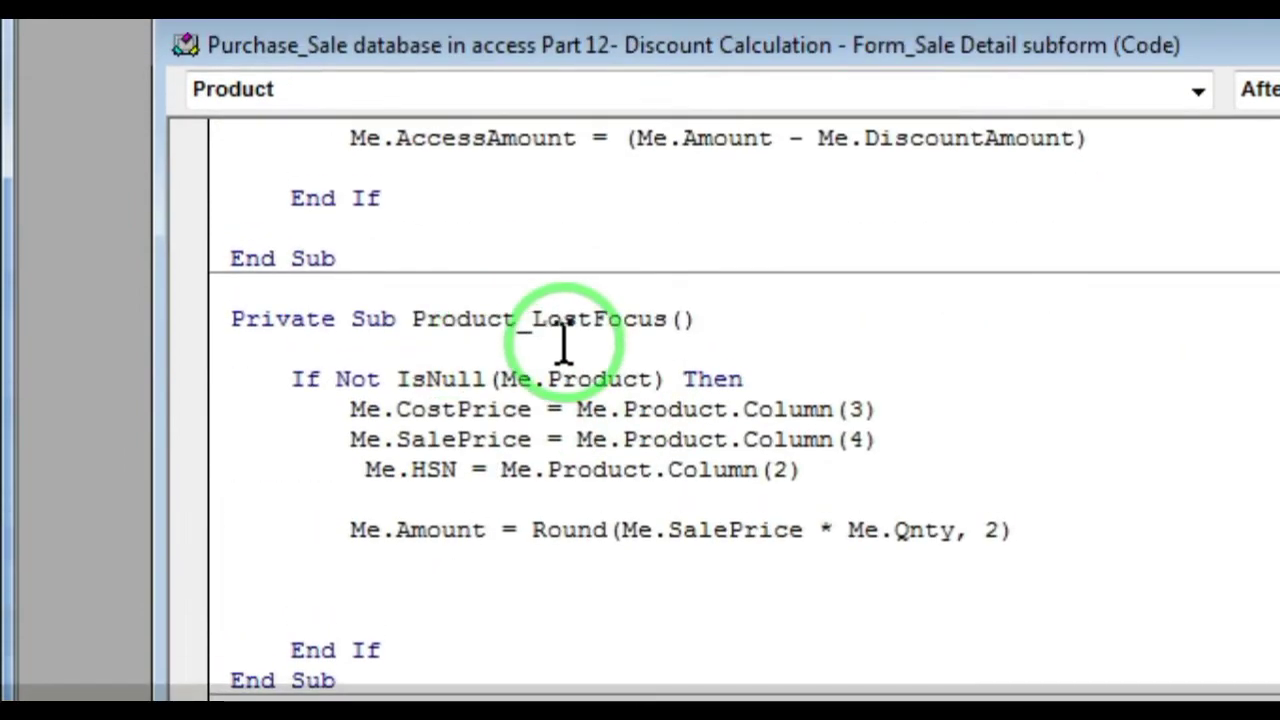
{"action": "scroll", "coordinate": [595, 358], "scroll_direction": "down", "scroll_amount": 1}
{"action": "scroll", "coordinate": [595, 358], "scroll_direction": "up", "scroll_amount": 2}
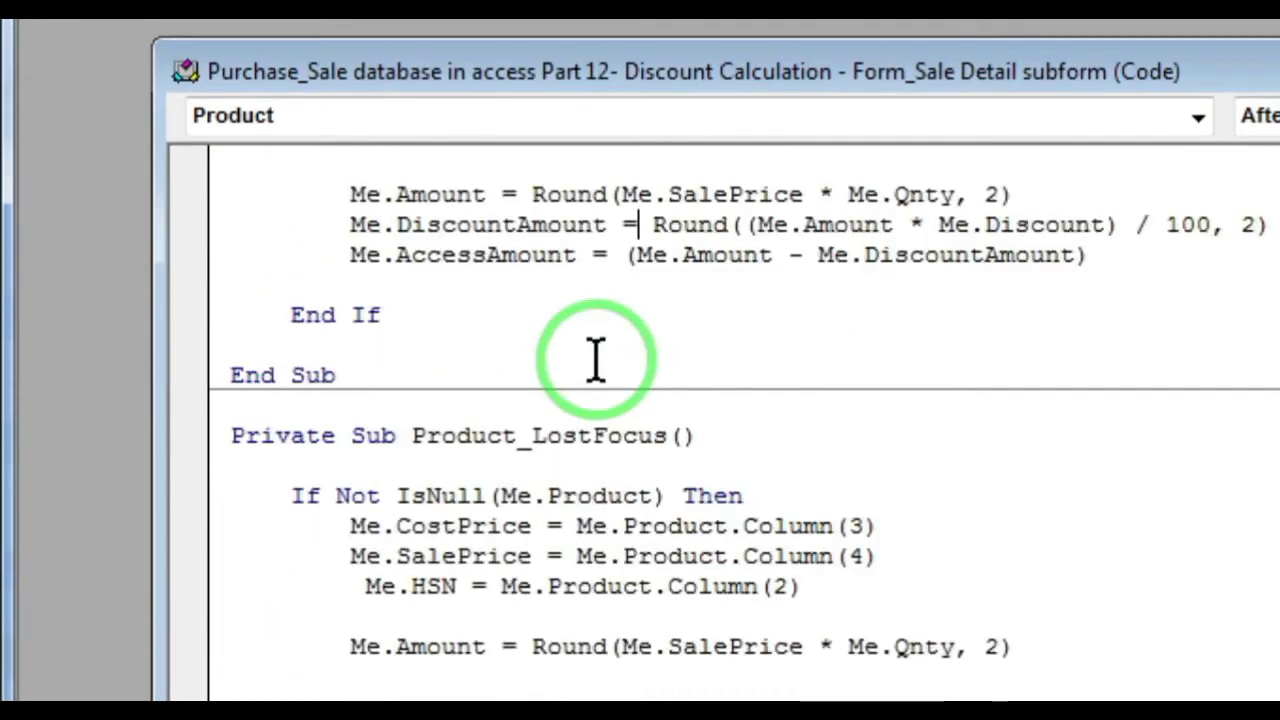
{"action": "scroll", "coordinate": [595, 360], "scroll_direction": "up", "scroll_amount": 1}
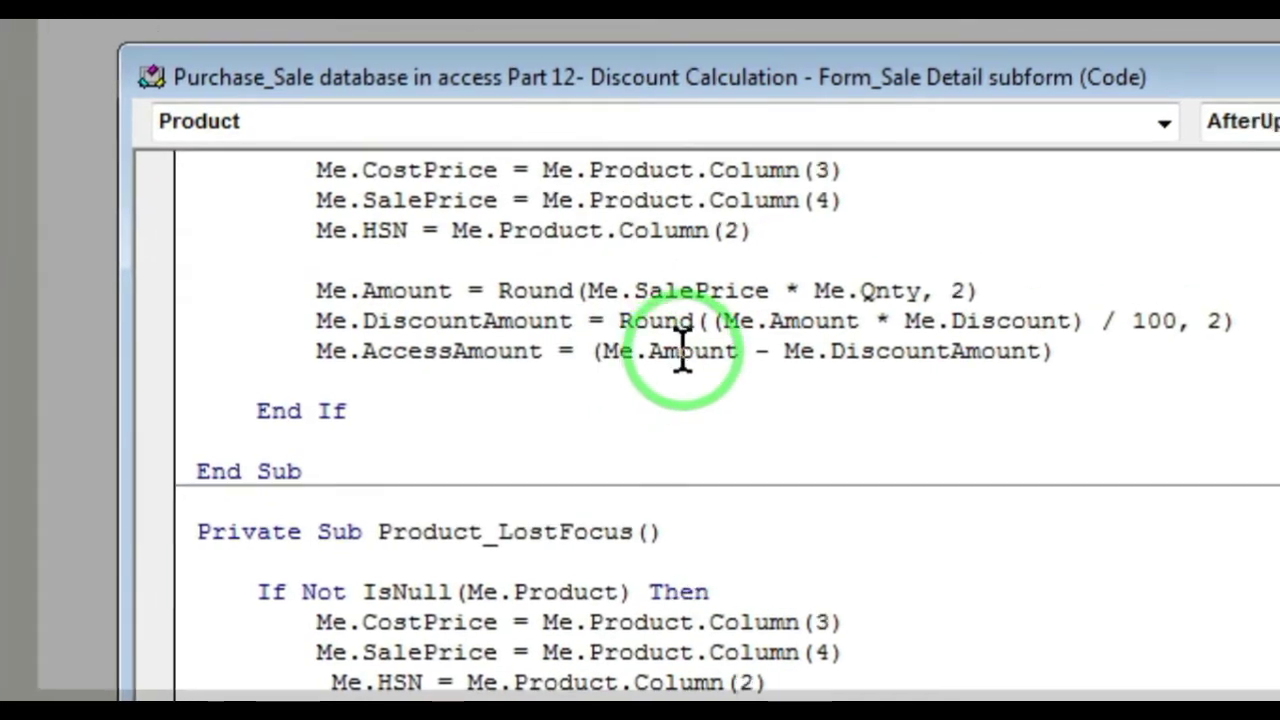
{"action": "mouse_move", "coordinate": [345, 350]}
{"action": "left_mouse_down"}
{"action": "mouse_move", "coordinate": [828, 350]}
{"action": "mouse_move", "coordinate": [866, 380]}
{"action": "left_mouse_up"}
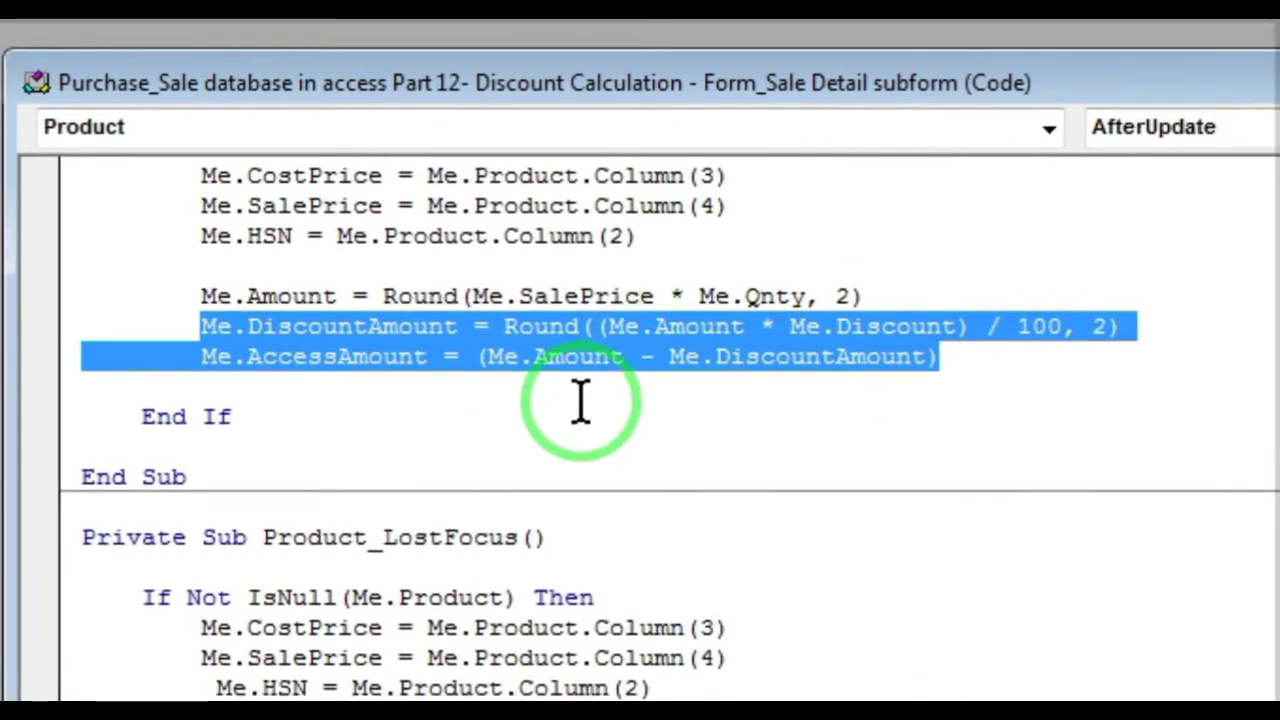
Paste both lines below Me.Amount in Product_LostFocus and align the indentation
{"action": "scroll", "coordinate": [620, 375], "scroll_direction": "down", "scroll_amount": 1}
{"action": "scroll", "coordinate": [560, 355], "scroll_direction": "down", "scroll_amount": 1}
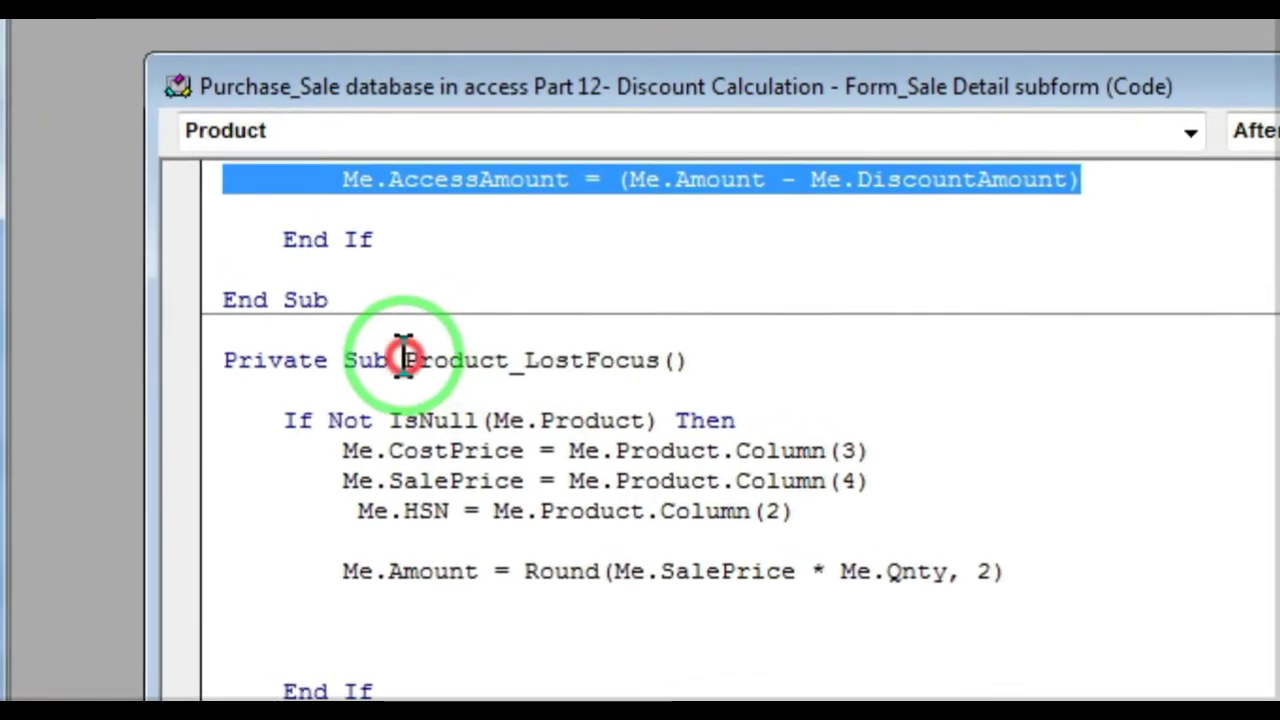
{"action": "left_click_drag", "start_coordinate": [385, 349], "coordinate": [548, 352]}
{"action": "scroll", "coordinate": [588, 367], "scroll_direction": "down", "scroll_amount": 1}
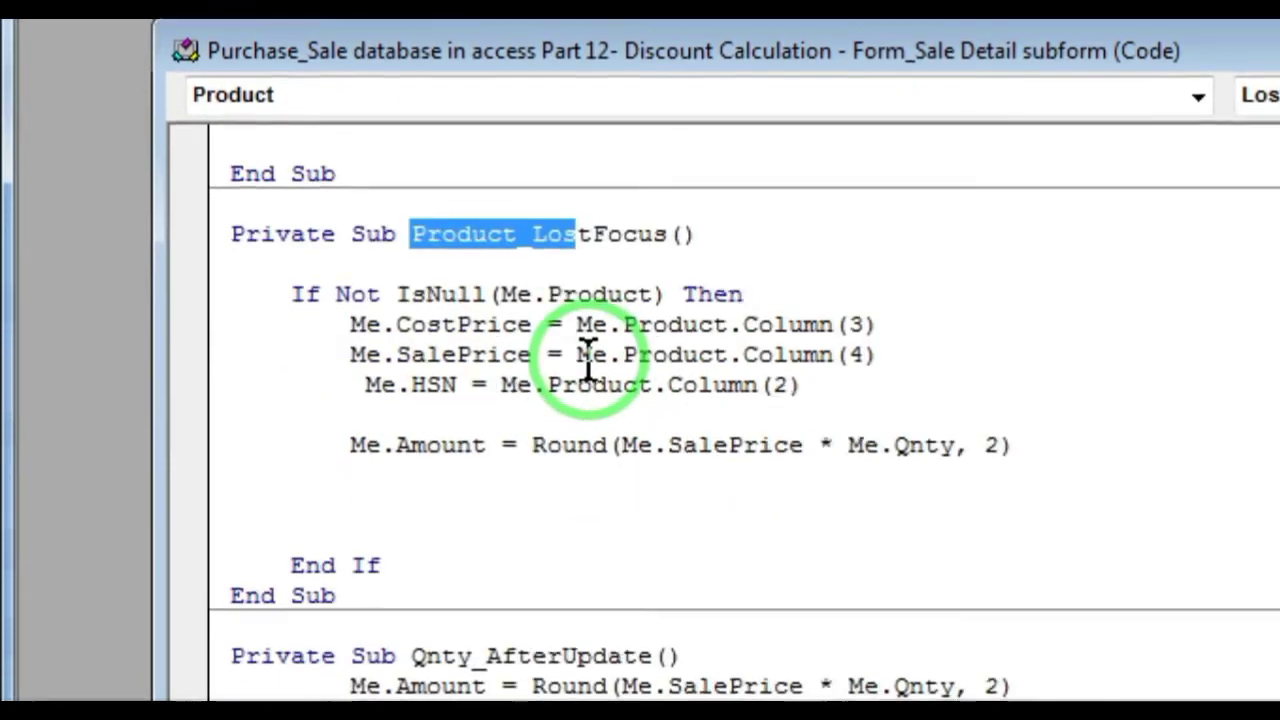
{"action": "left_click", "coordinate": [362, 365]}
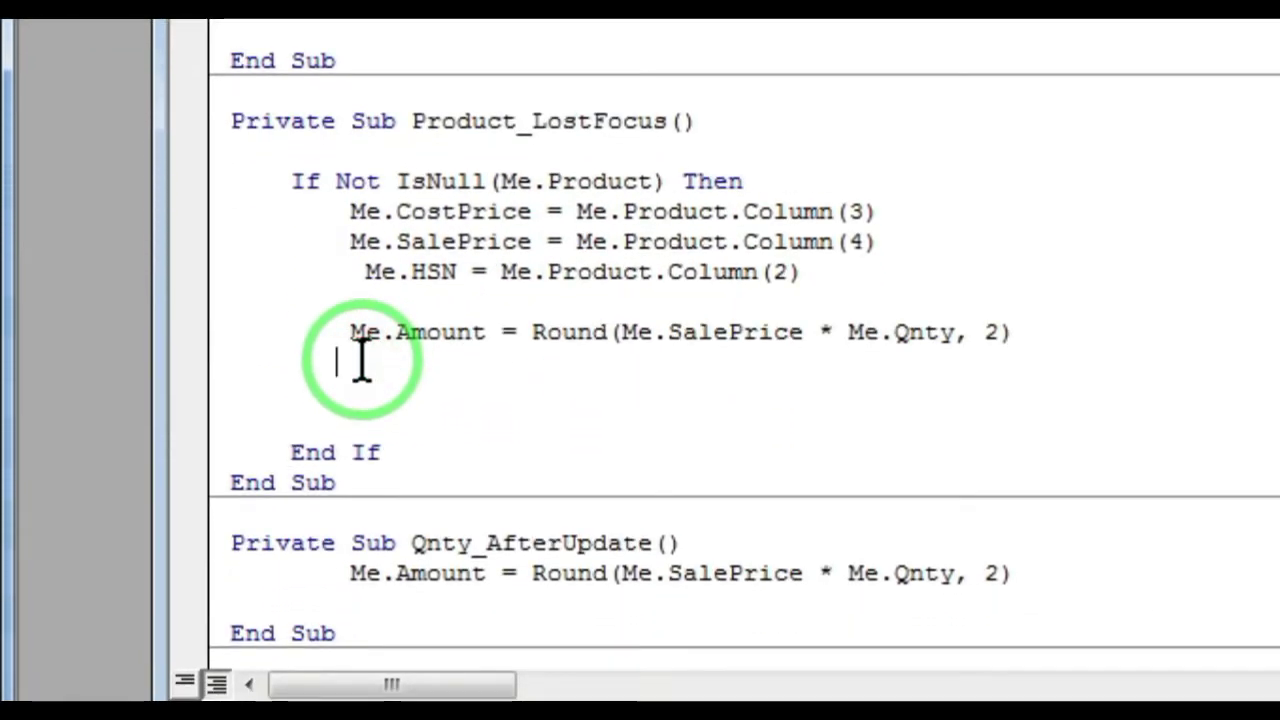
{"action": "type", "text": "Me.DiscountAmount = Round((Me.Amount * Me.Discount) / 100, 2)         Me.AccessAmount = (Me.Amount - Me.DiscountAmount)"}
{"action": "left_click", "coordinate": [332, 363]}
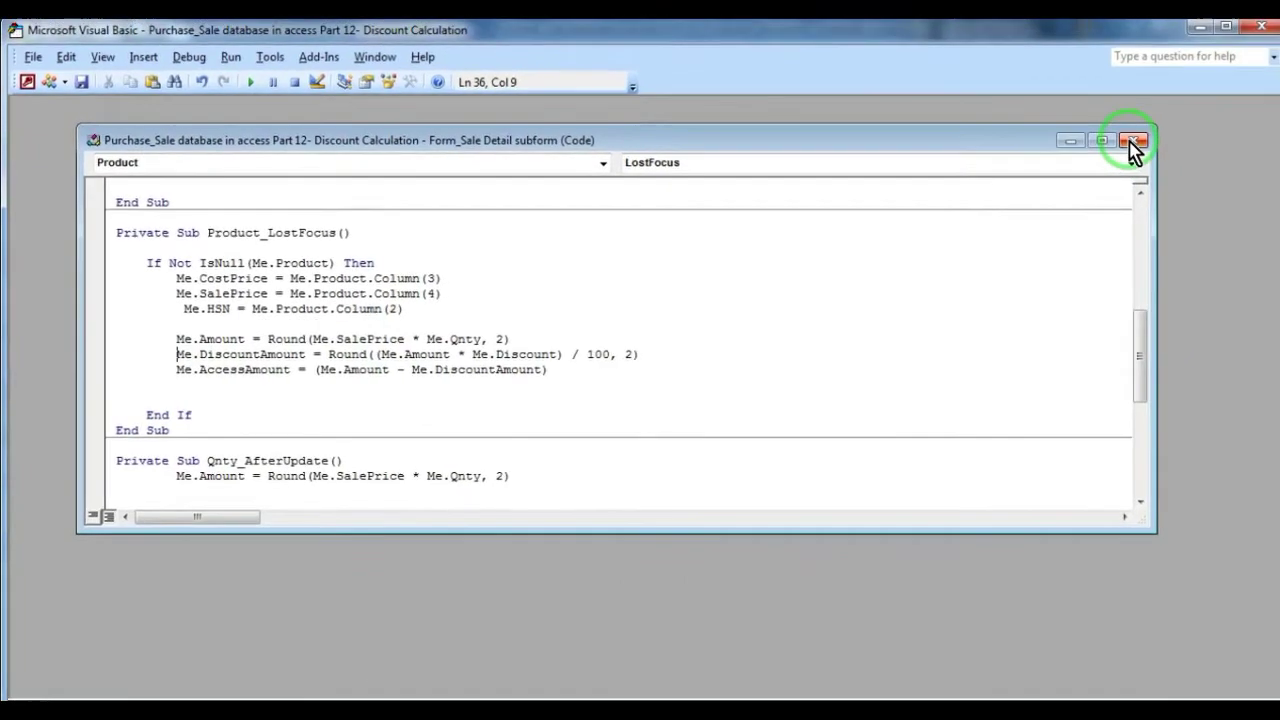
Close the VBA editor, select the SalePrice text box, and open its After Update code
{"action": "left_click", "coordinate": [1133, 142]}
{"action": "left_click", "coordinate": [1251, 35]}
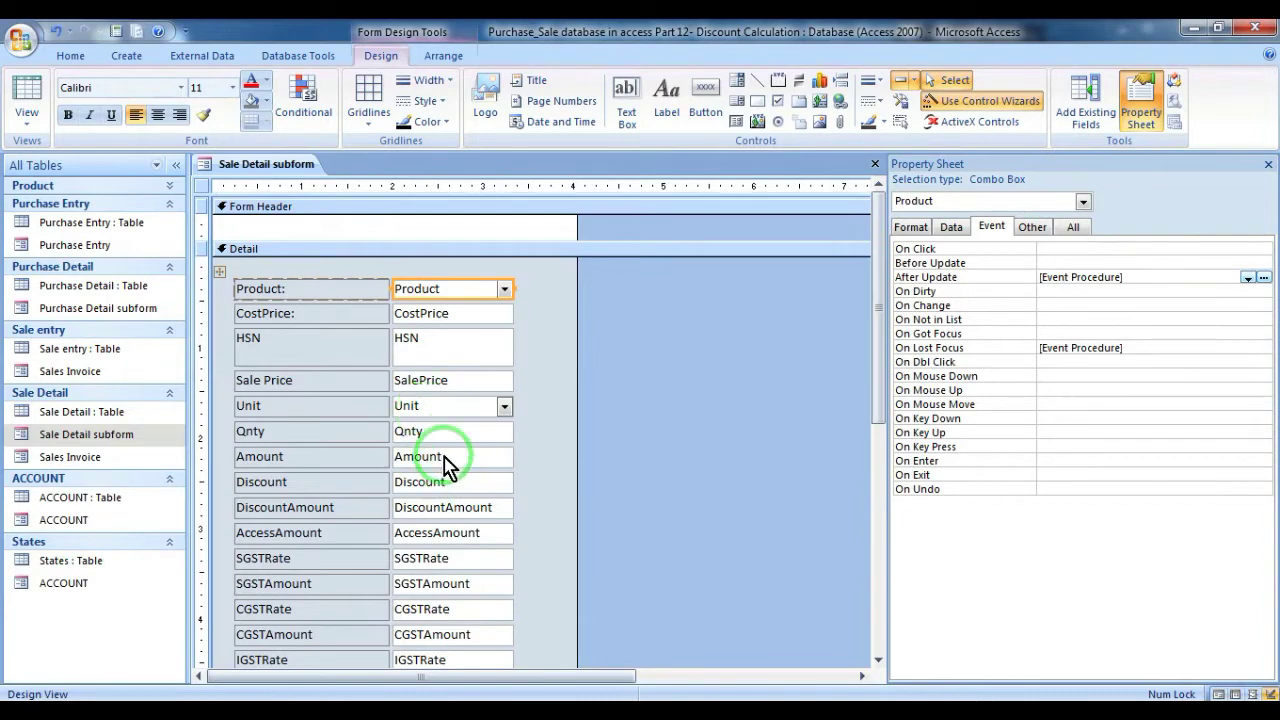
{"action": "left_click", "coordinate": [441, 380]}
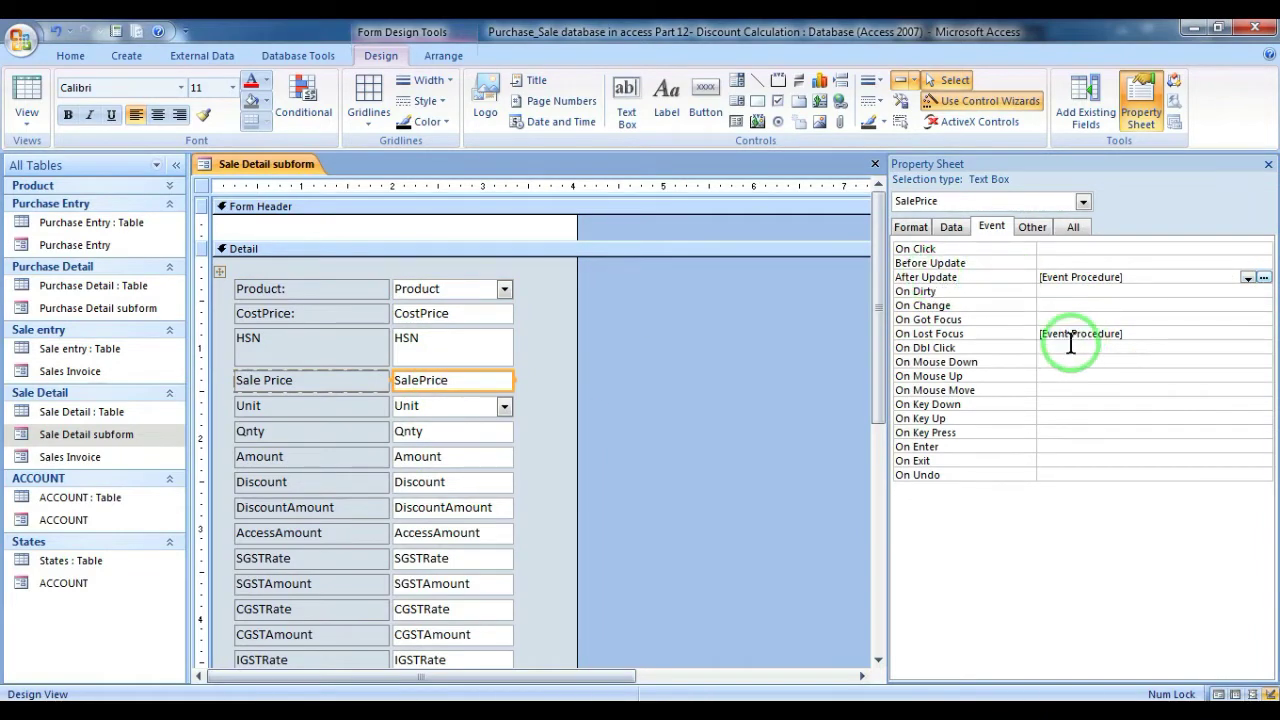
{"action": "left_click", "coordinate": [1264, 279]}
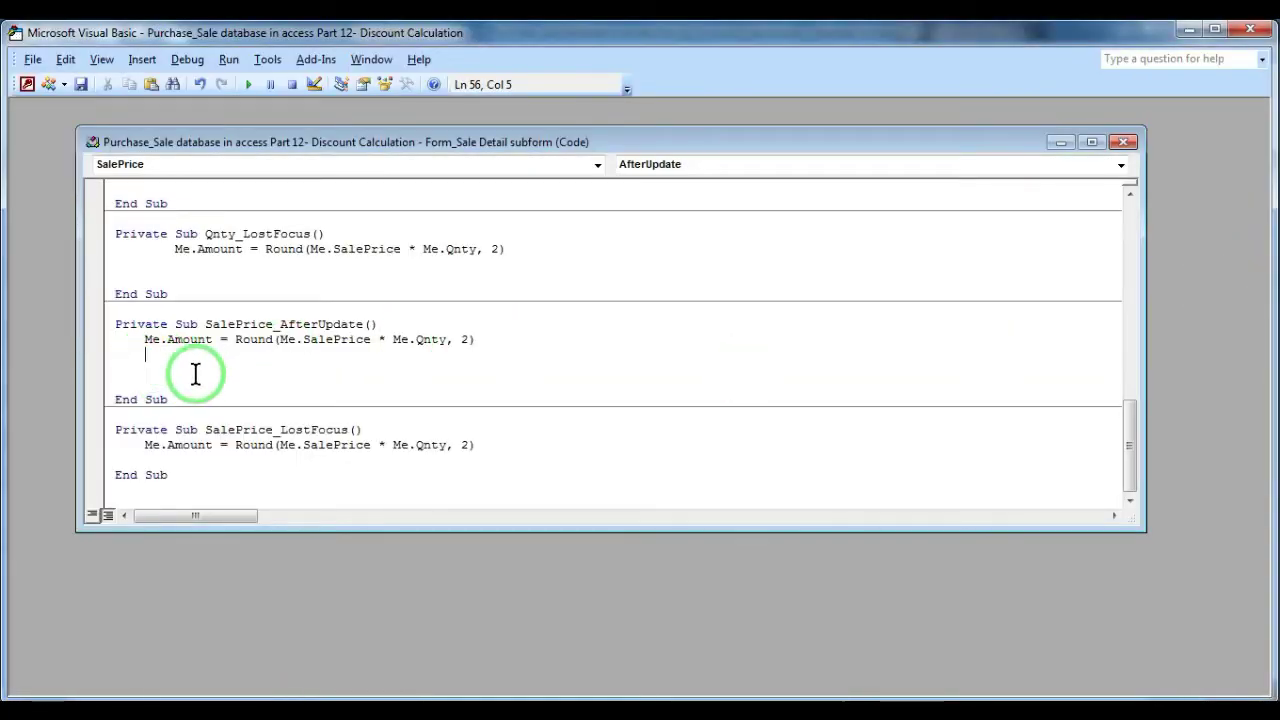
Paste the DiscountAmount and AccessAmount lines into SalePrice_AfterUpdate and SalePrice_LostFocus, then close the code window
{"action": "type", "text": "Me.DiscountAmount = Round((Me.Amount * Me.Discount) / 100, 2)         Me.AccessAmount = (Me.Amount - Me.DiscountAmount)"}
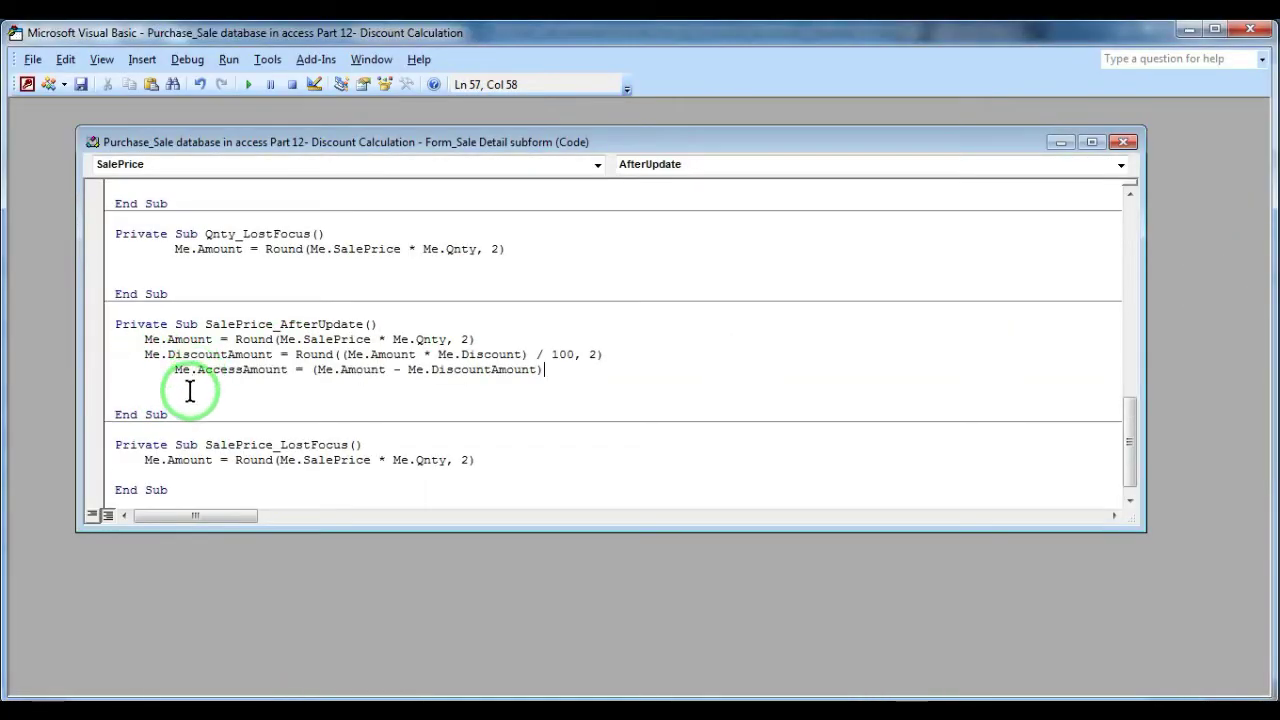
{"action": "left_click_drag", "start_coordinate": [294, 316], "coordinate": [272, 324]}
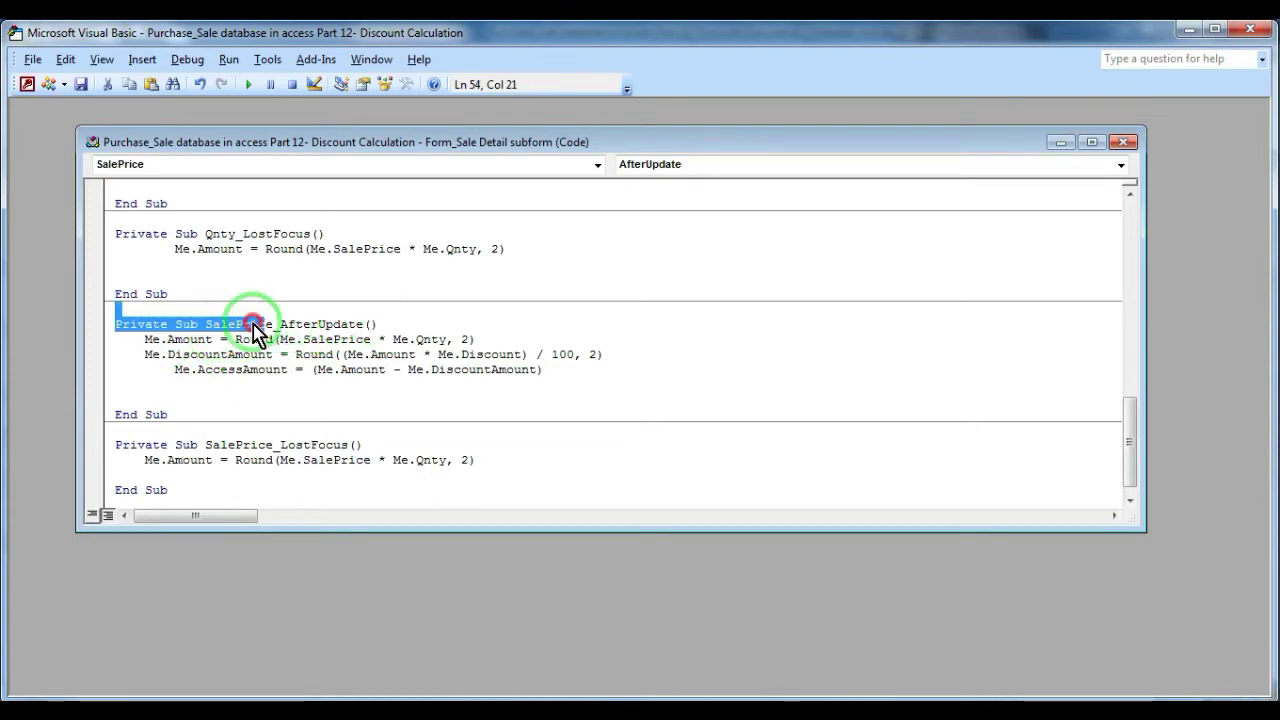
{"action": "left_click_drag", "start_coordinate": [377, 324], "coordinate": [230, 322]}
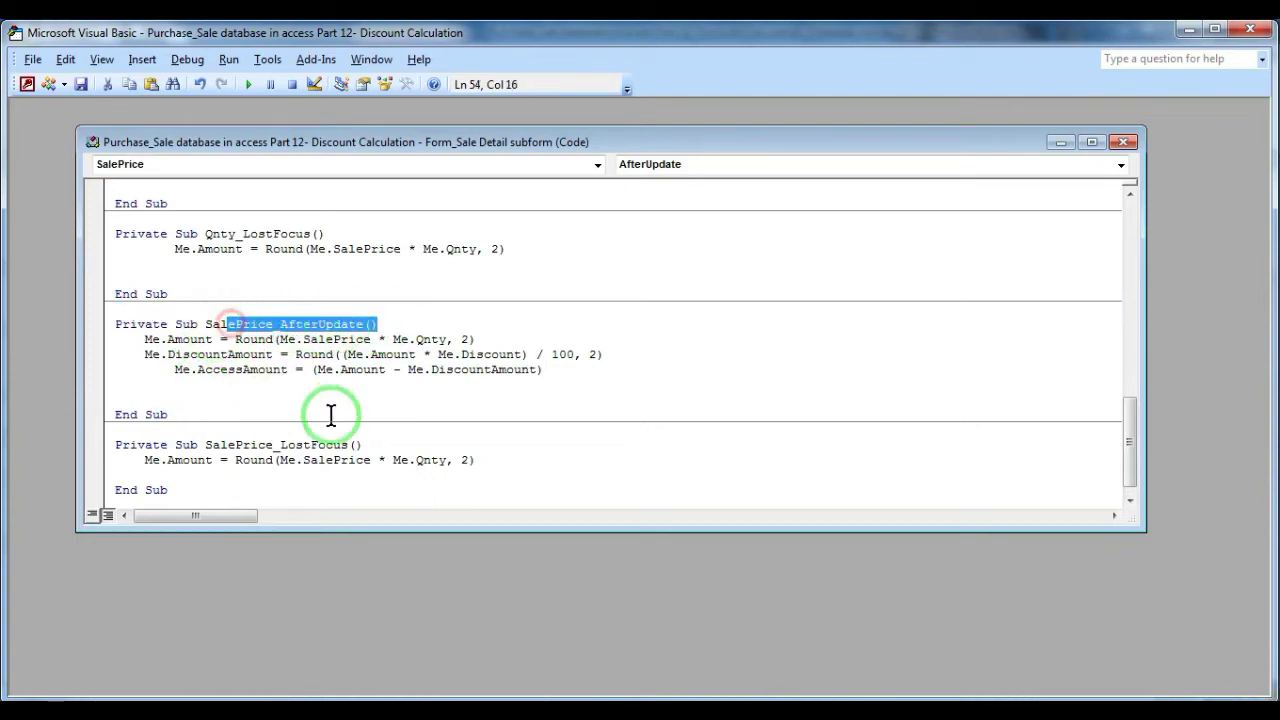
{"action": "left_click_drag", "start_coordinate": [362, 444], "coordinate": [205, 442]}
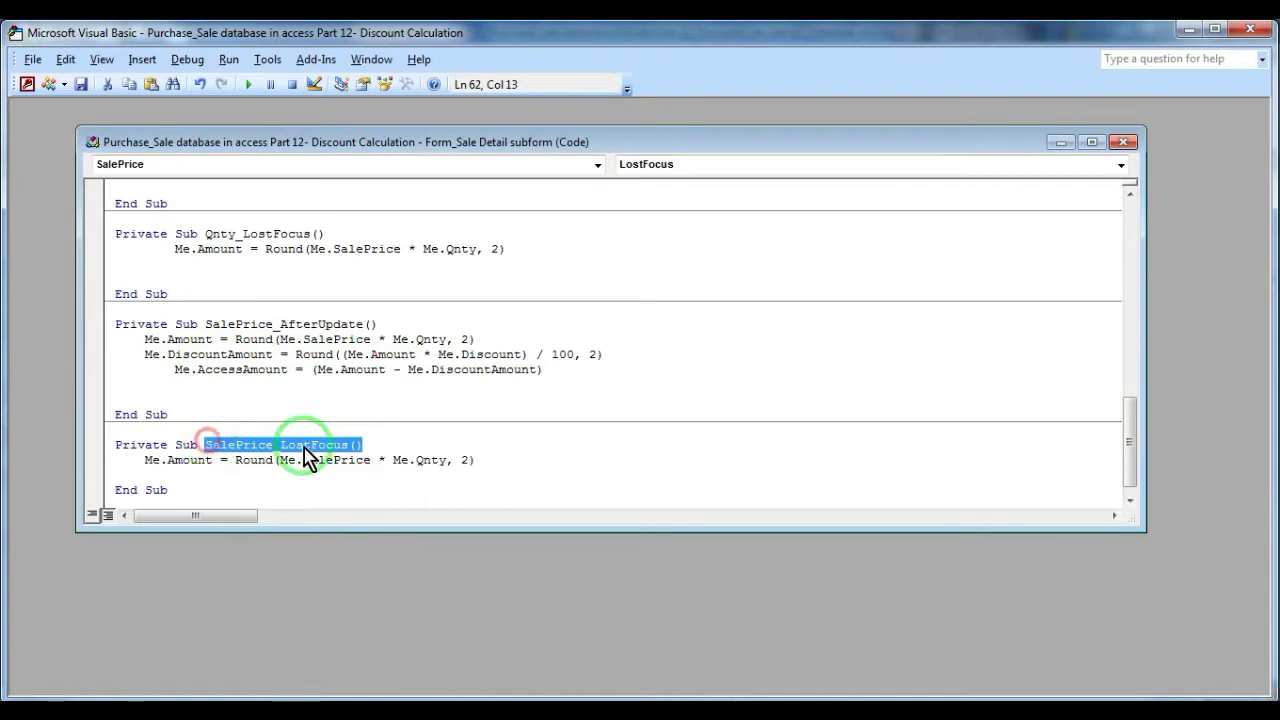
{"action": "left_click", "coordinate": [484, 459]}
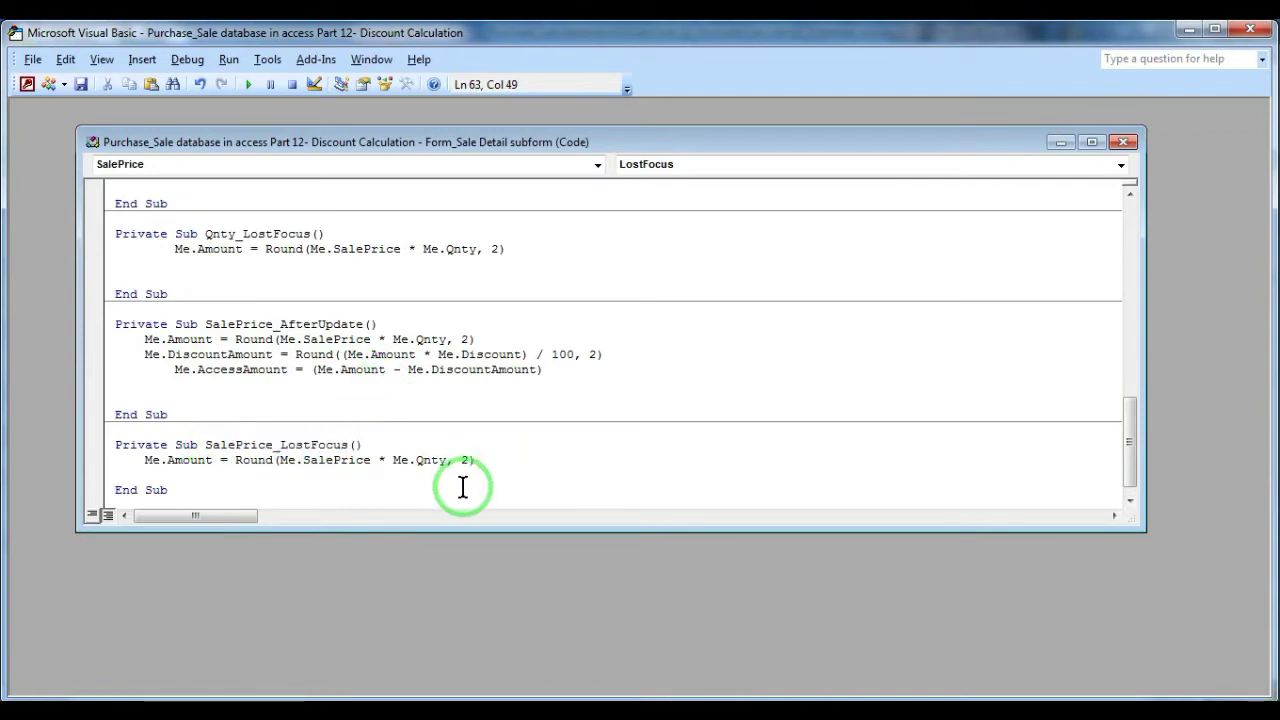
{"action": "type", "text": "Me.DiscountAmount = Round((Me.Amount * Me.Discount) / 100, 2)         Me.AccessAmount = (Me.Amount - Me.DiscountAmount)"}
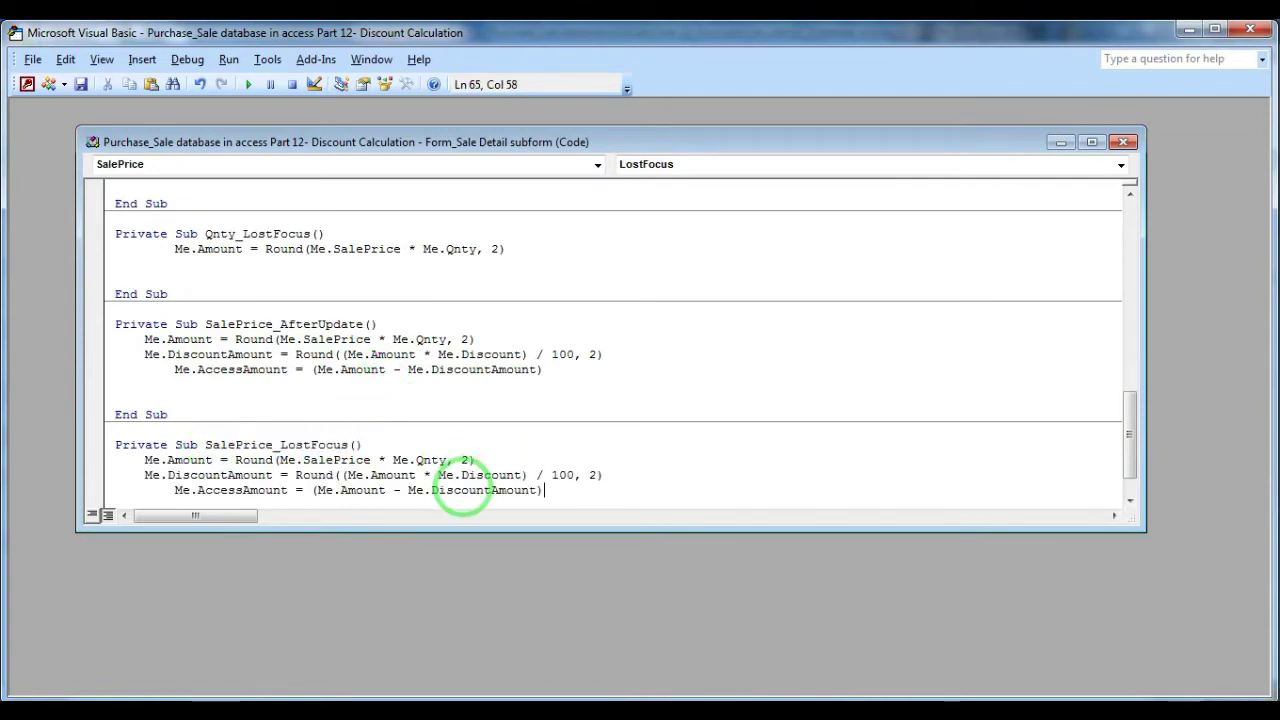
{"action": "scroll", "coordinate": [504, 425], "scroll_direction": "down", "scroll_amount": 1}
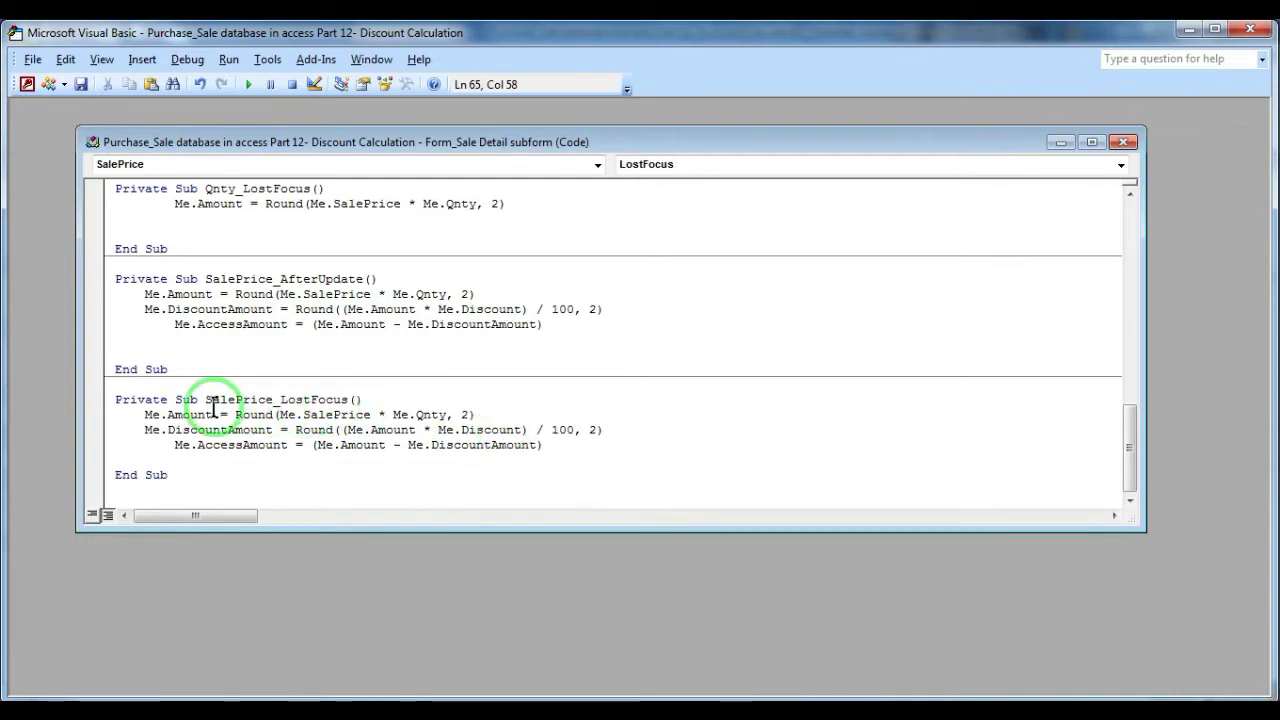
{"action": "left_click_drag", "start_coordinate": [205, 399], "coordinate": [279, 398]}
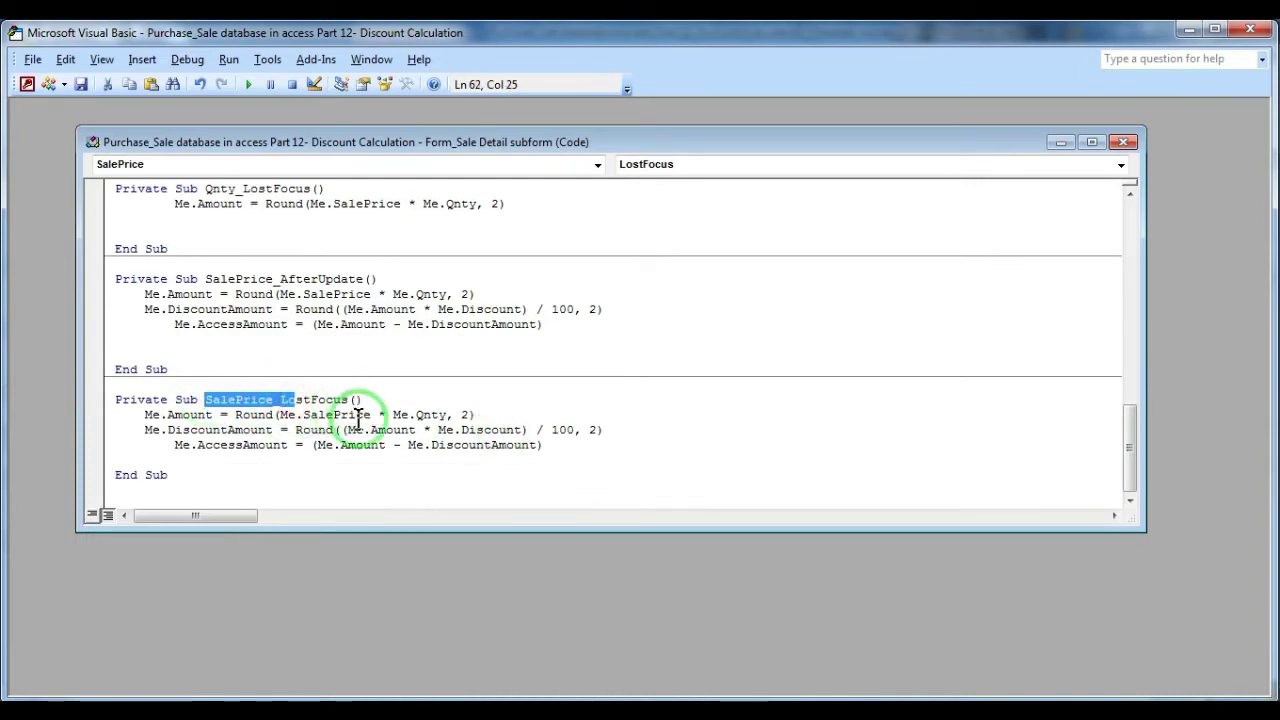
{"action": "left_click", "coordinate": [1124, 146]}
Return to form design and open the Qnty text box's After Update event code
{"action": "left_click", "coordinate": [1252, 32]}
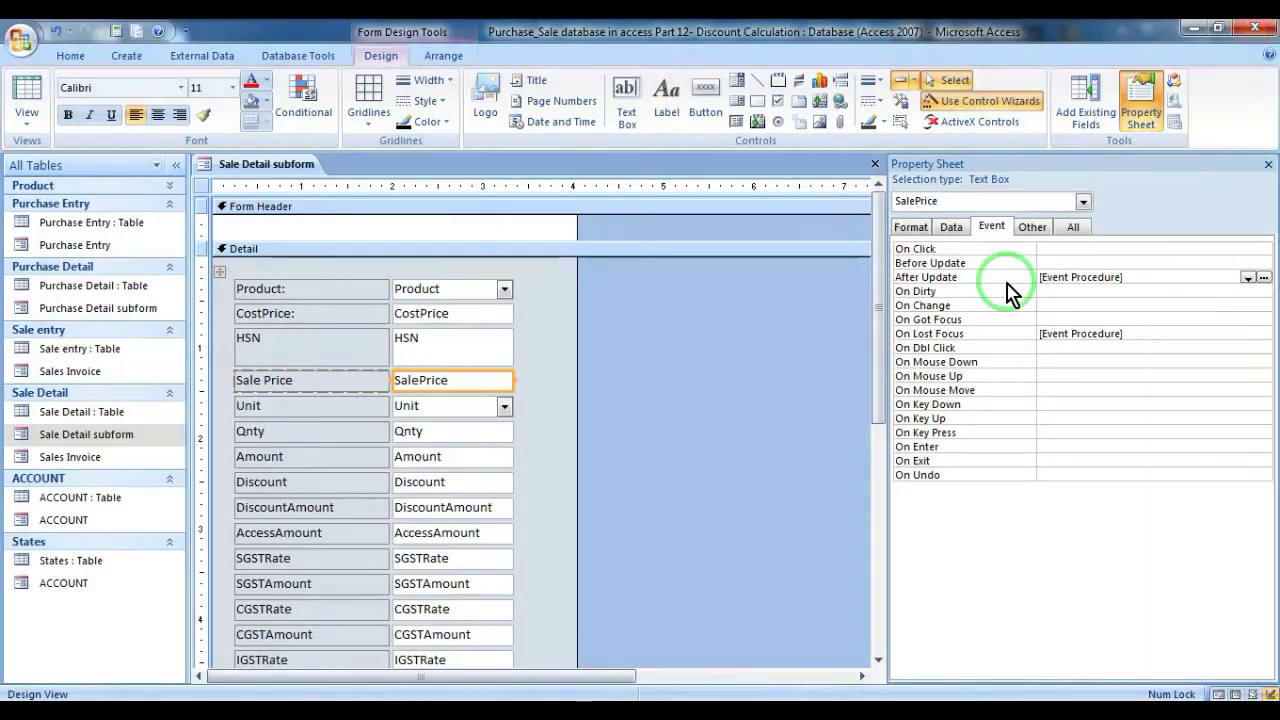
{"action": "left_click", "coordinate": [433, 431]}
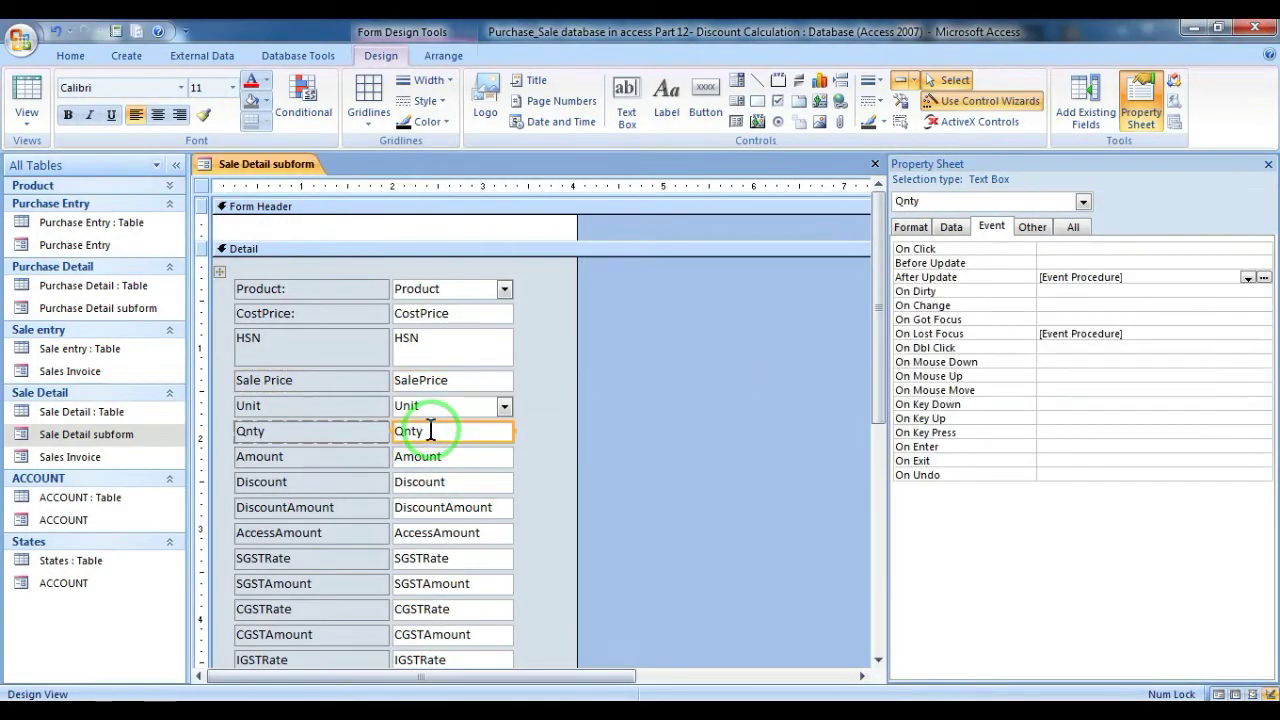
{"action": "left_click", "coordinate": [1263, 279]}
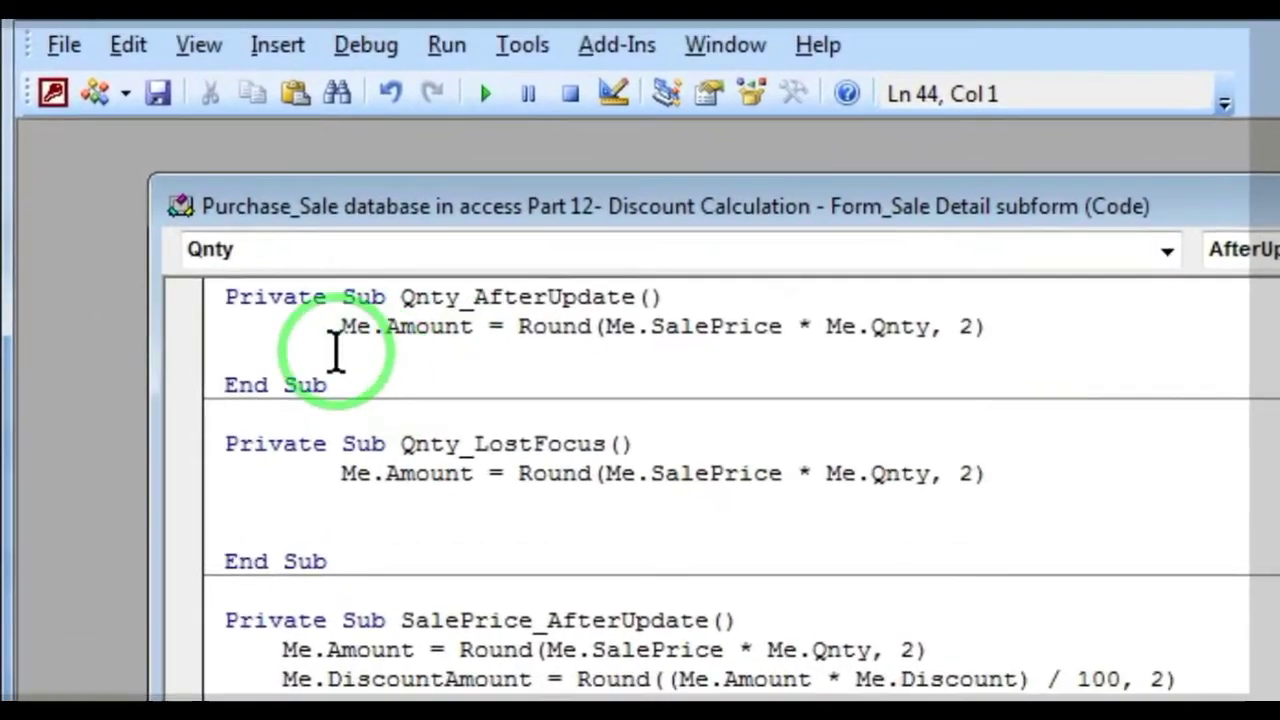
Paste the DiscountAmount and AccessAmount lines into both Qnty_AfterUpdate and Qnty_LostFocus
{"action": "left_click", "coordinate": [343, 356]}
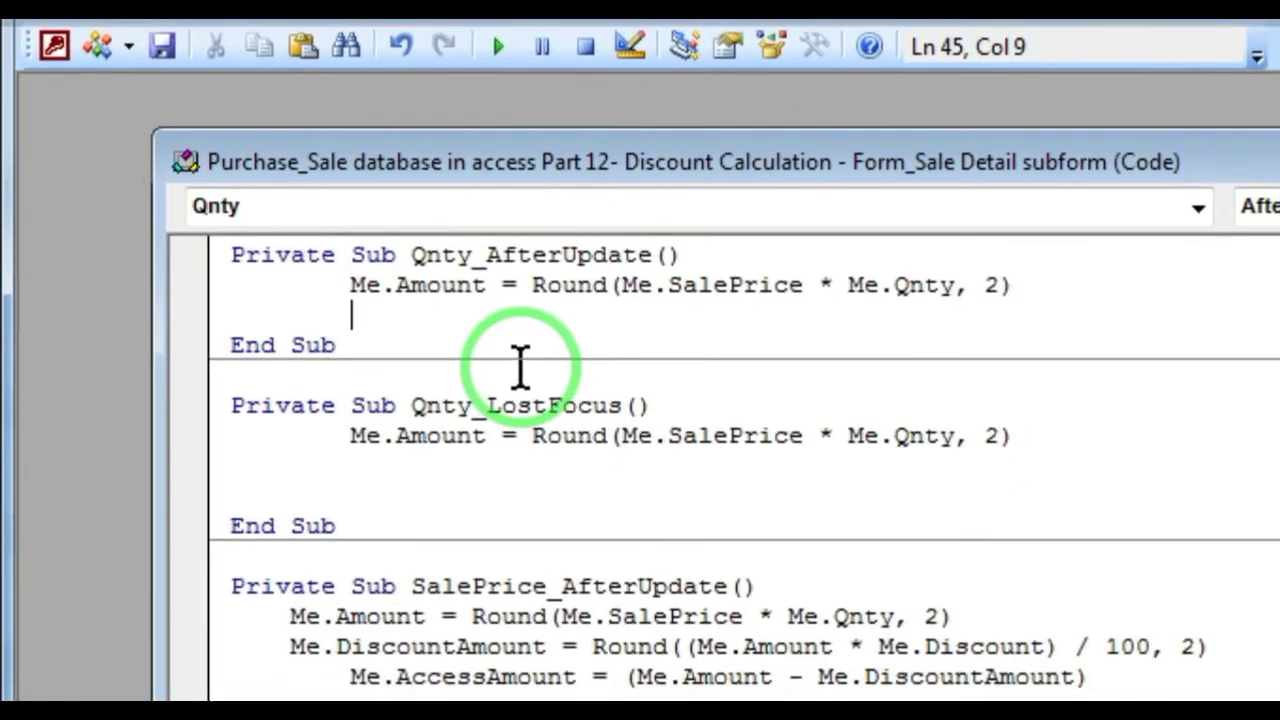
{"action": "type", "text": "Me.DiscountAmount = Round((Me.Amount * Me.Discount) / 100, 2)         Me.AccessAmount = (Me.Amount - Me.DiscountAmount)"}
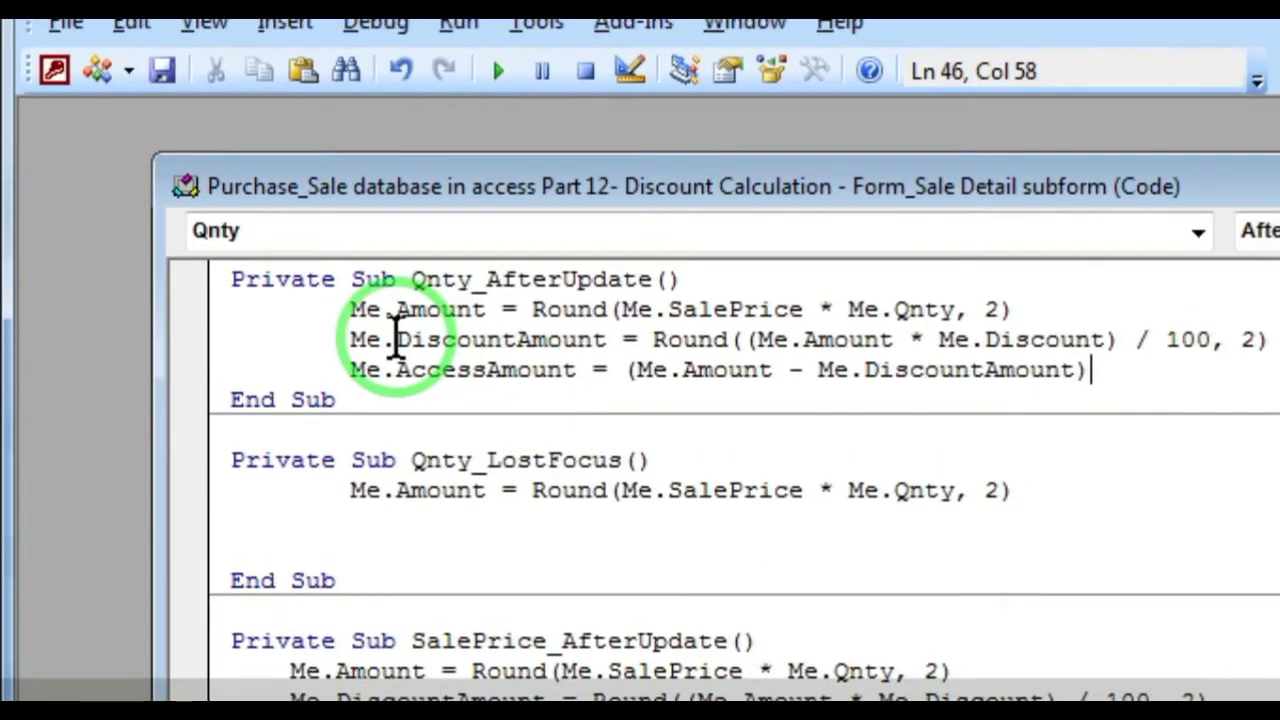
{"action": "left_click_drag", "start_coordinate": [397, 307], "coordinate": [592, 307]}
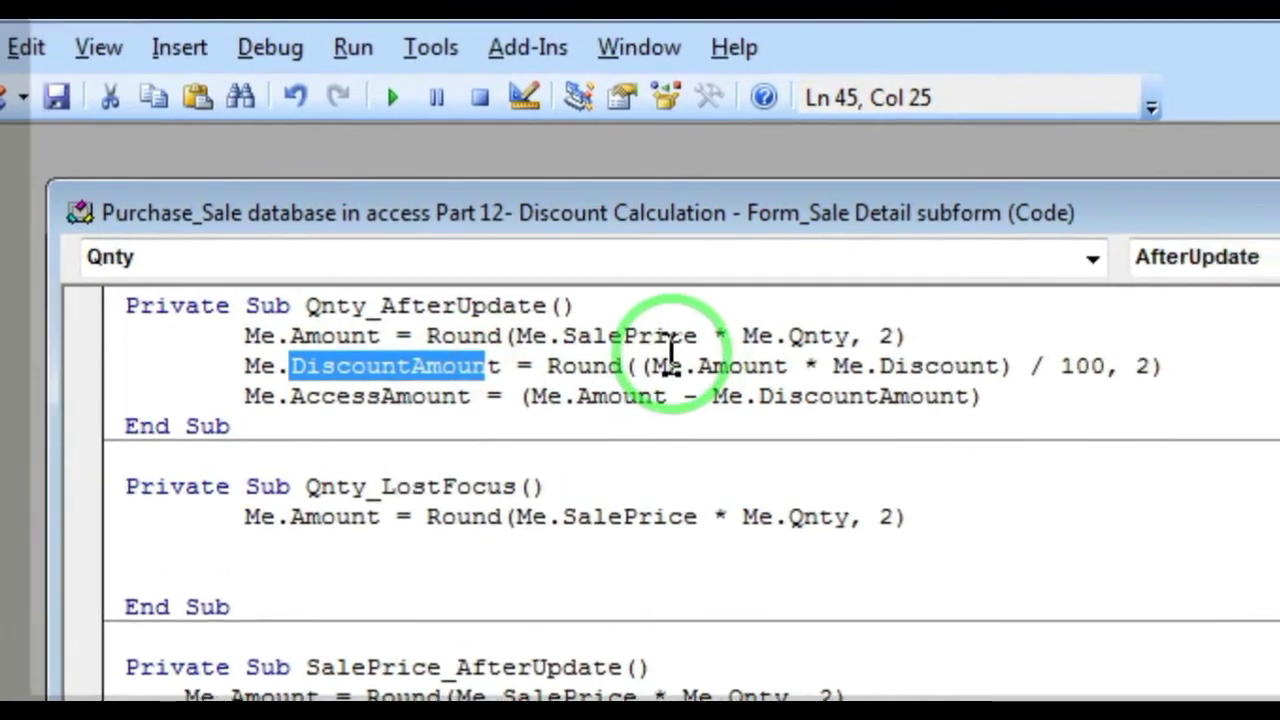
{"action": "left_click", "coordinate": [750, 366]}
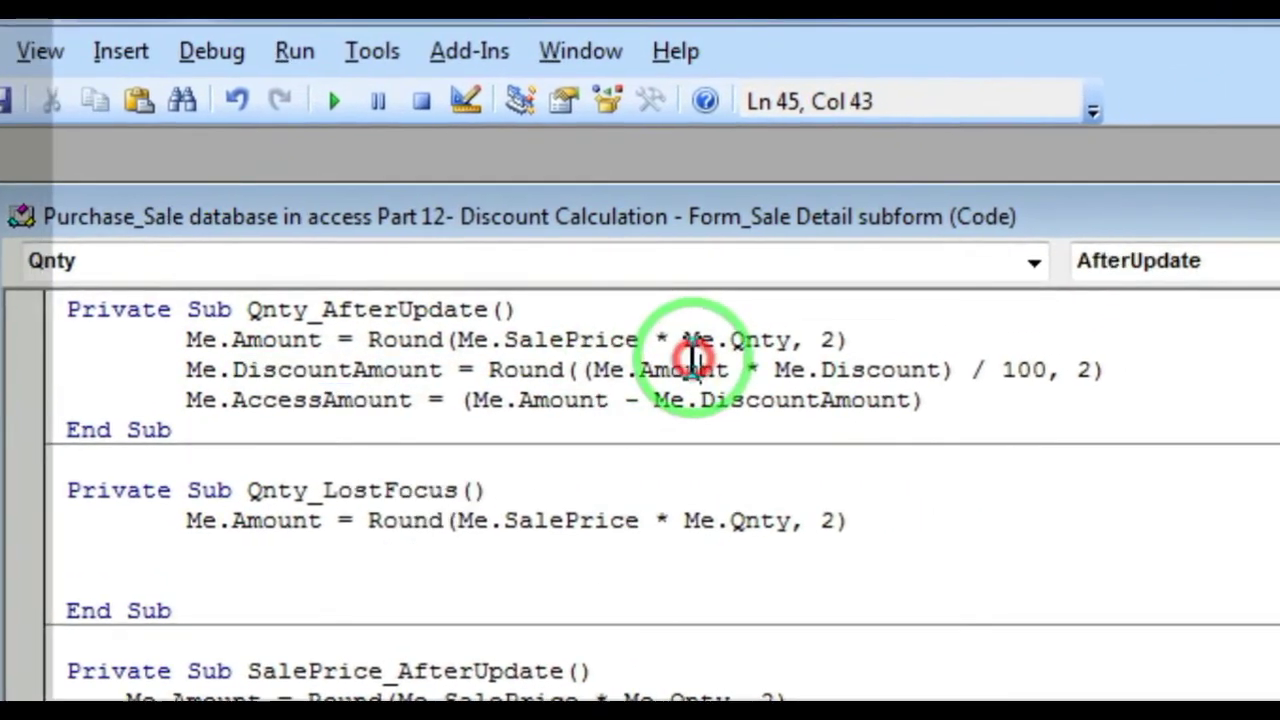
{"action": "left_click_drag", "start_coordinate": [880, 366], "coordinate": [922, 366]}
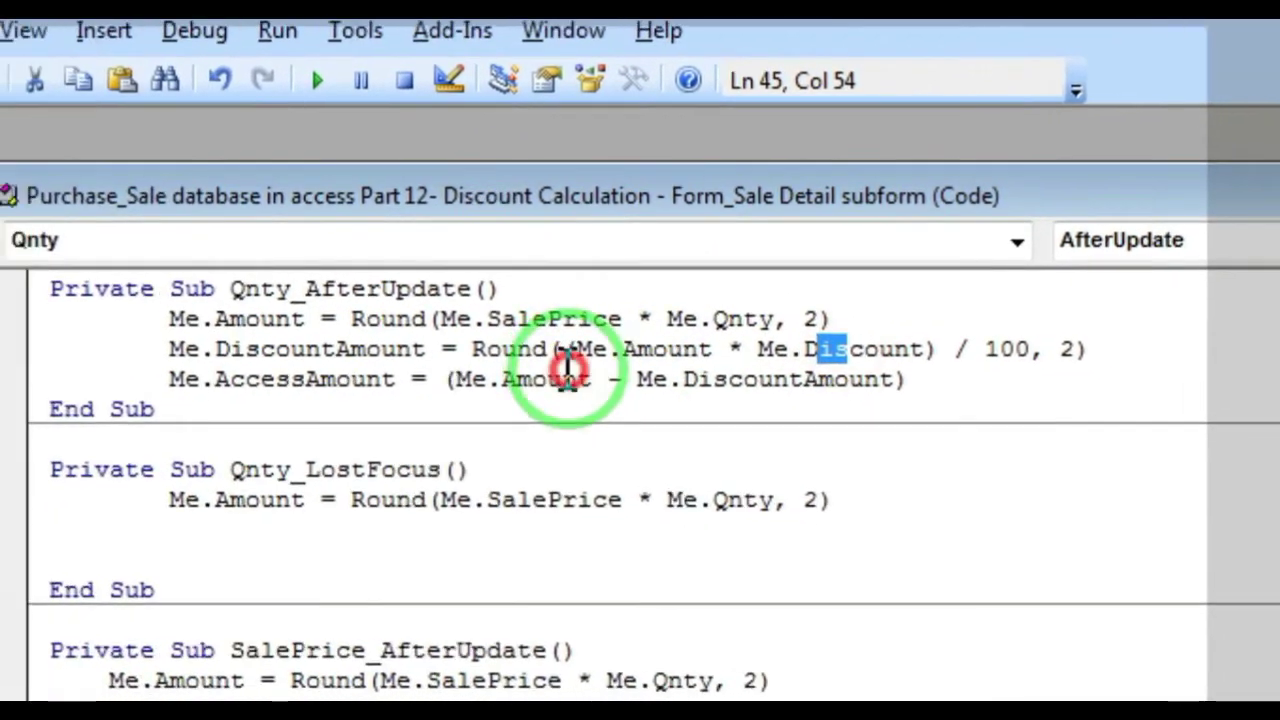
{"action": "left_click_drag", "start_coordinate": [362, 356], "coordinate": [463, 386]}
{"action": "left_click", "coordinate": [683, 372]}
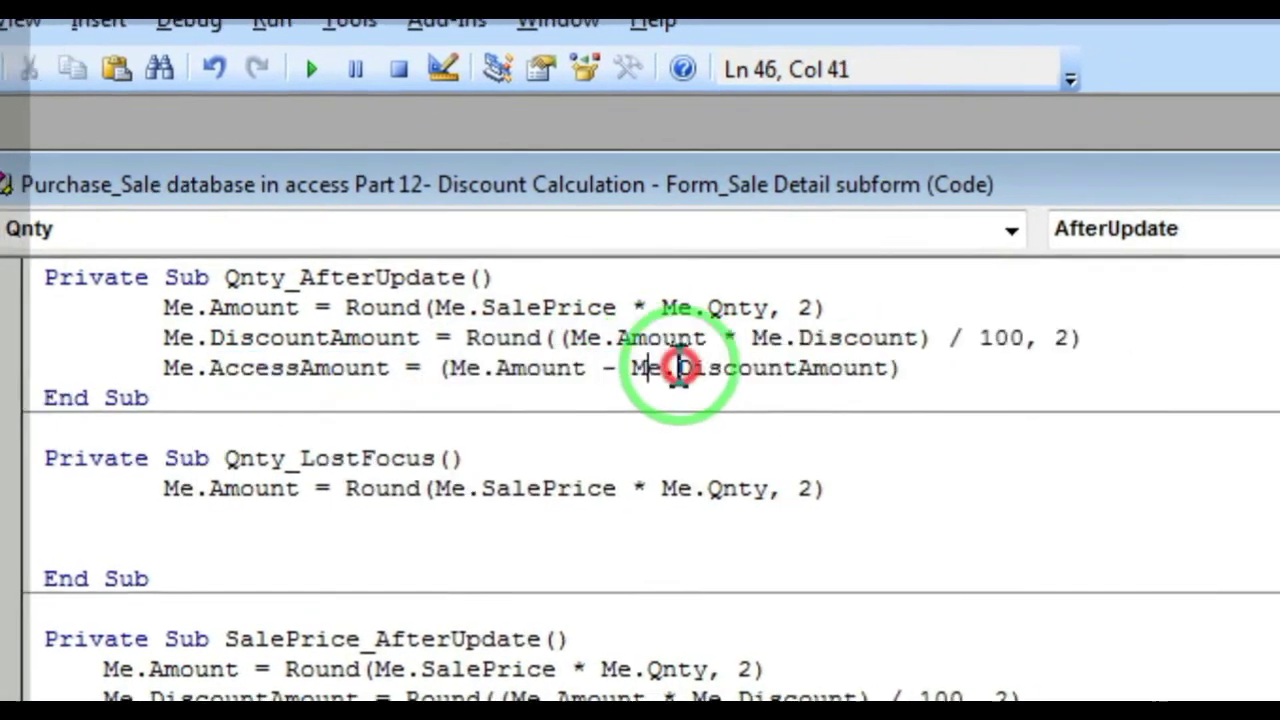
{"action": "left_click_drag", "start_coordinate": [671, 373], "coordinate": [763, 373]}
{"action": "left_click", "coordinate": [699, 404]}
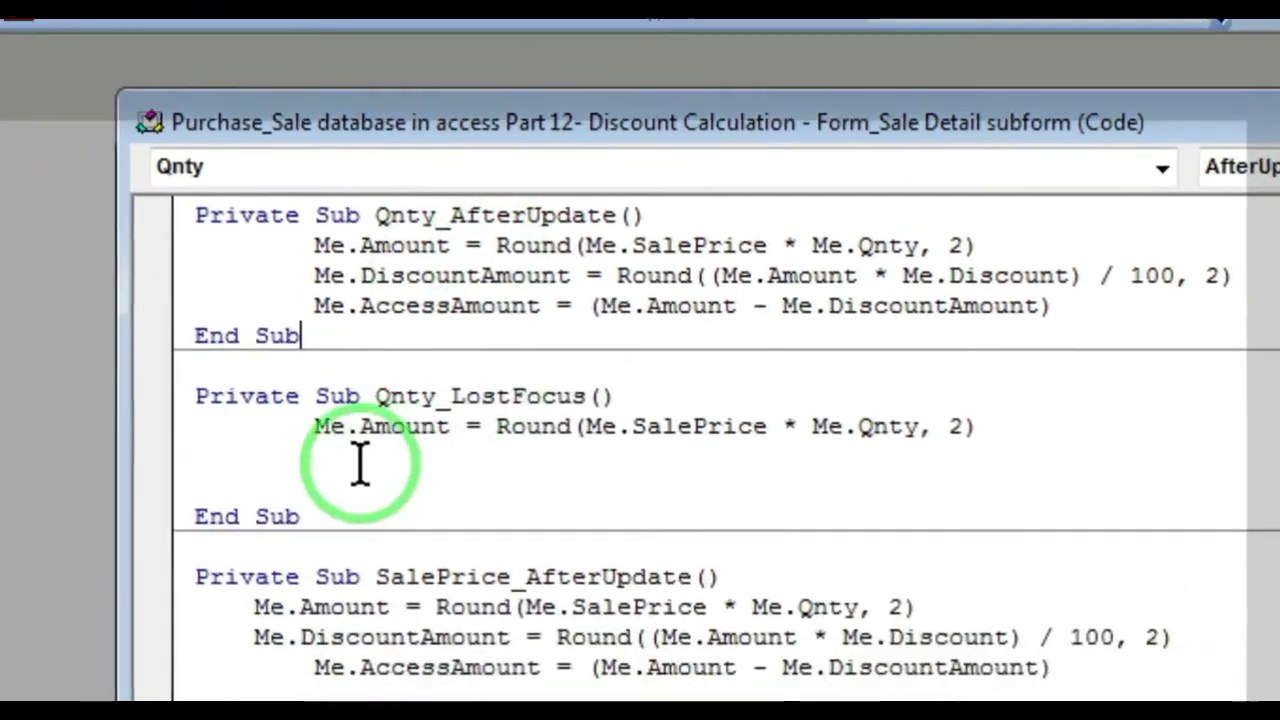
{"action": "left_click", "coordinate": [157, 486]}
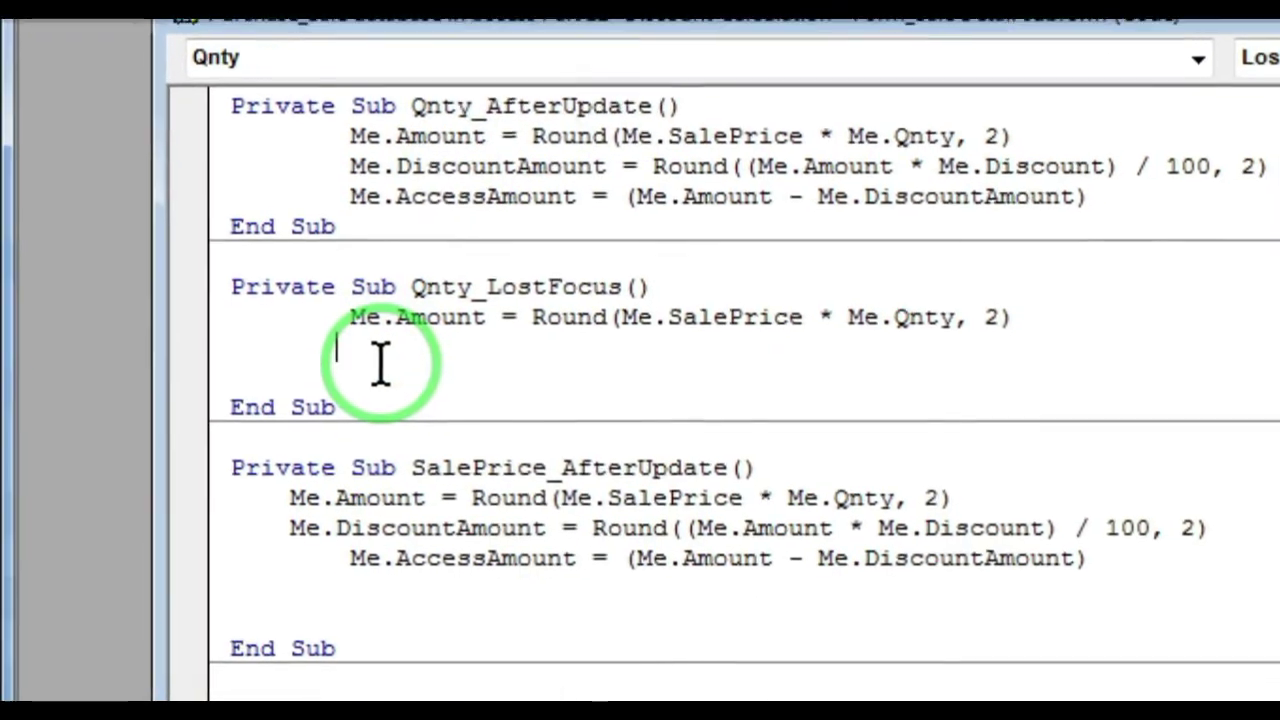
{"action": "type", "text": "Me.DiscountAmount = Round((Me.Amount * Me.Discount) / 100, 2)         Me.AccessAmount = (Me.Amount - Me.DiscountAmount)"}
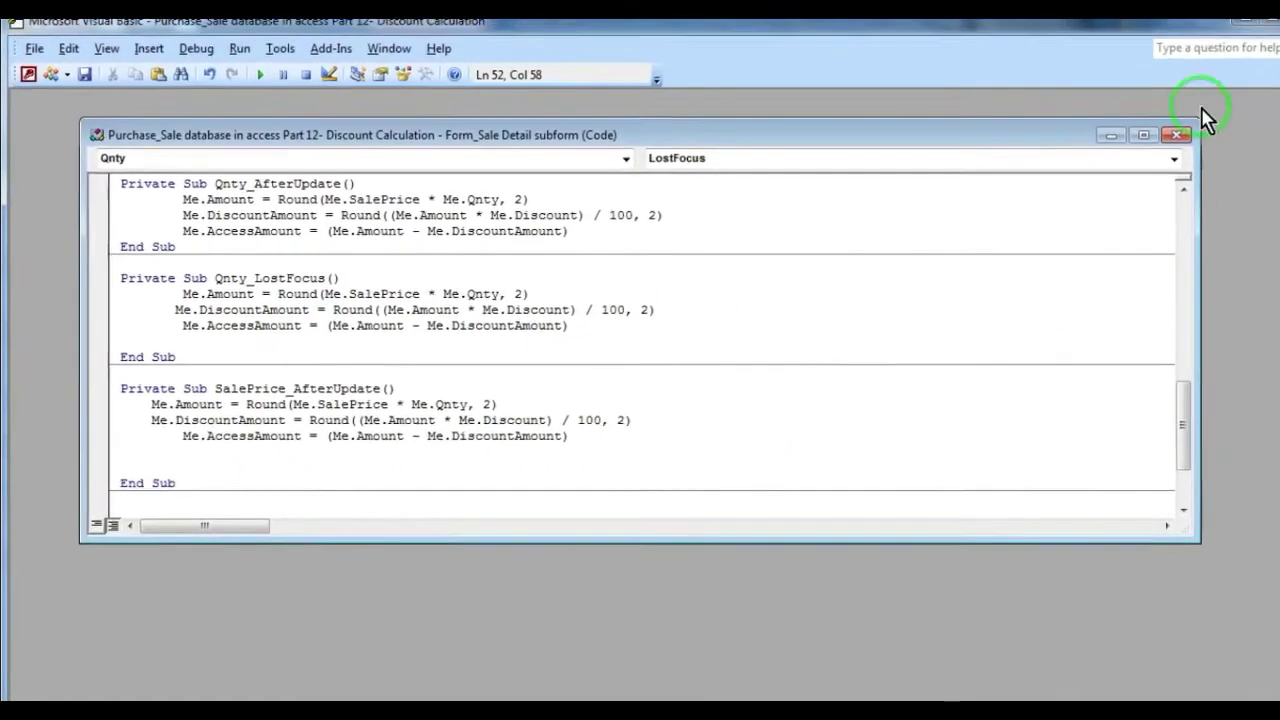
Leave the Qnty code, then set the Discount box's On Lost Focus to [Event Procedure]
{"action": "left_click", "coordinate": [1145, 142]}
{"action": "left_click", "coordinate": [1262, 25]}
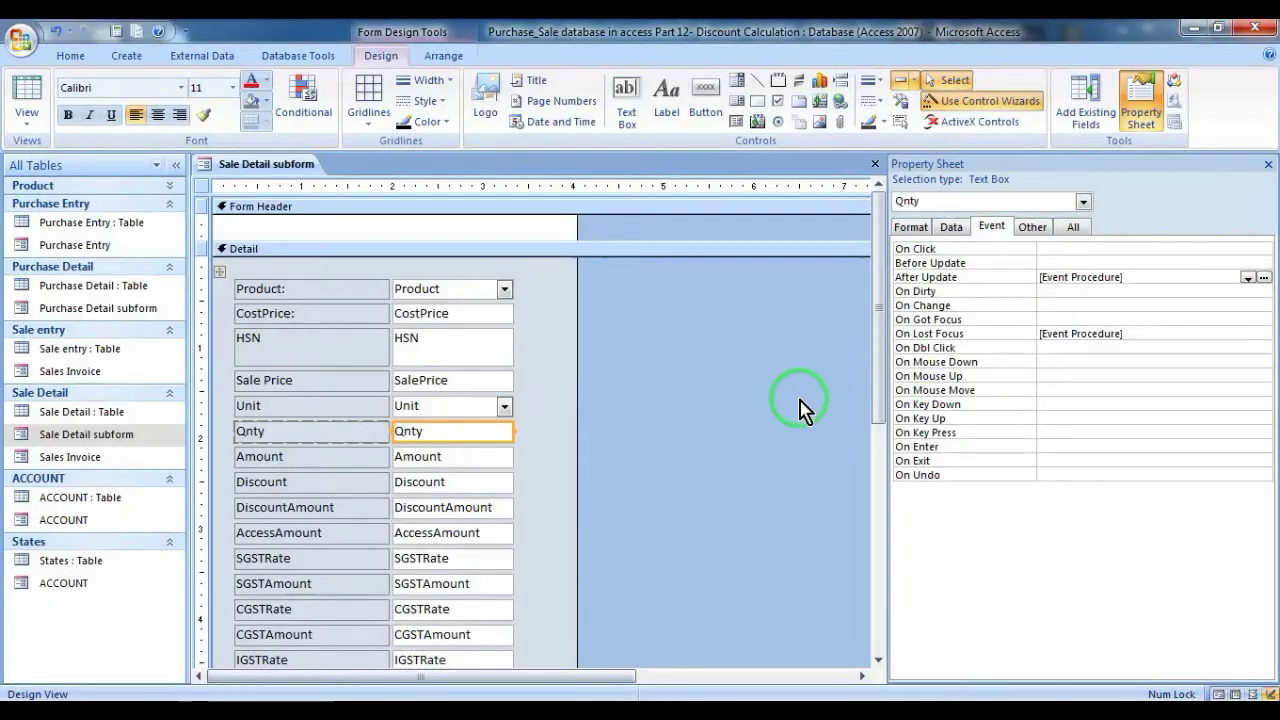
{"action": "left_click", "coordinate": [436, 462]}
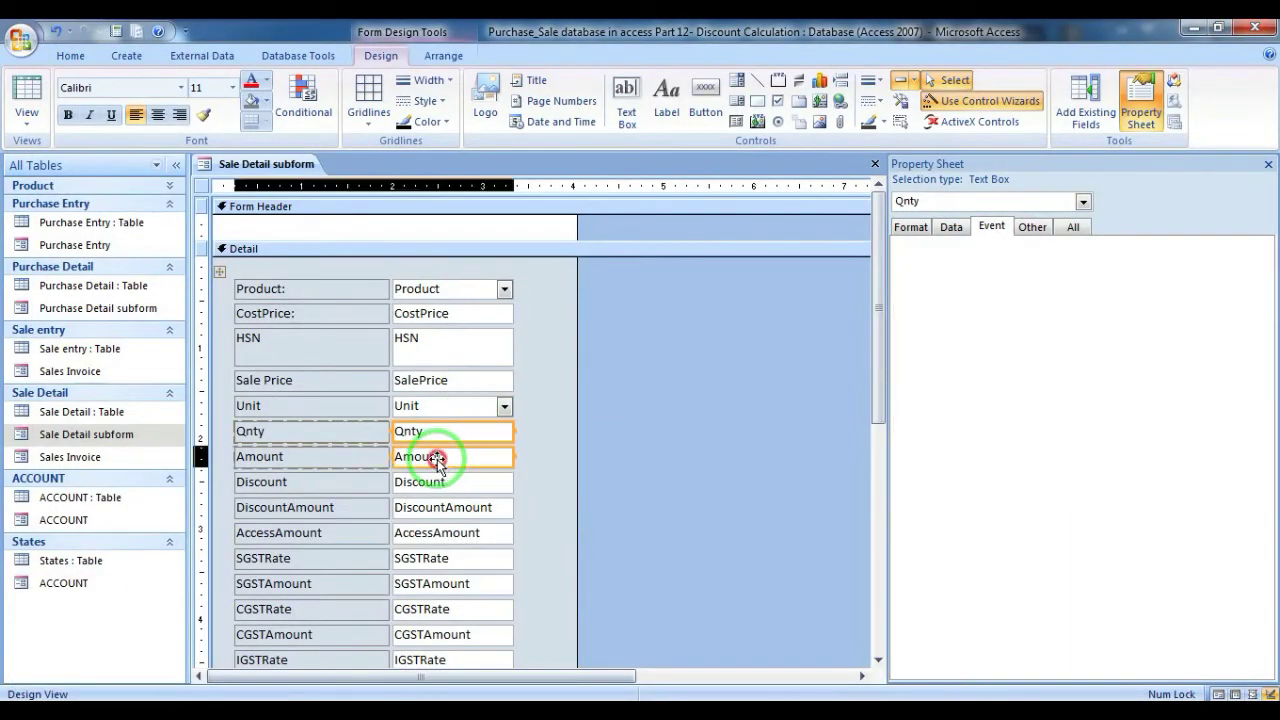
{"action": "left_click", "coordinate": [451, 483]}
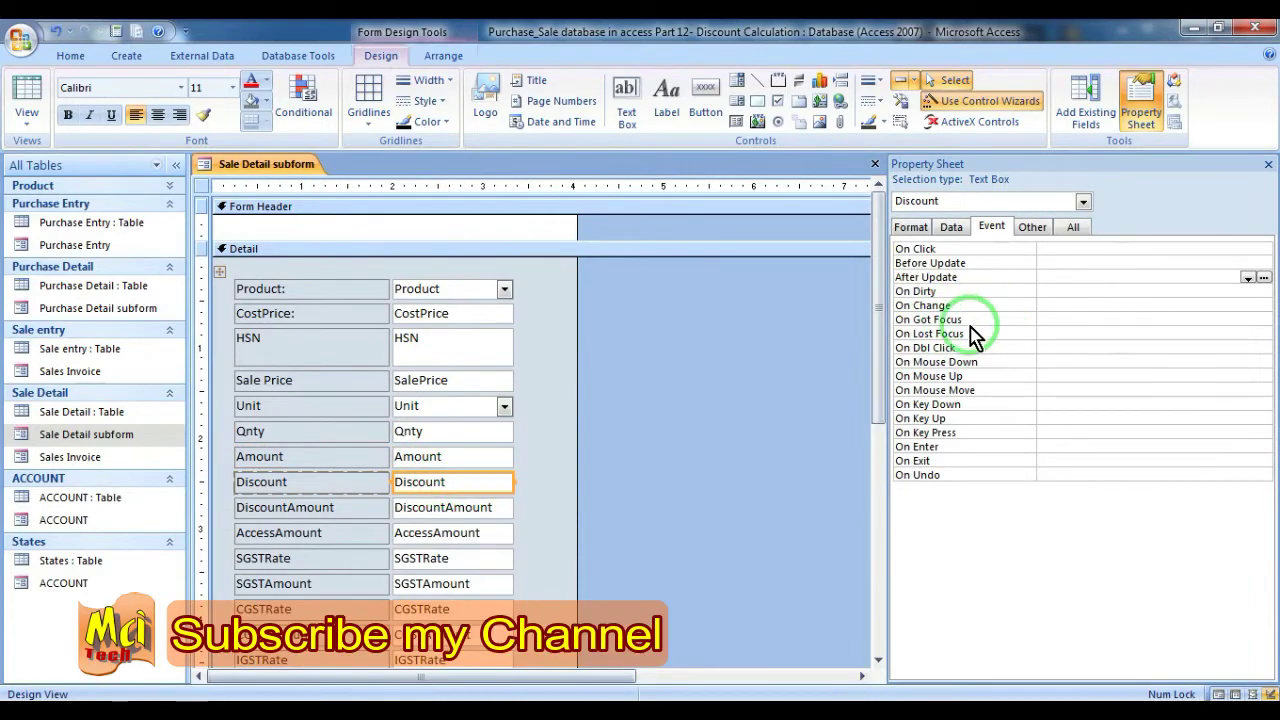
{"action": "left_click", "coordinate": [1040, 333]}
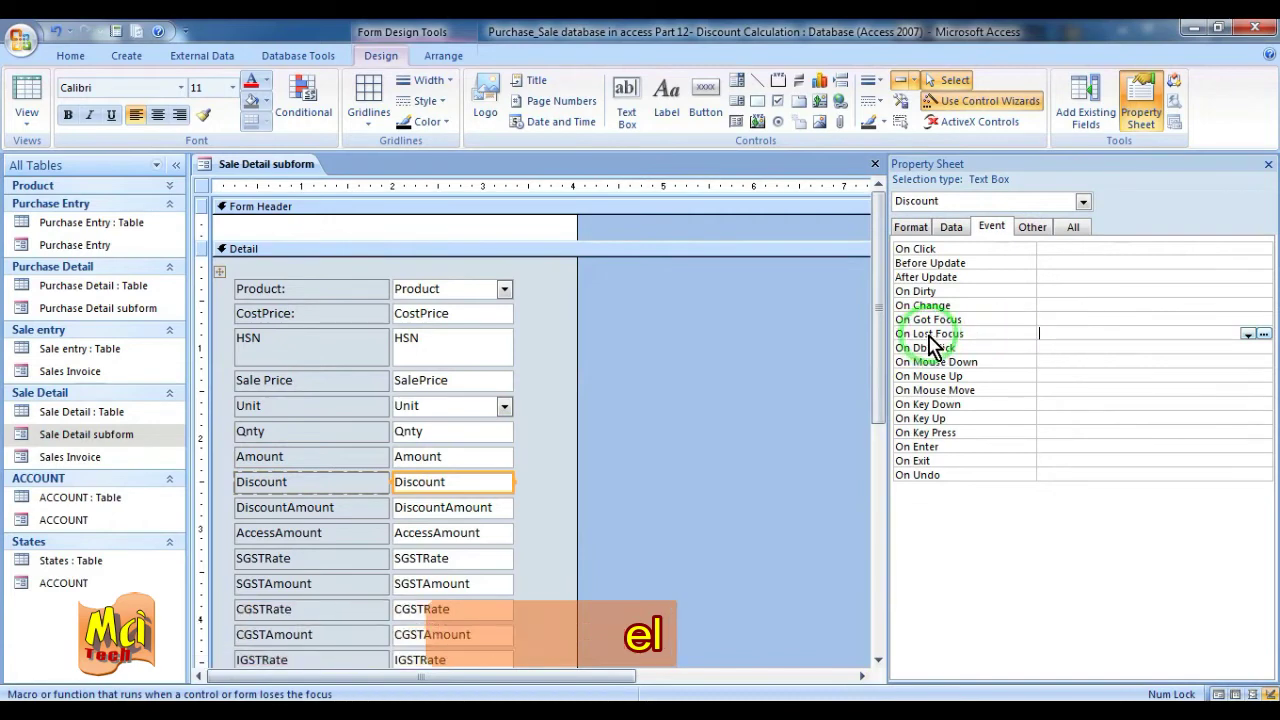
{"action": "left_click", "coordinate": [1248, 335]}
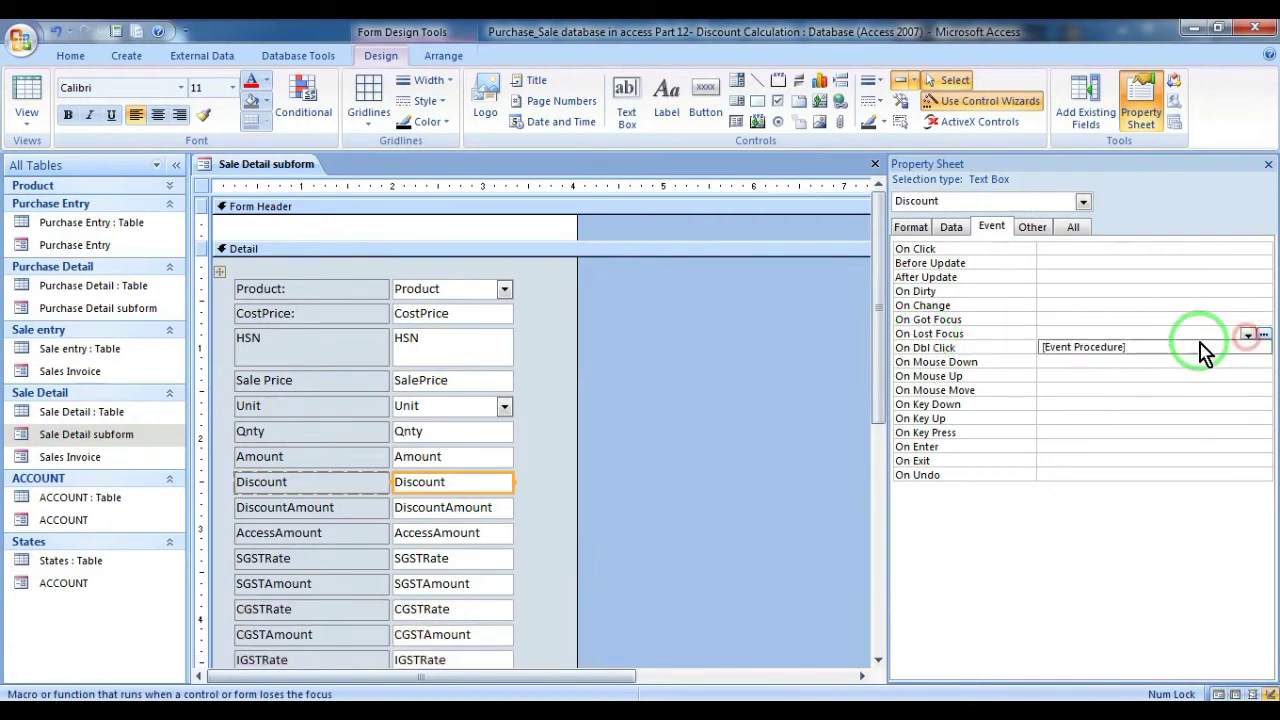
{"action": "left_click", "coordinate": [1090, 349]}
{"action": "left_click", "coordinate": [1263, 334]}
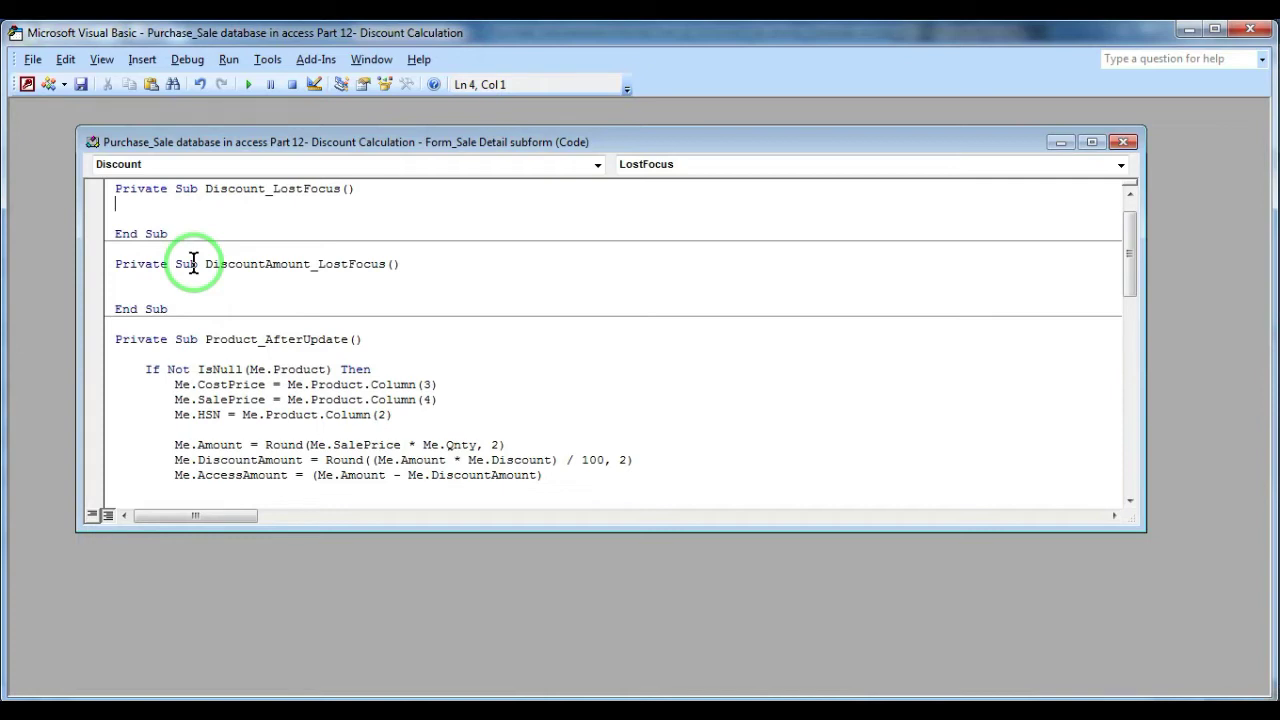
Copy Product_AfterUpdate's three calculation lines into Discount_LostFocus and DiscountAmount_LostFocus
{"action": "scroll", "coordinate": [193, 263], "scroll_direction": "down", "scroll_amount": 1}
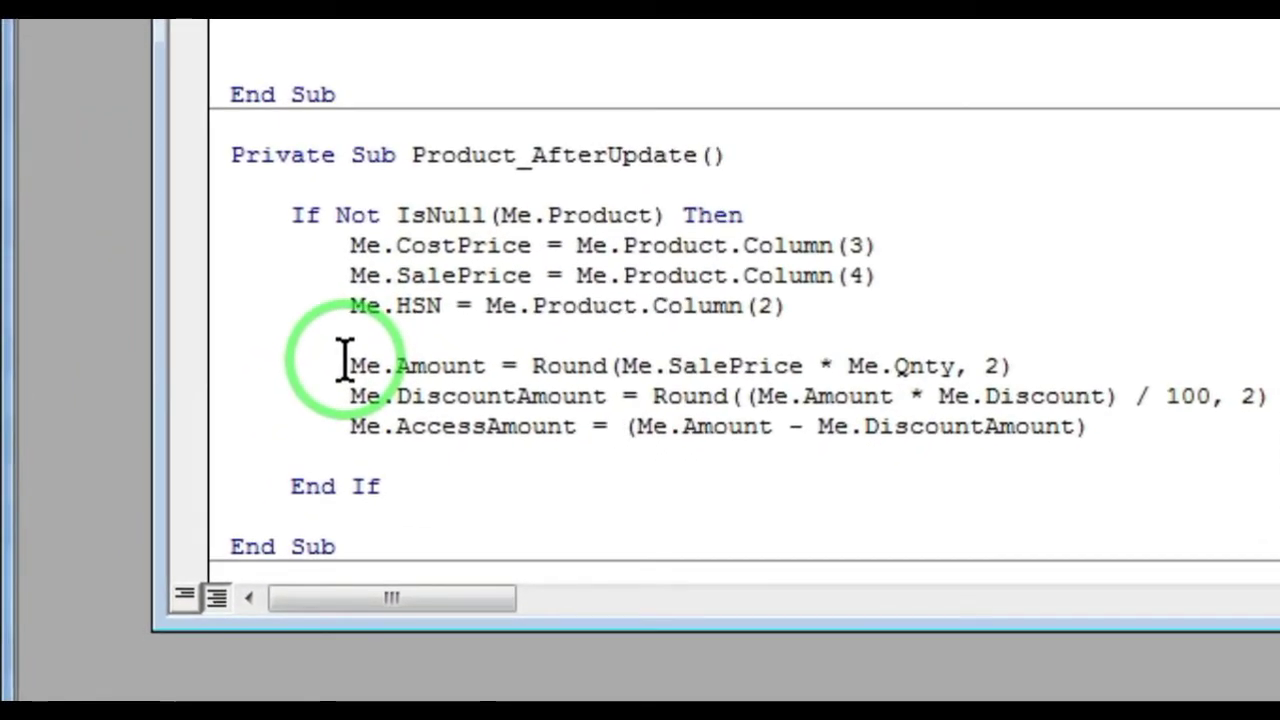
{"action": "left_click_drag", "start_coordinate": [345, 365], "coordinate": [1088, 426]}
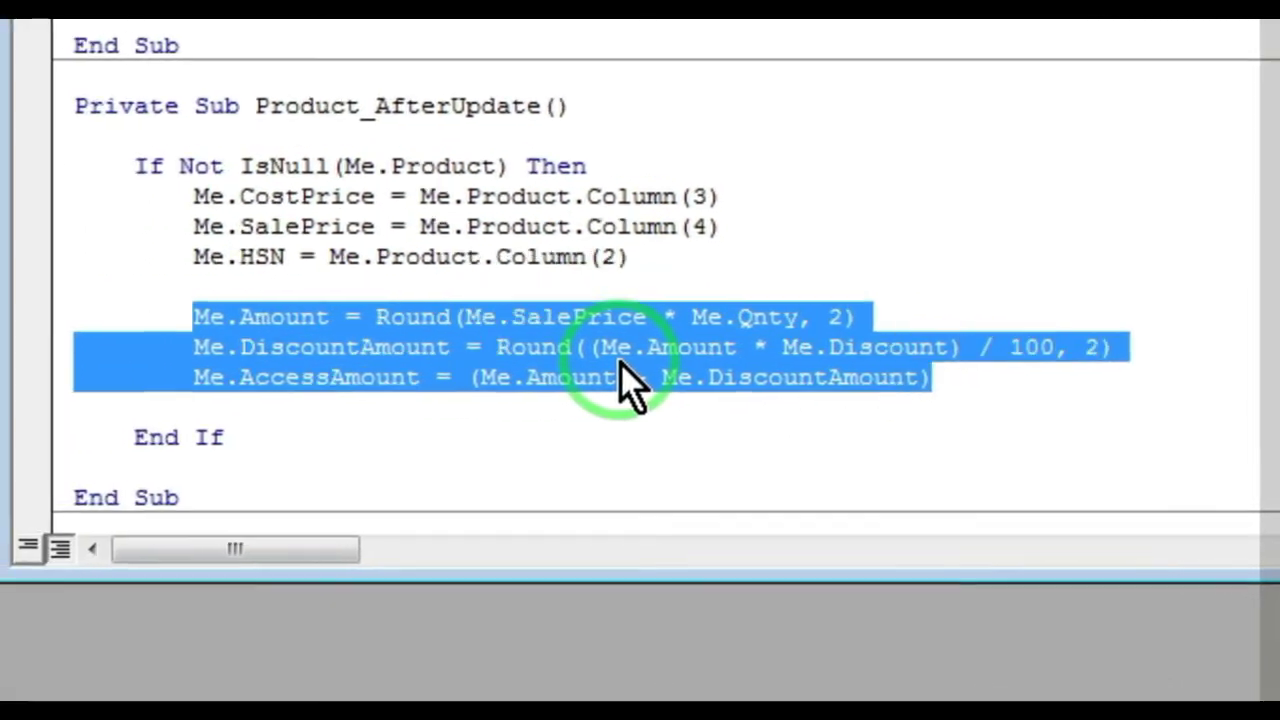
{"action": "scroll", "coordinate": [620, 314], "scroll_direction": "up", "scroll_amount": 3}
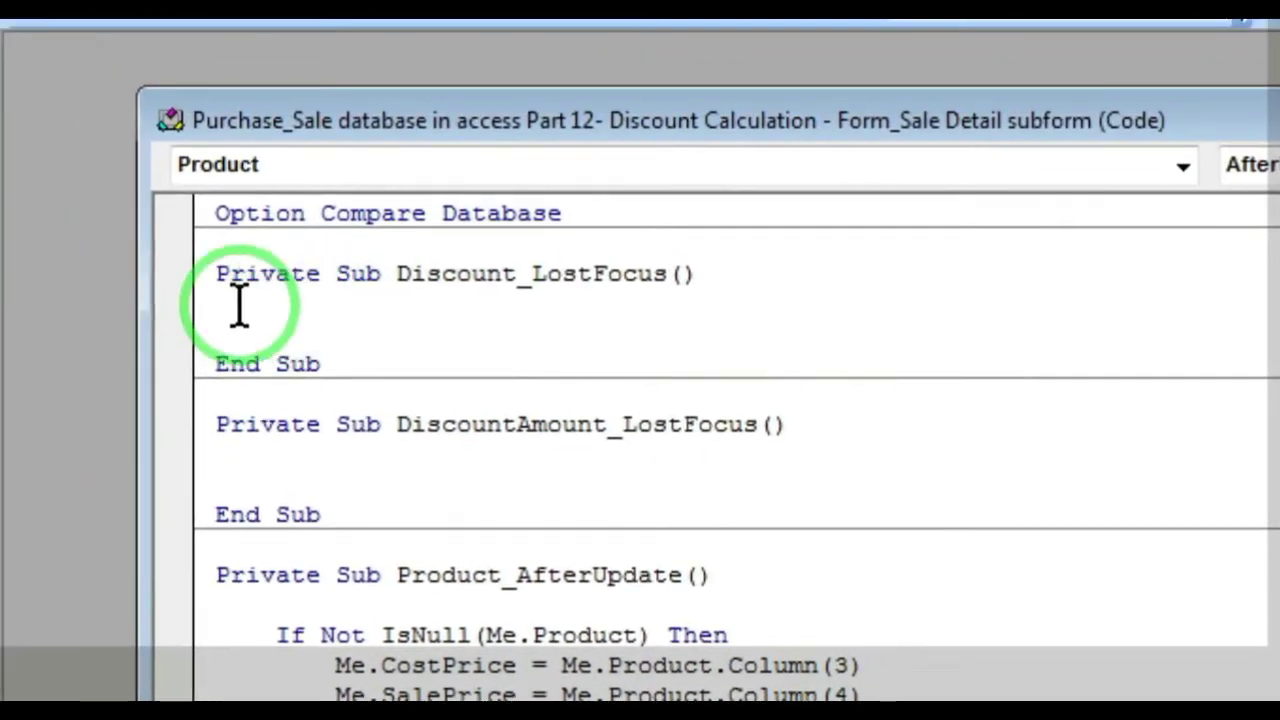
{"action": "left_click", "coordinate": [240, 305]}
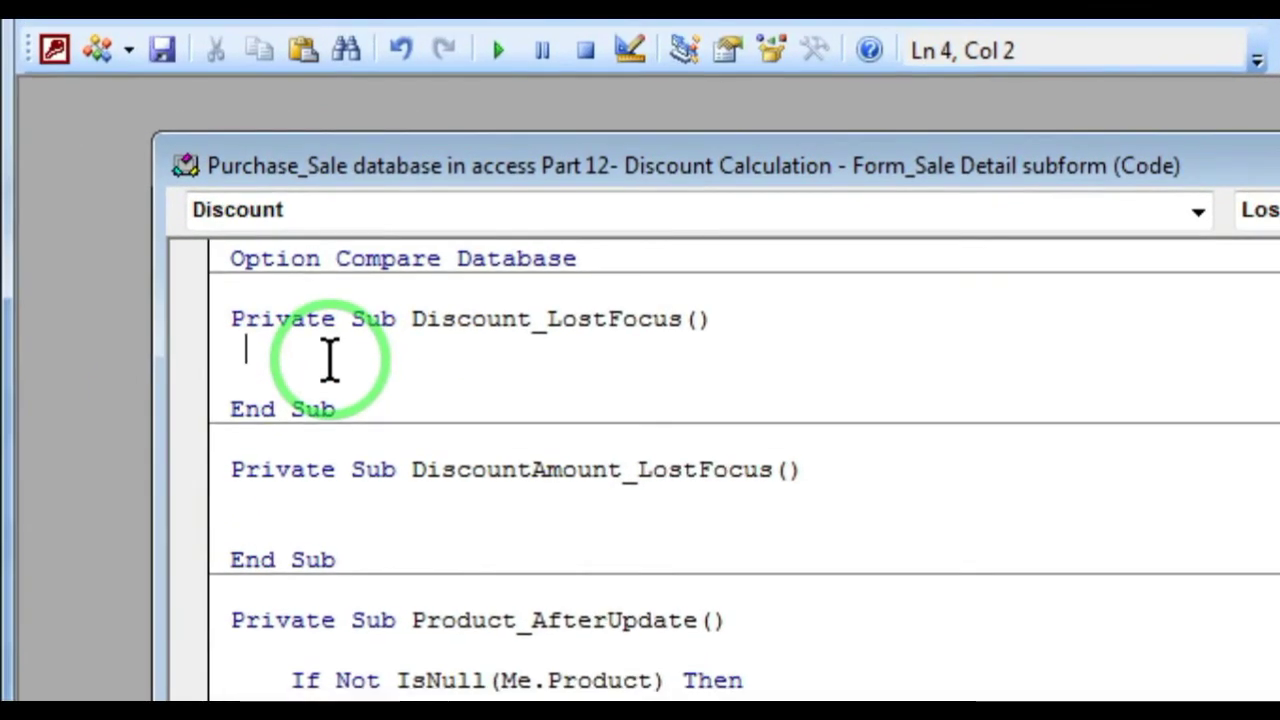
{"action": "type", "text": "Me.Amount = Round(Me.SalePrice * Me.Qnty, 2)         Me.DiscountAmount = Round((Me.Amount * Me.Discount) / 100, 2)         Me.AccessAmount = (Me.Amount - Me.DiscountAmount)"}
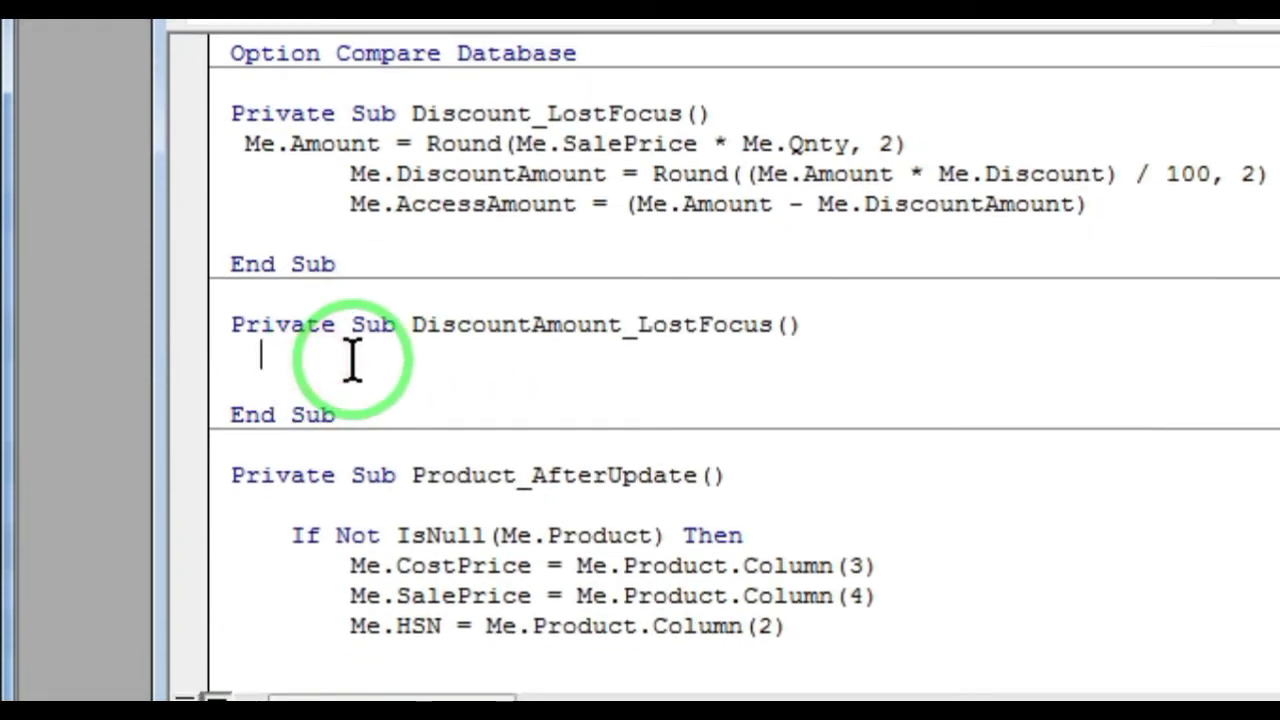
{"action": "type", "text": "Me.Amount = Round(Me.SalePrice * Me.Qnty, 2)         Me.DiscountAmount = Round((Me.Amount * Me.Discount) / 100, 2)         Me.AccessAmount = (Me.Amount - Me.DiscountAmount)"}
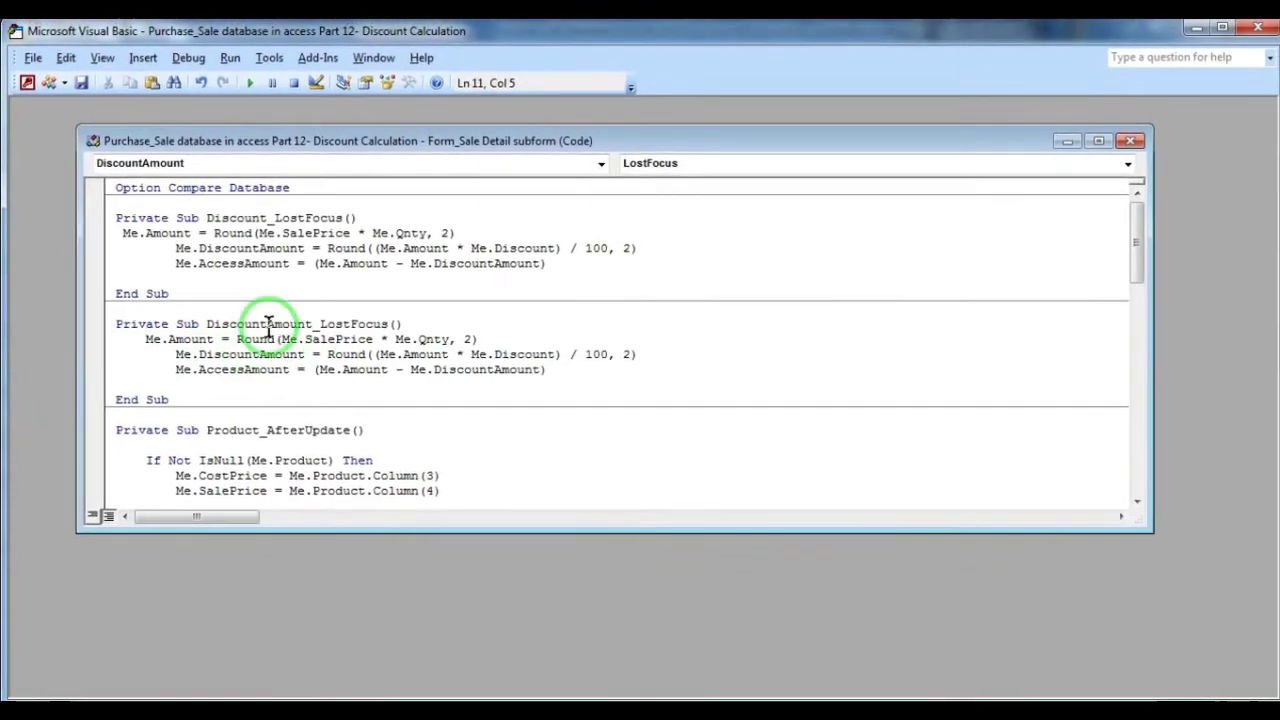
Set the DiscountAmount text box's On Lost Focus to [Event Procedure] and open its code
{"action": "left_click", "coordinate": [1124, 143]}
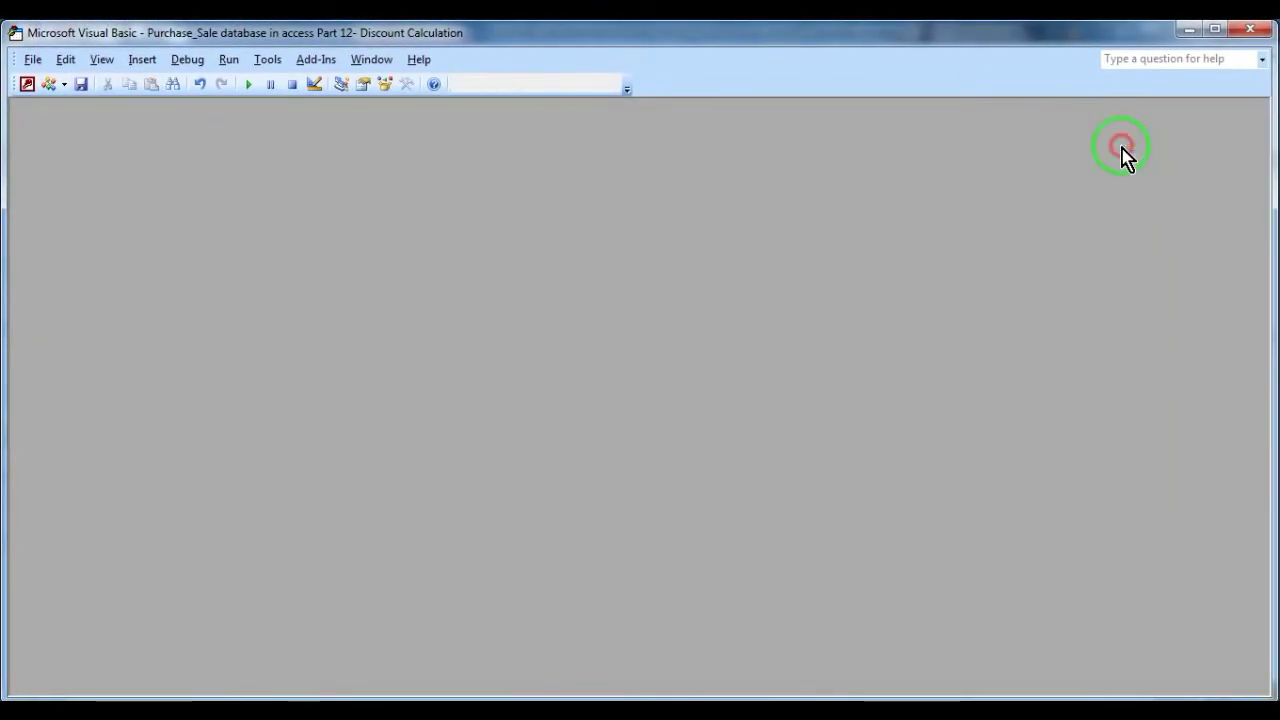
{"action": "left_click", "coordinate": [1247, 40]}
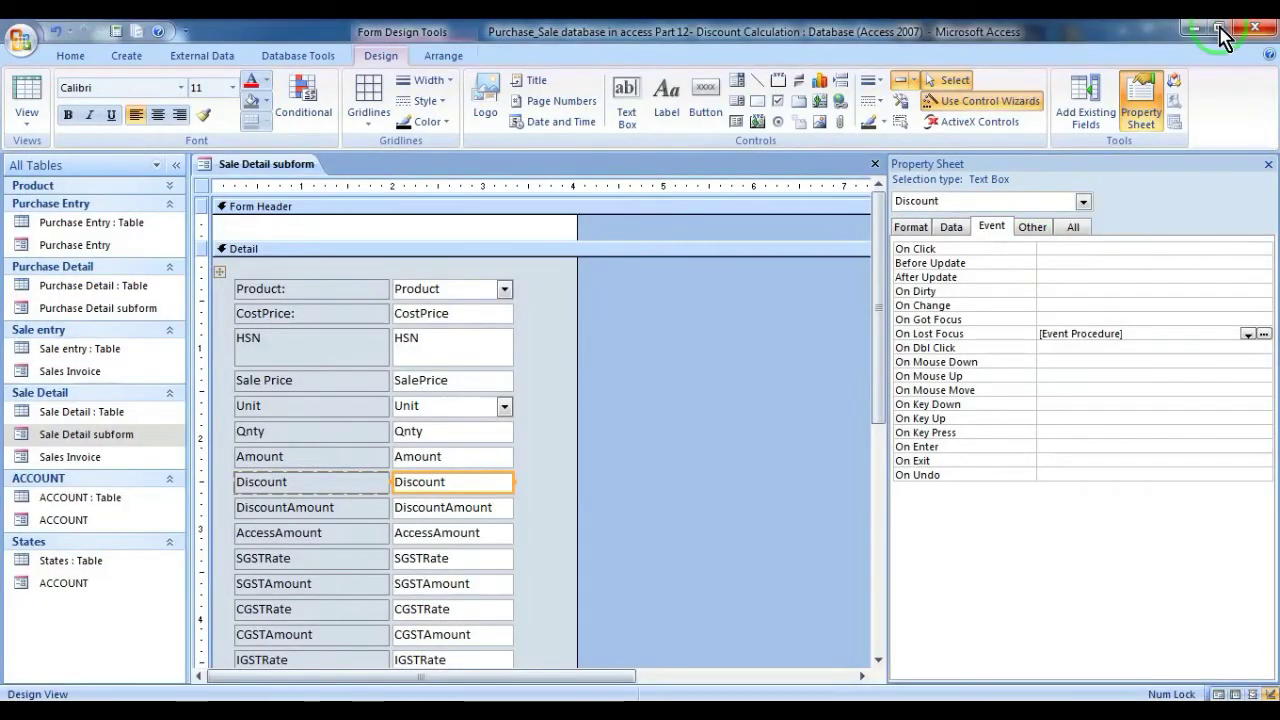
{"action": "left_click", "coordinate": [447, 508]}
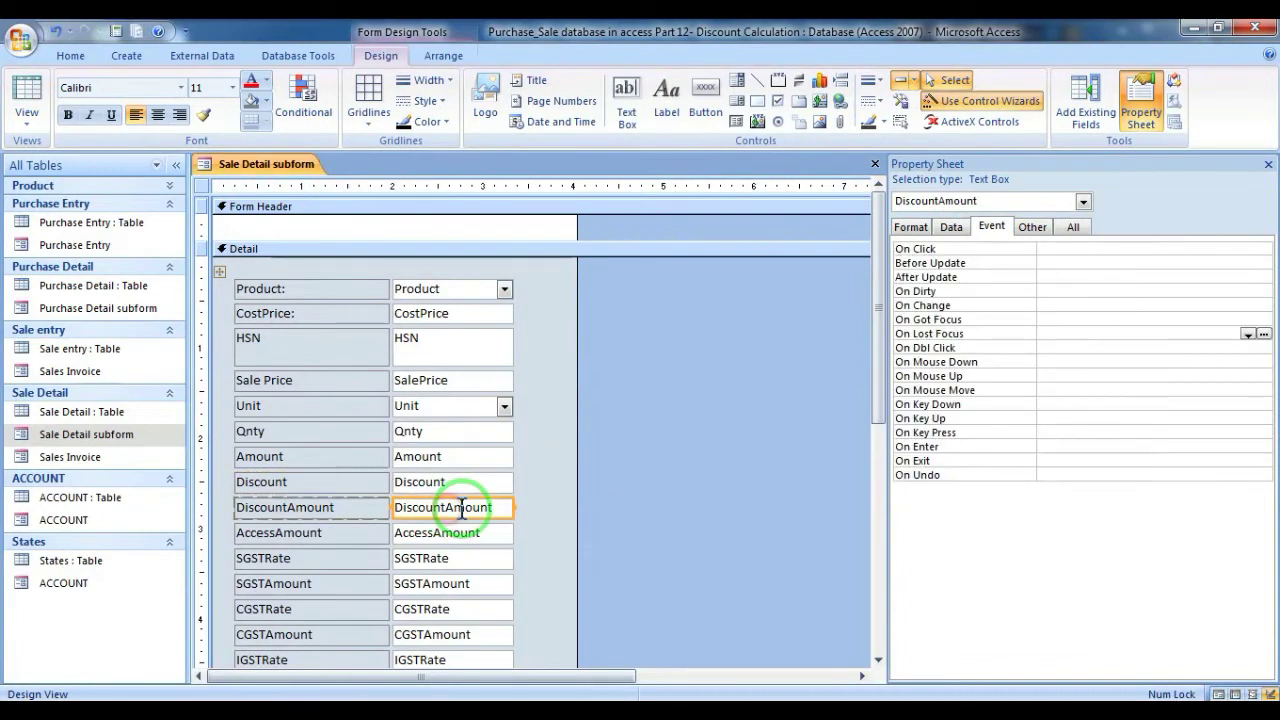
{"action": "left_click", "coordinate": [1248, 334]}
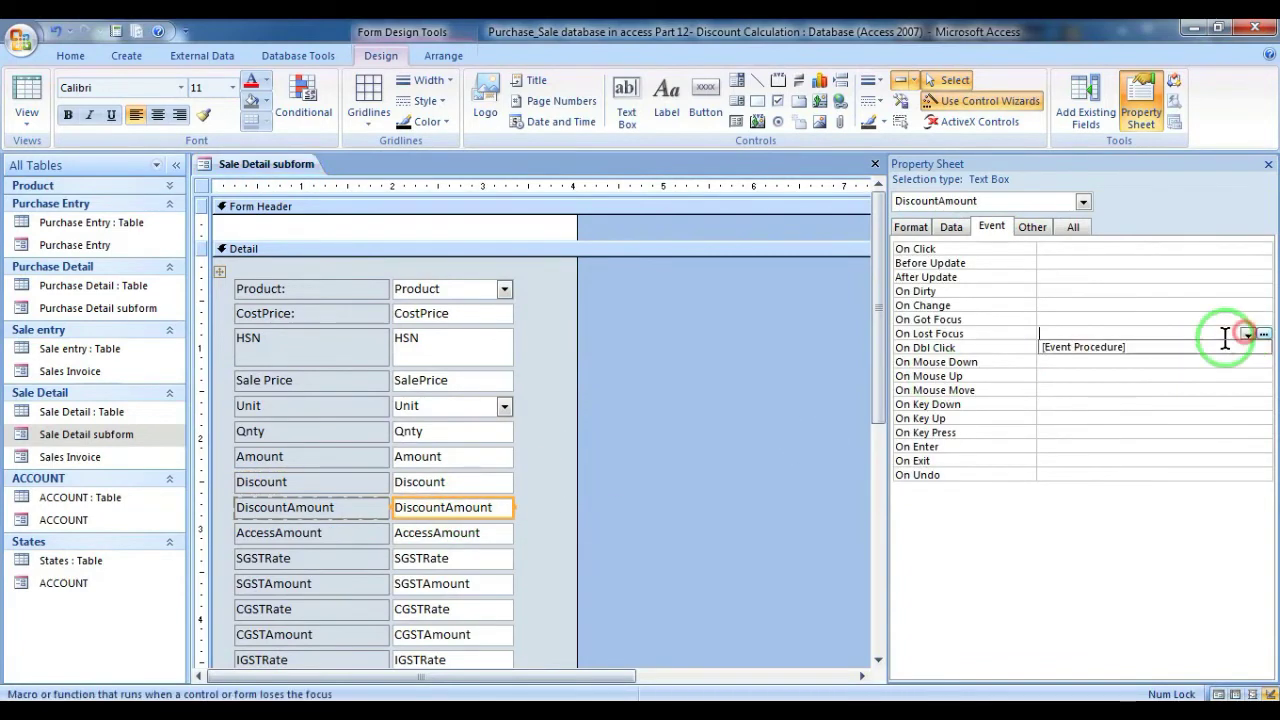
{"action": "left_click", "coordinate": [1144, 347]}
{"action": "left_click", "coordinate": [1060, 334]}
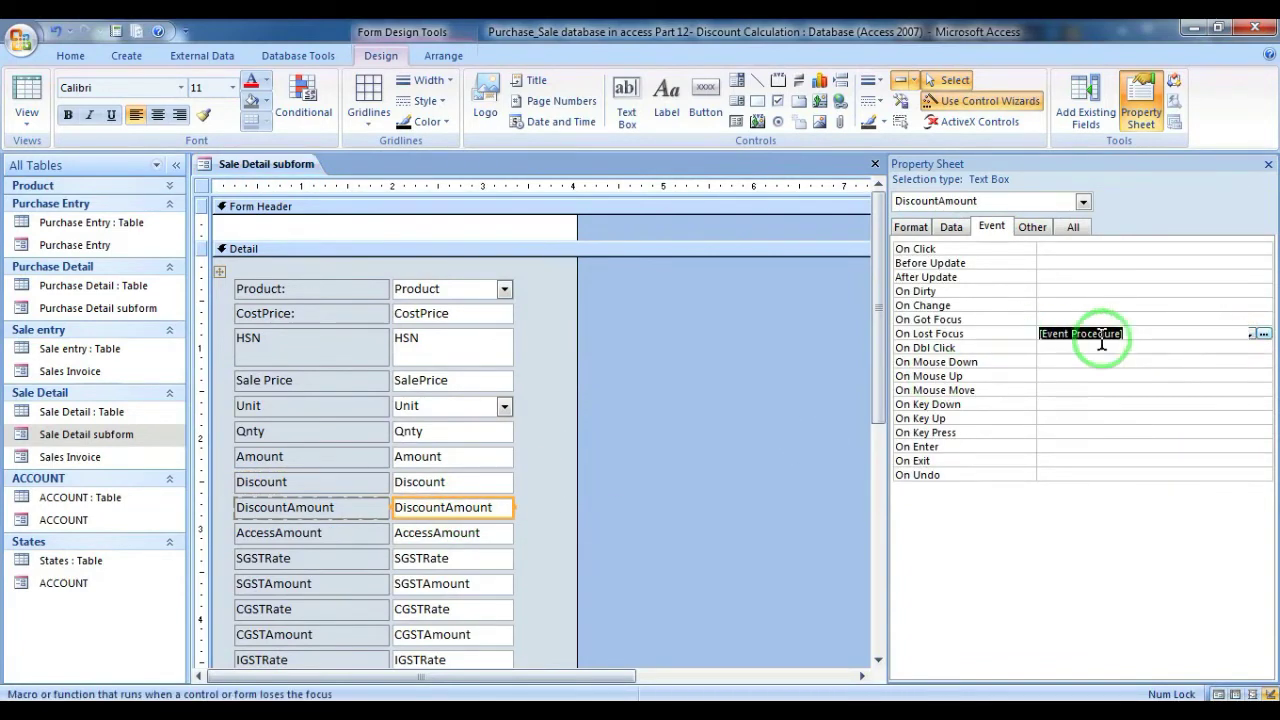
{"action": "left_click", "coordinate": [1264, 336]}
Review the DiscountAmount and AccessAmount lines, then close the code window and VBA editor
{"action": "left_click_drag", "start_coordinate": [545, 234], "coordinate": [148, 217]}
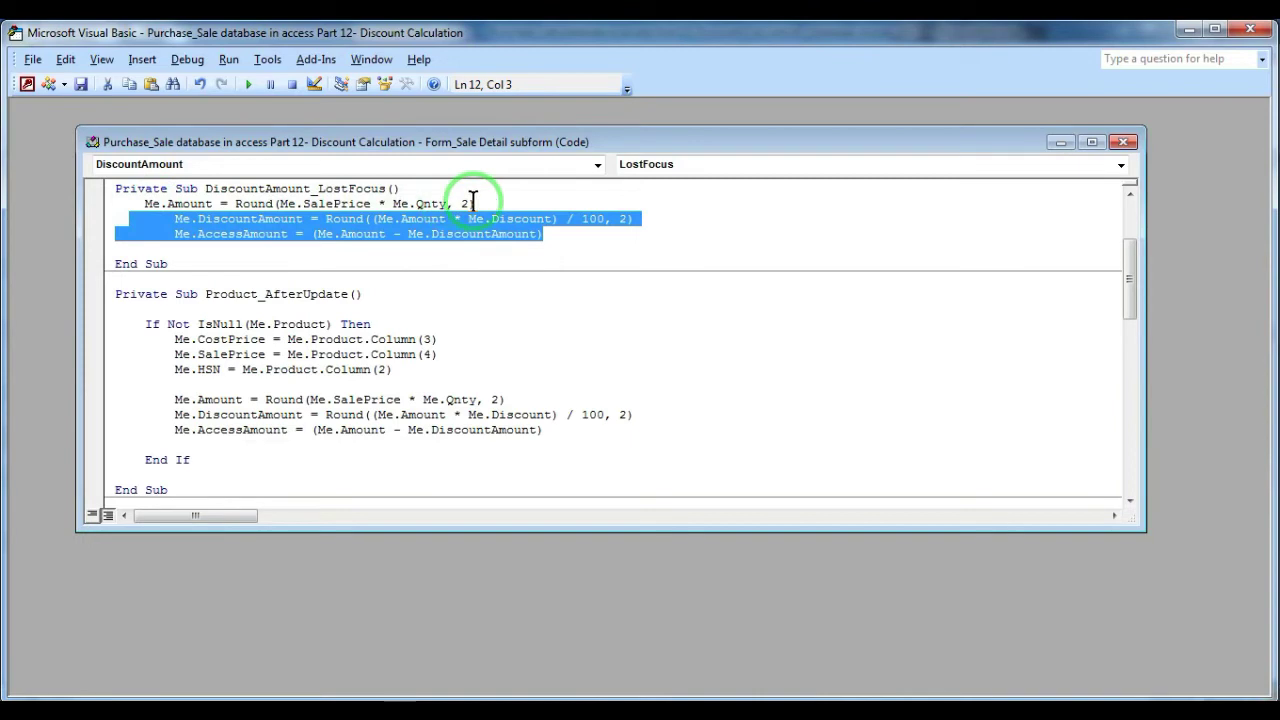
{"action": "left_click", "coordinate": [469, 262]}
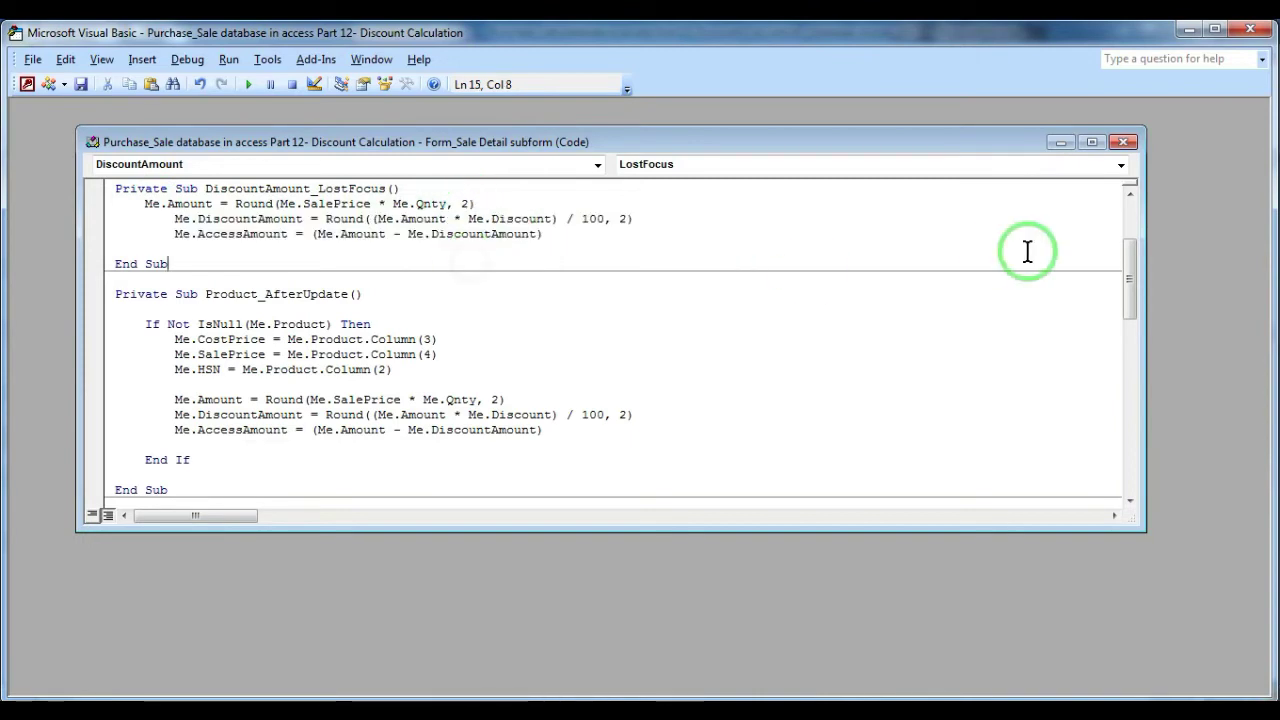
{"action": "left_click", "coordinate": [1125, 143]}
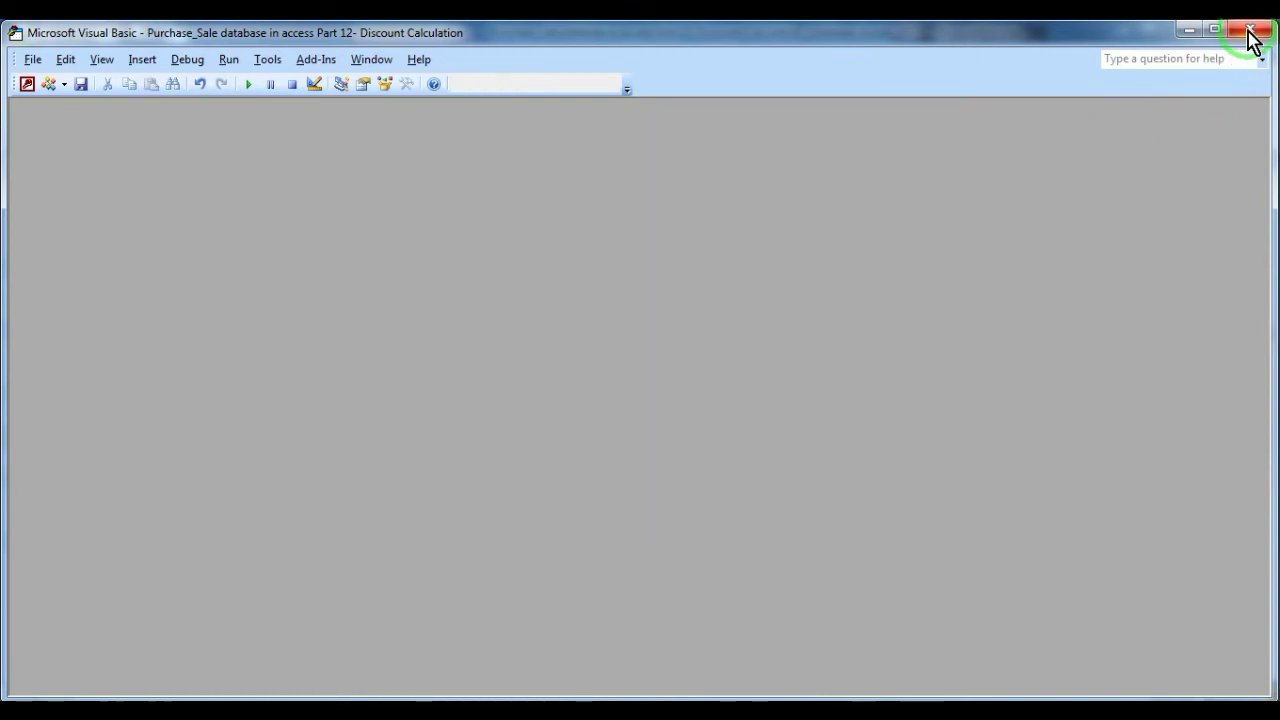
{"action": "left_click", "coordinate": [1250, 33]}
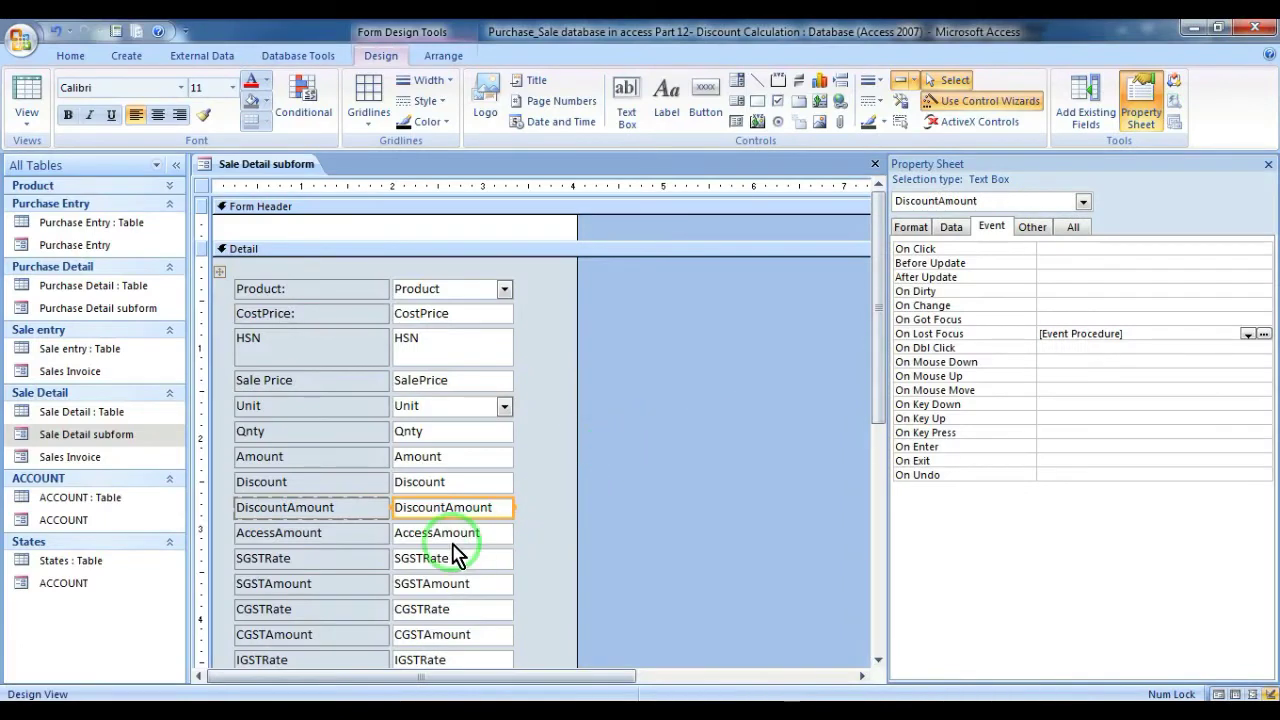
Select the Discount text box and show its formatting properties
{"action": "left_click", "coordinate": [440, 532]}
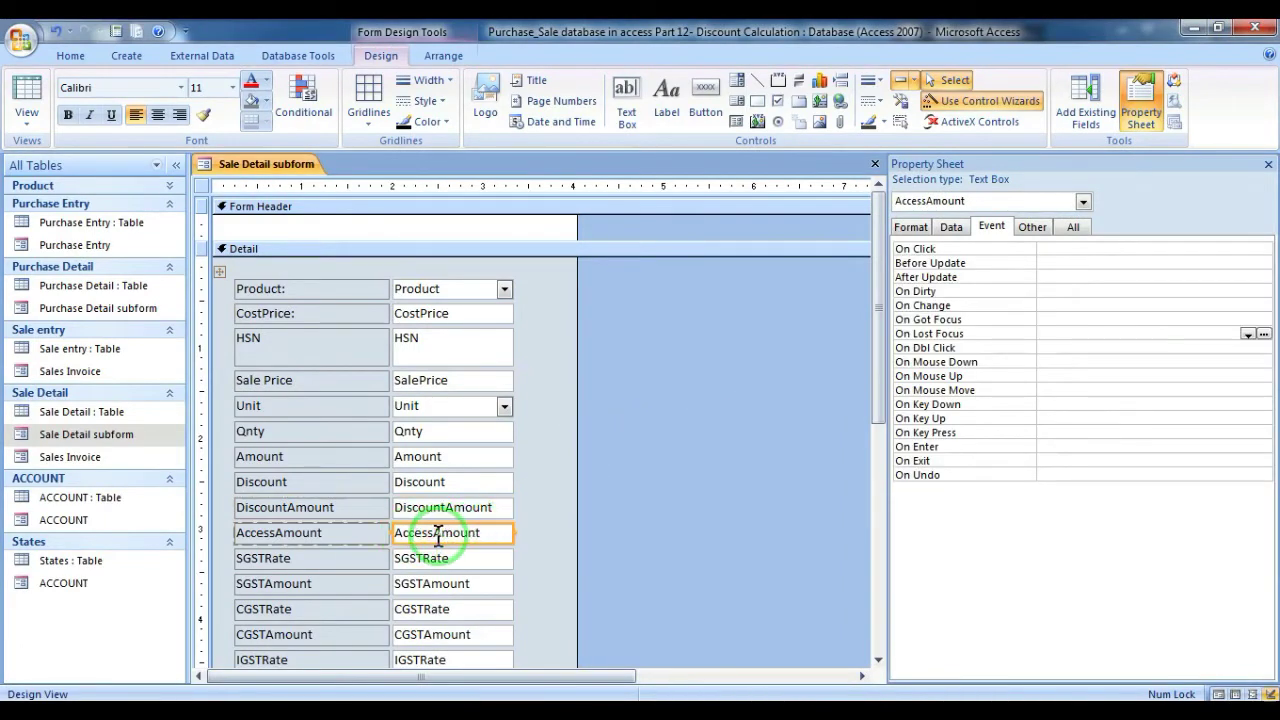
{"action": "left_click", "coordinate": [1268, 165]}
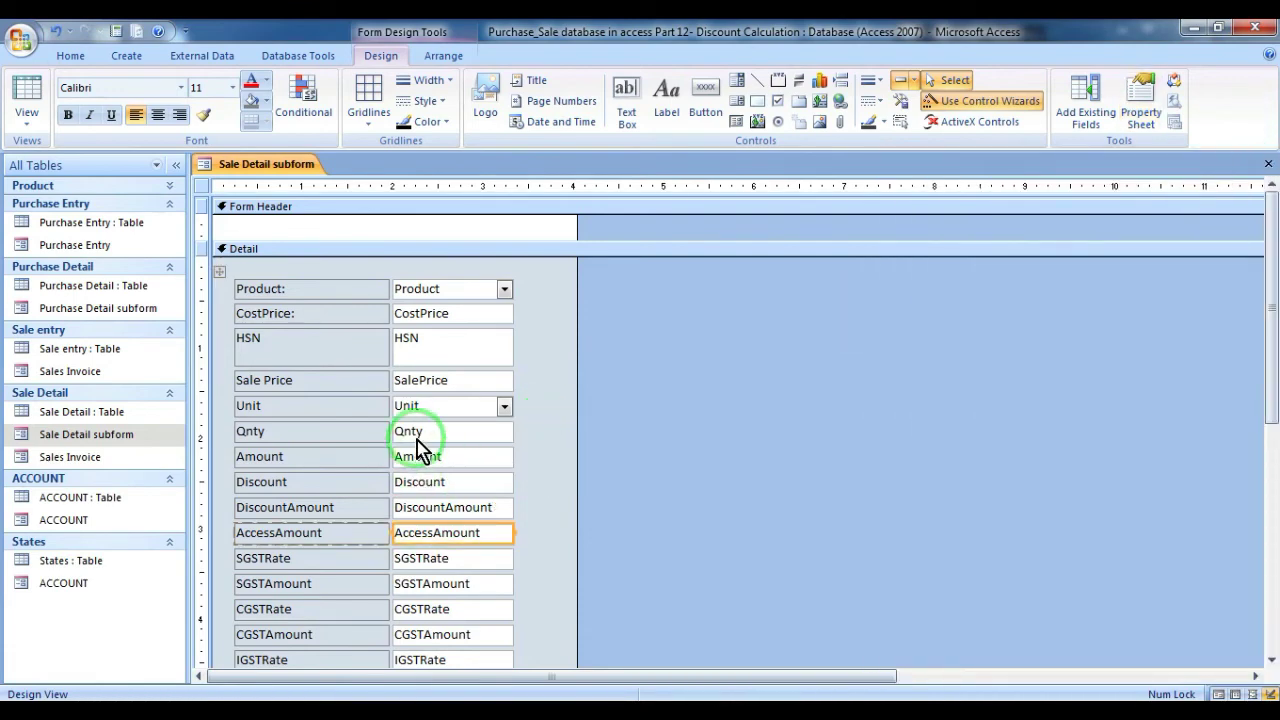
{"action": "left_click", "coordinate": [438, 481]}
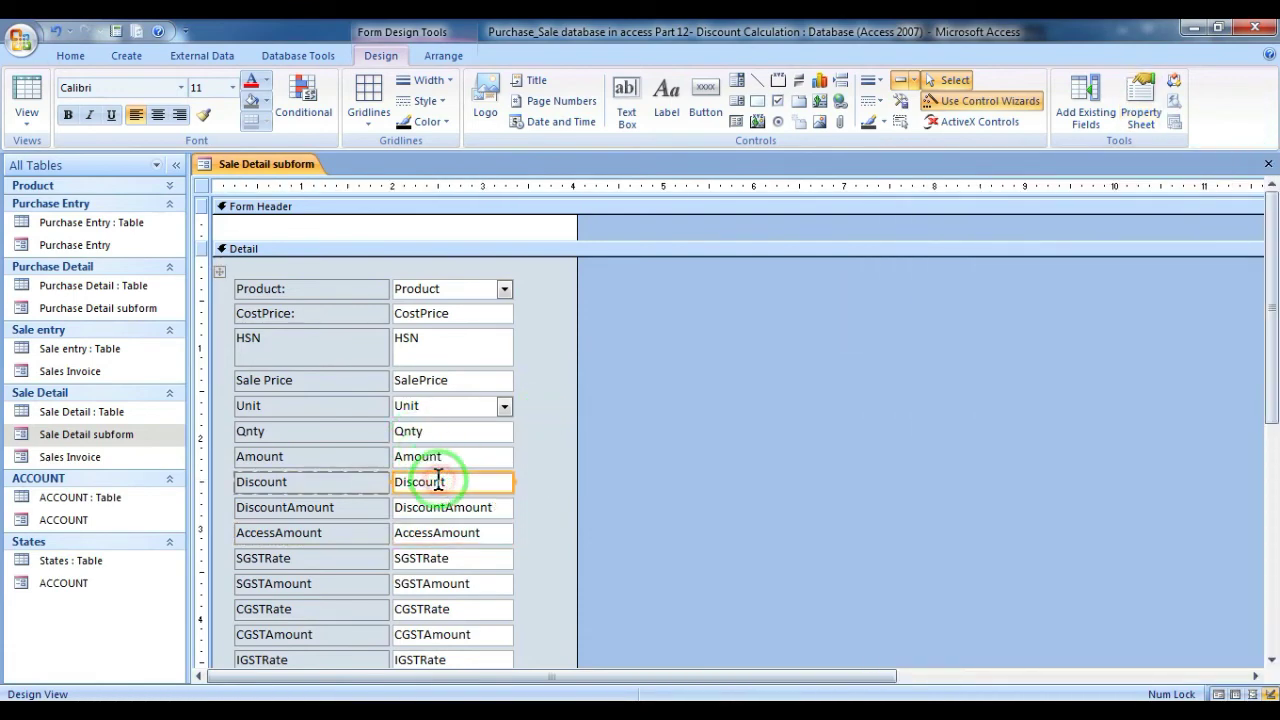
{"action": "left_click", "coordinate": [1138, 108]}
{"action": "left_click", "coordinate": [1032, 227]}
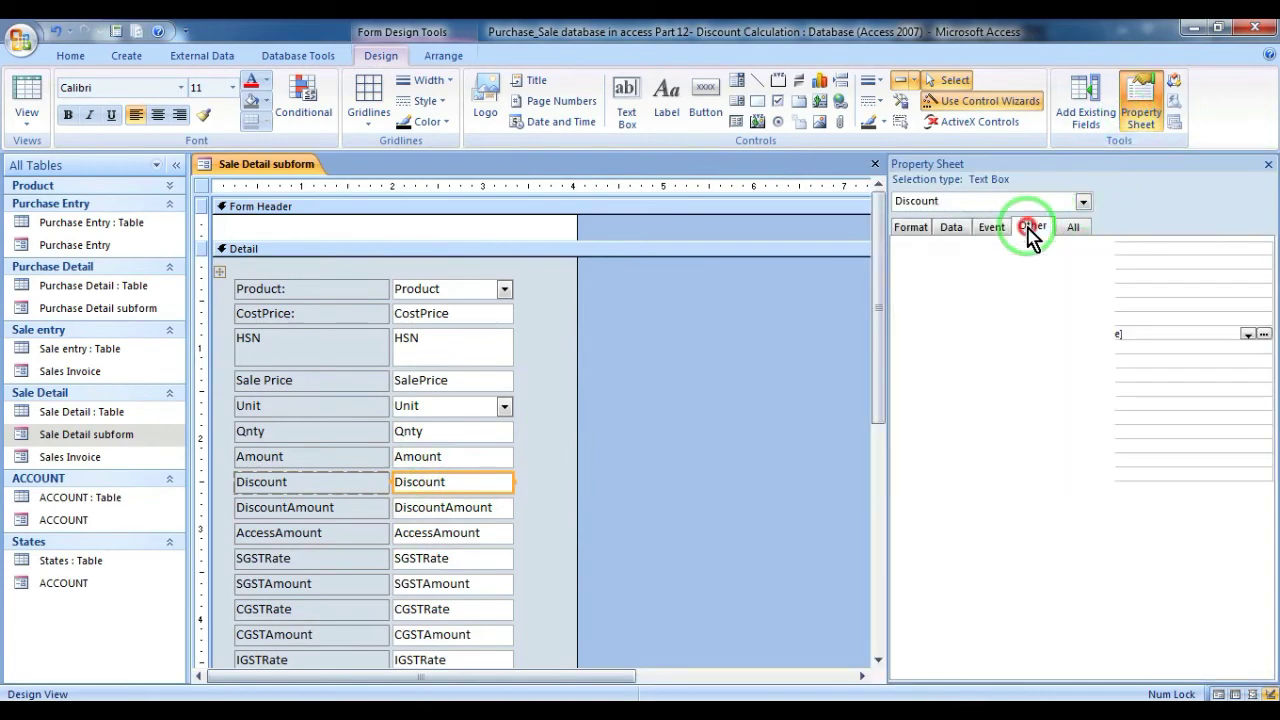
{"action": "left_click", "coordinate": [910, 227]}
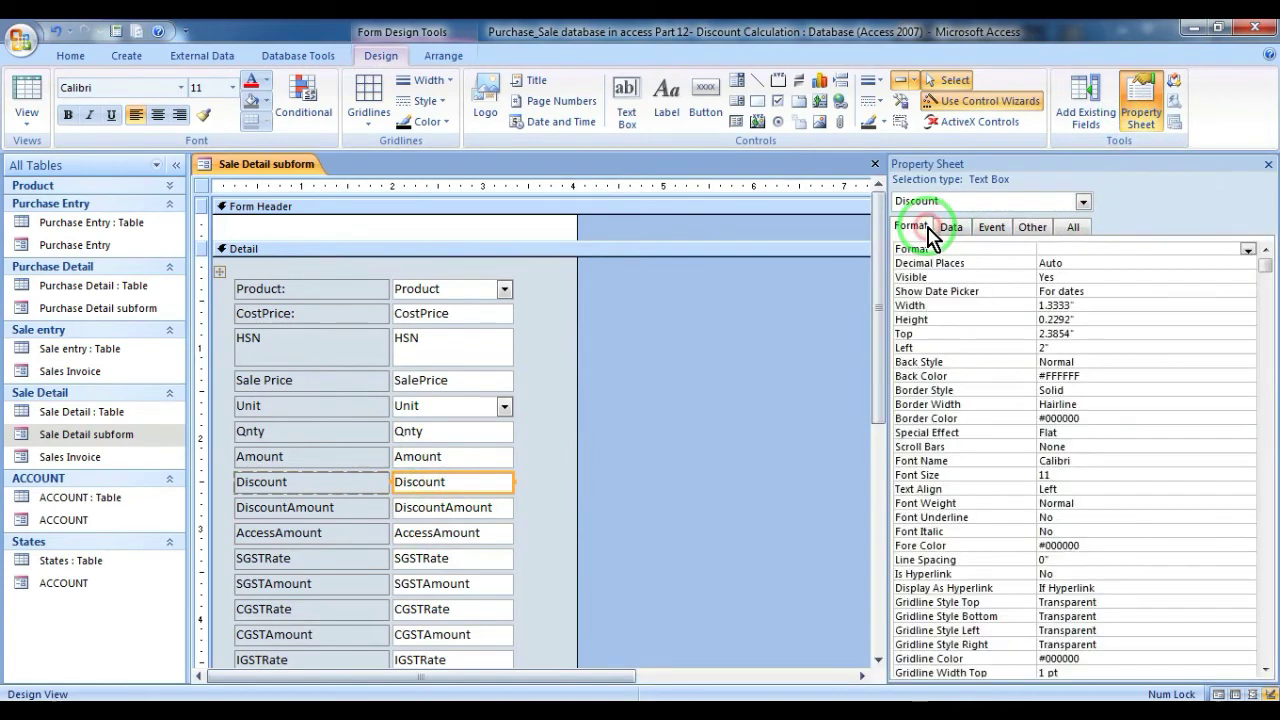
Set Discount's Format to Fixed with 2 decimal places, then close the subform design
{"action": "left_click", "coordinate": [1065, 247]}
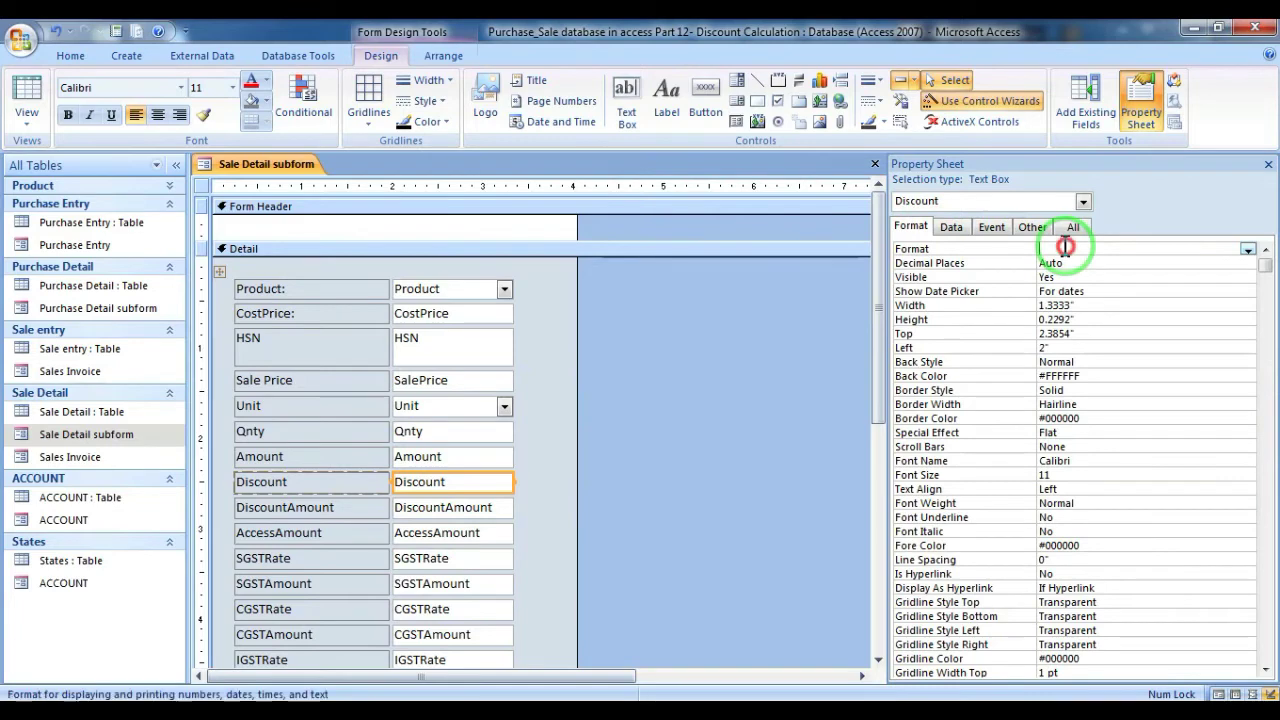
{"action": "left_click", "coordinate": [1248, 249]}
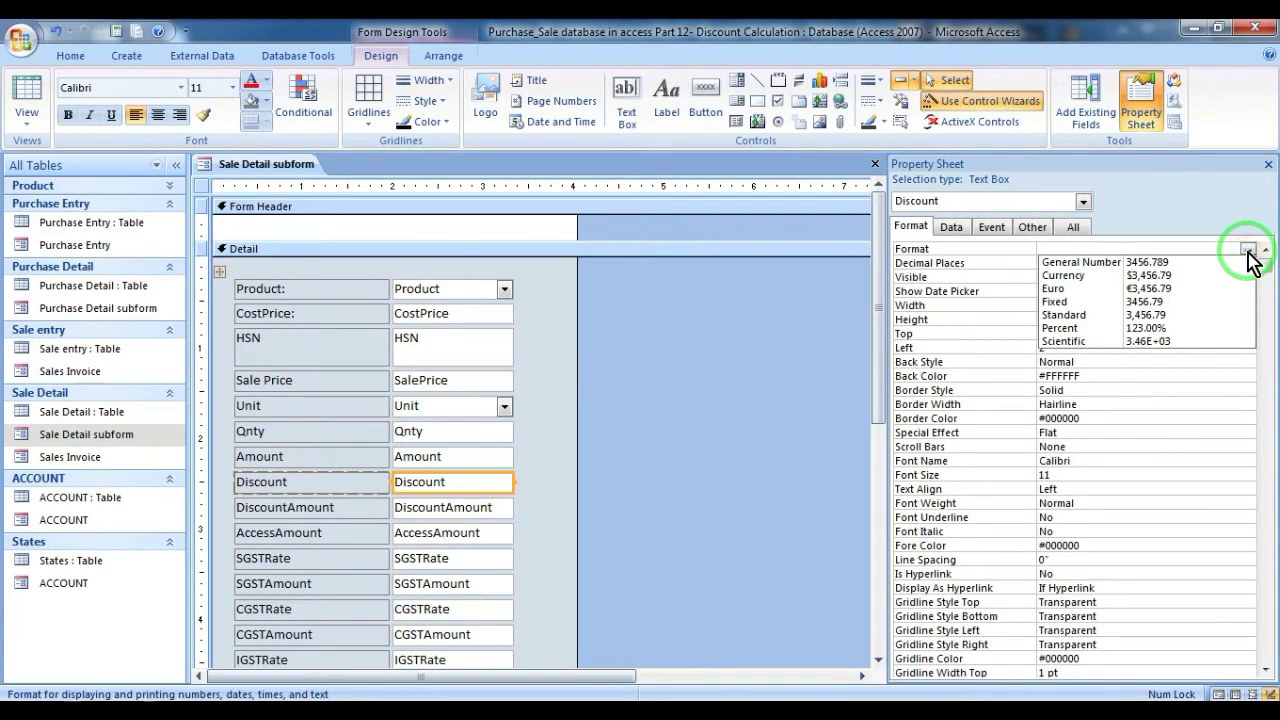
{"action": "left_click", "coordinate": [1058, 301]}
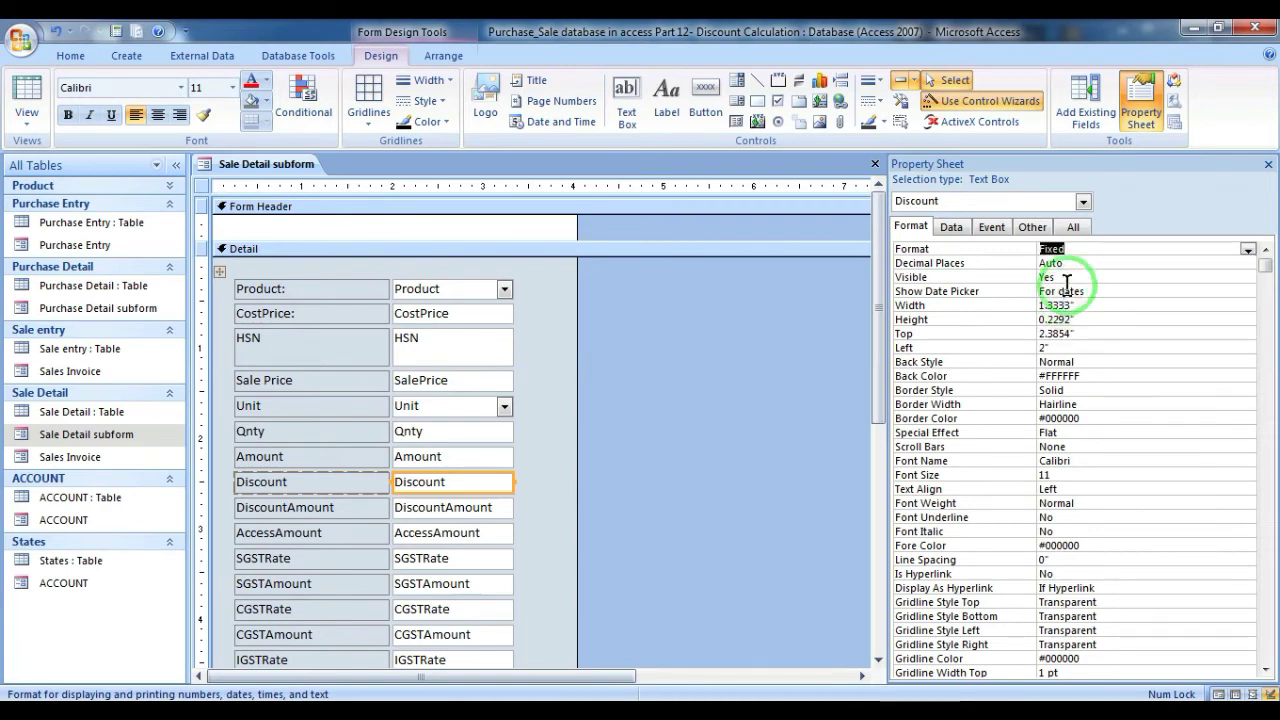
{"action": "left_click", "coordinate": [1074, 263]}
{"action": "type", "text": "0"}
{"action": "left_click", "coordinate": [1003, 265]}
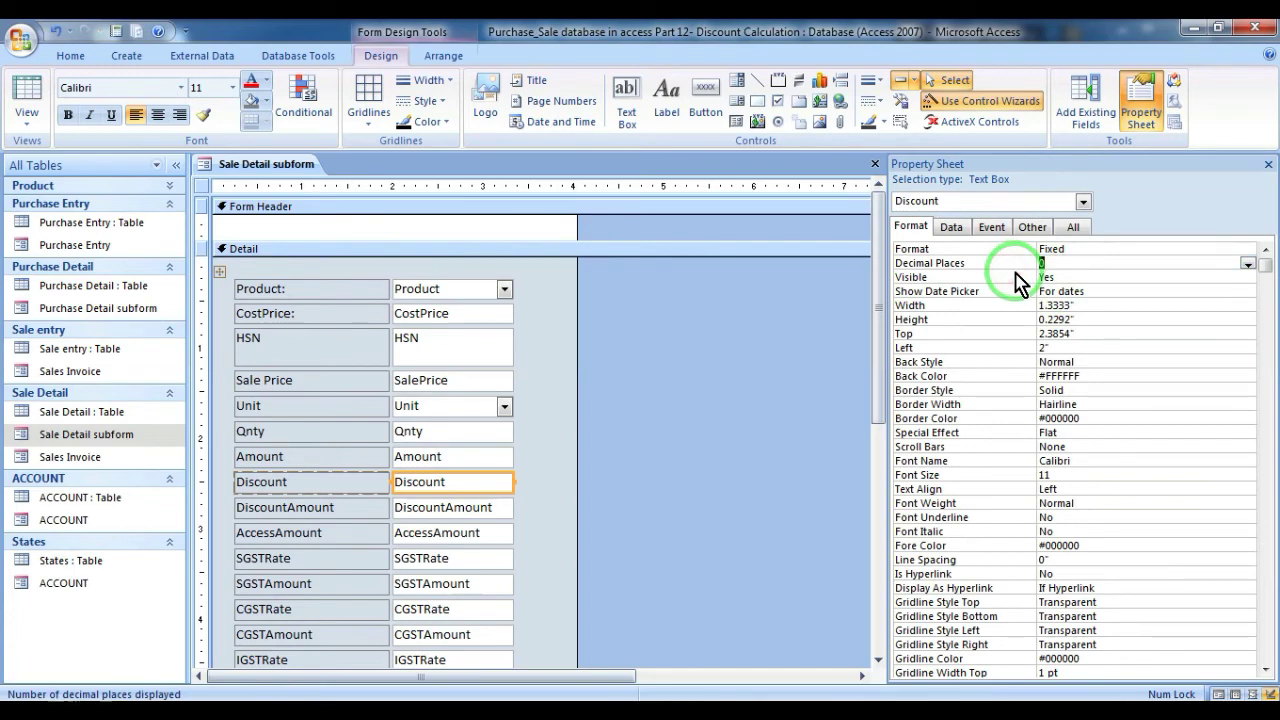
{"action": "type", "text": "2"}
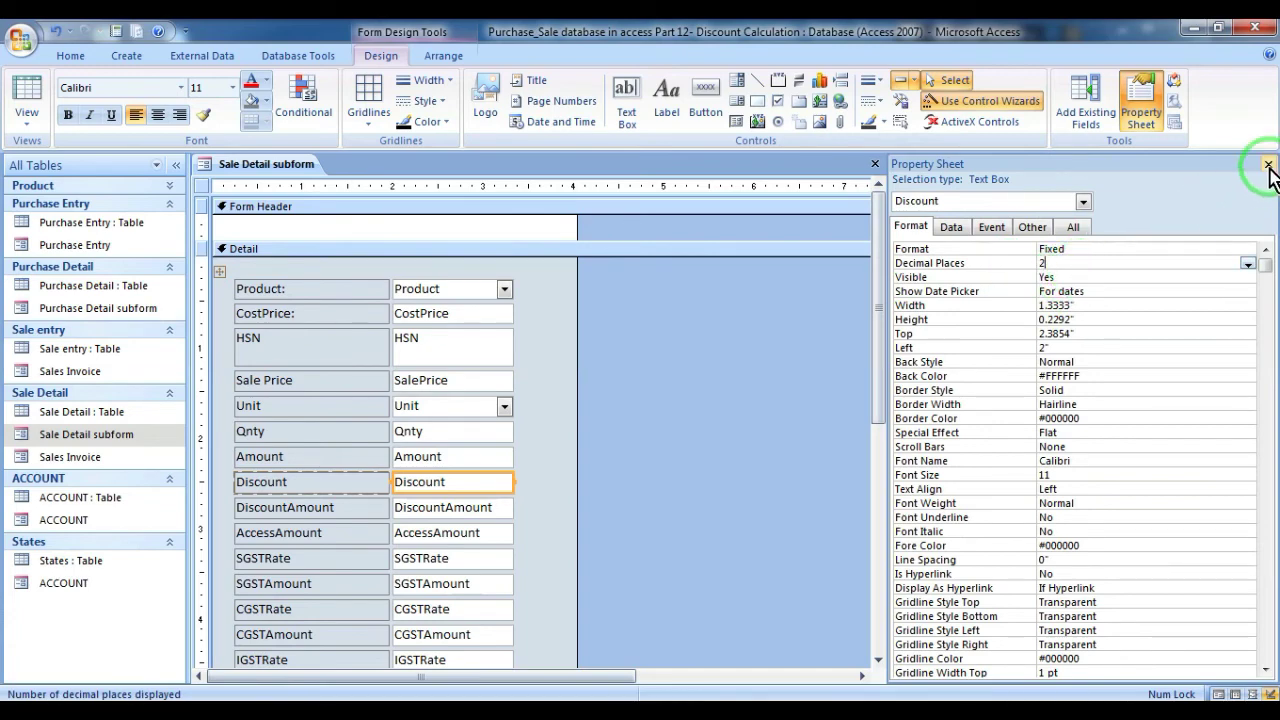
{"action": "left_click", "coordinate": [1267, 164]}
{"action": "left_click", "coordinate": [1268, 163]}
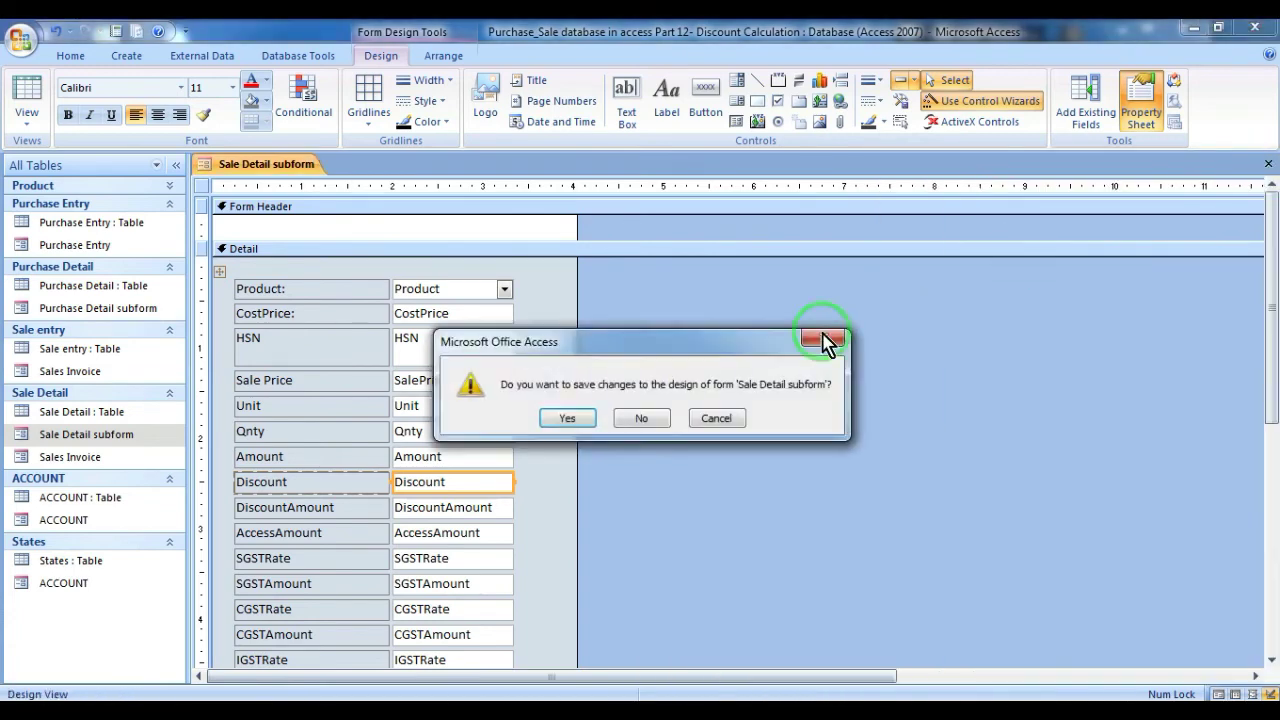
Save the Sale Detail subform, open Sales Invoice, and change the first line's Qnty to 4
{"action": "left_click", "coordinate": [560, 416]}
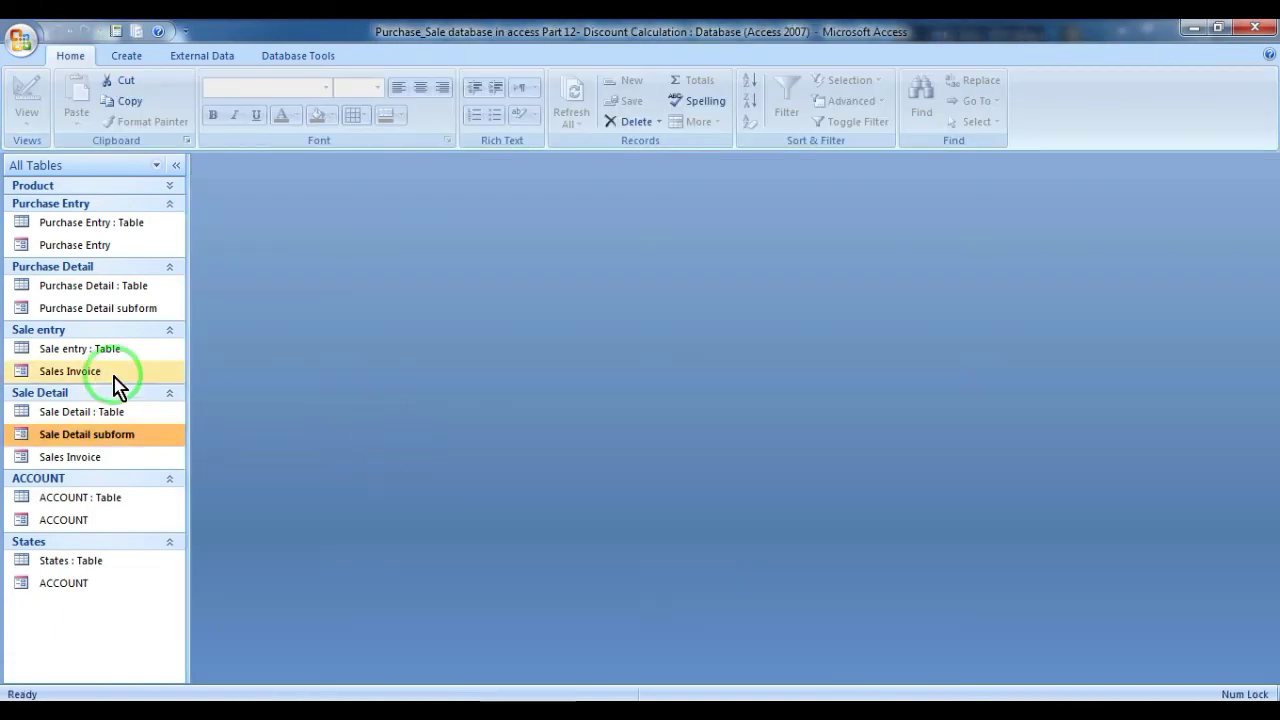
{"action": "double_click", "coordinate": [74, 370]}
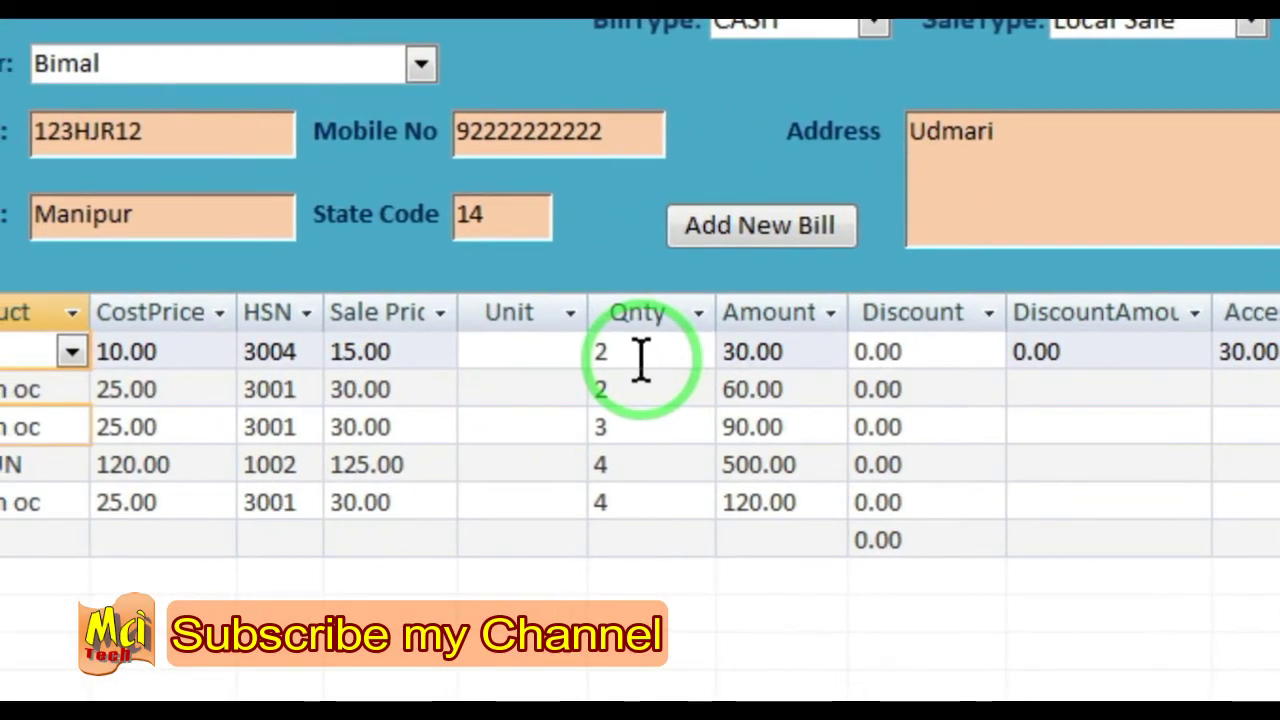
{"action": "double_click", "coordinate": [594, 355]}
{"action": "type", "text": "4"}
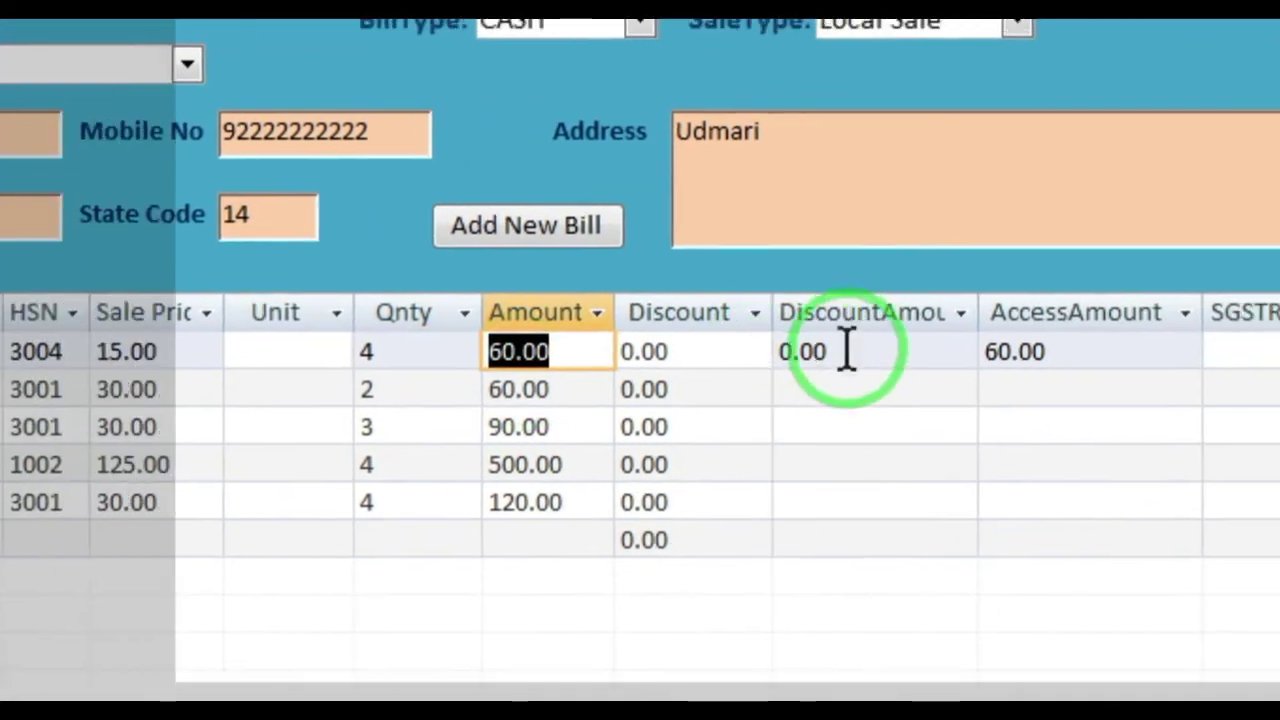
Enter discount 2 on the first line, giving DiscountAmount 1.20 and AccessAmount 58.80
{"action": "left_click", "coordinate": [592, 352]}
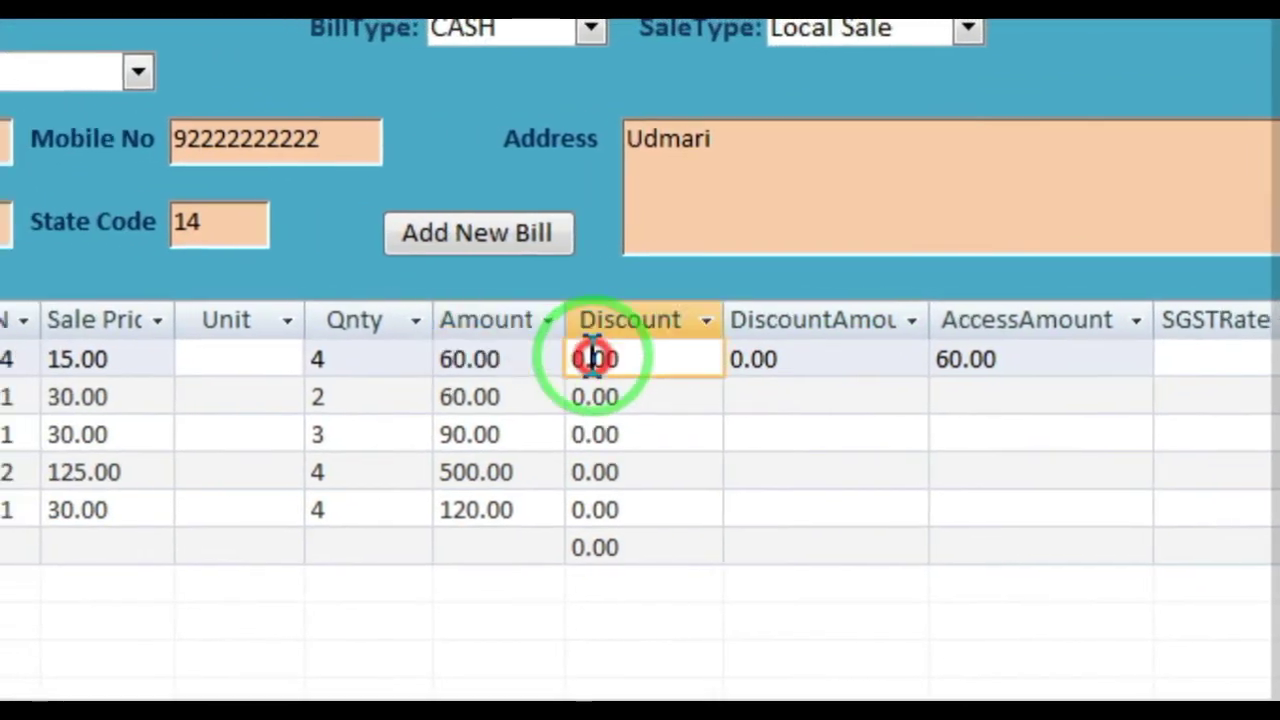
{"action": "type", "text": "2"}
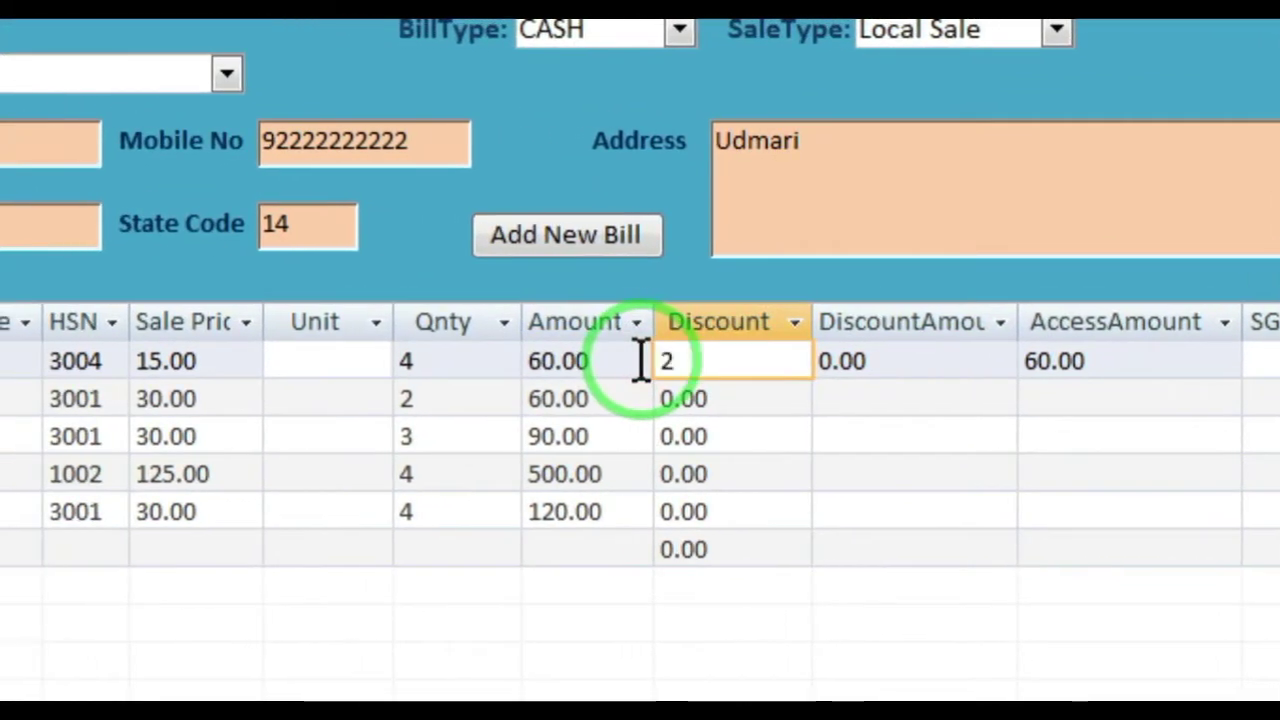
{"action": "key", "text": "Tab"}
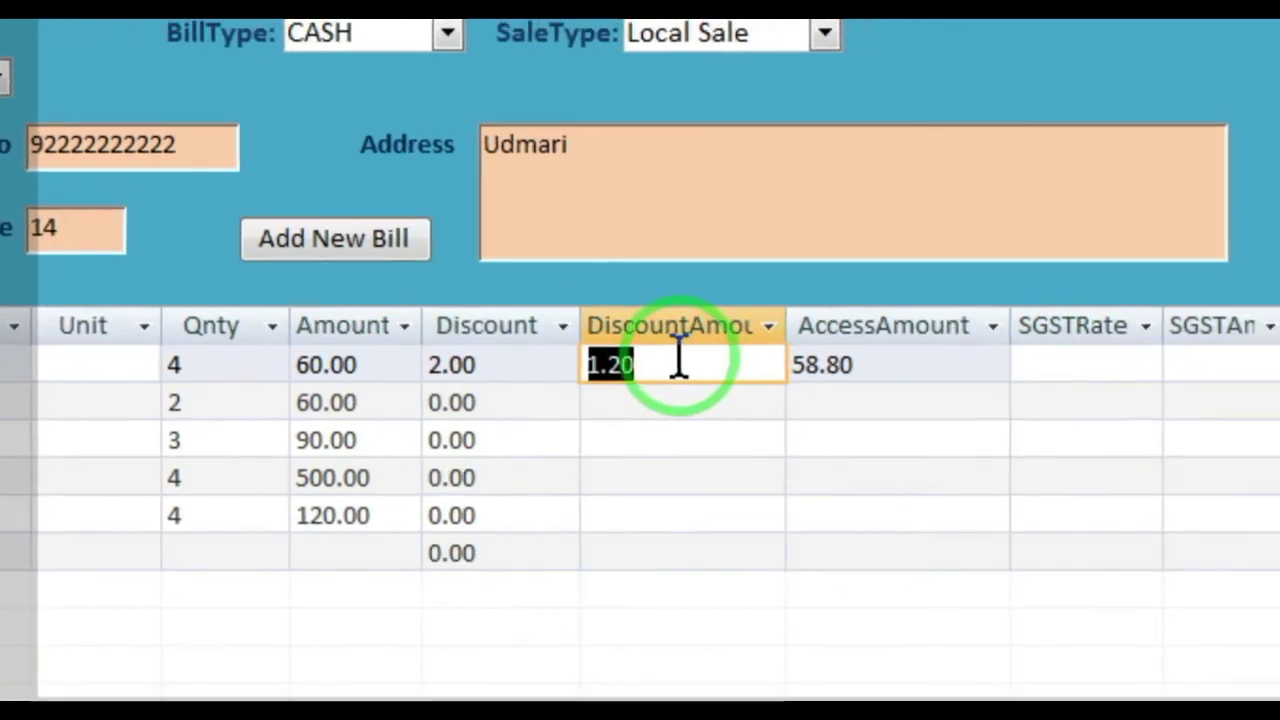
{"action": "left_click_drag", "start_coordinate": [641, 364], "coordinate": [578, 368]}
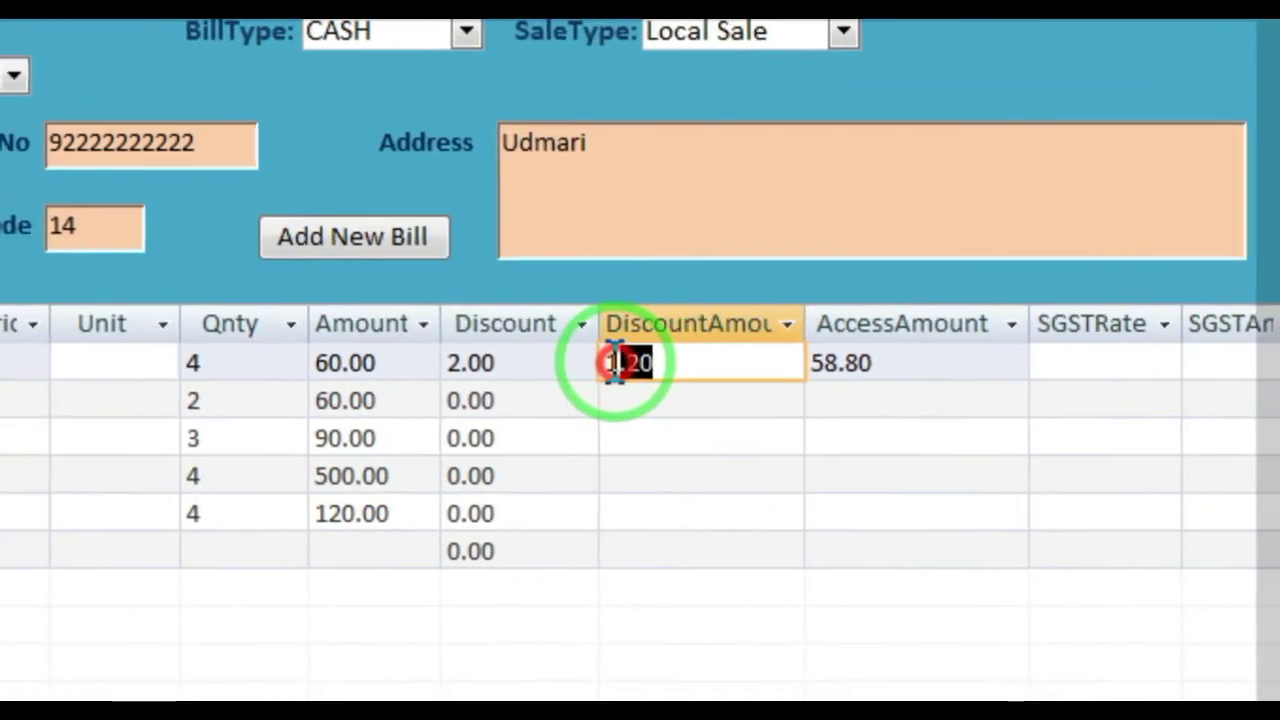
{"action": "left_click", "coordinate": [668, 354]}
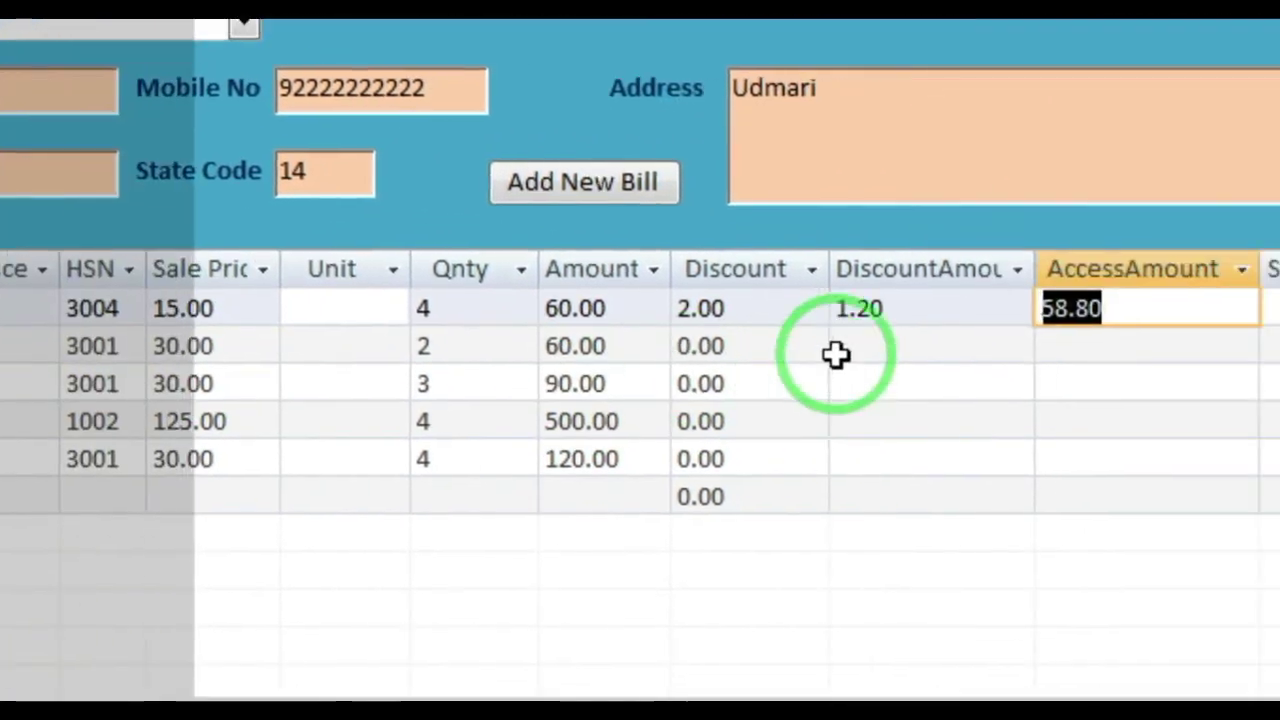
{"action": "left_click", "coordinate": [840, 350]}
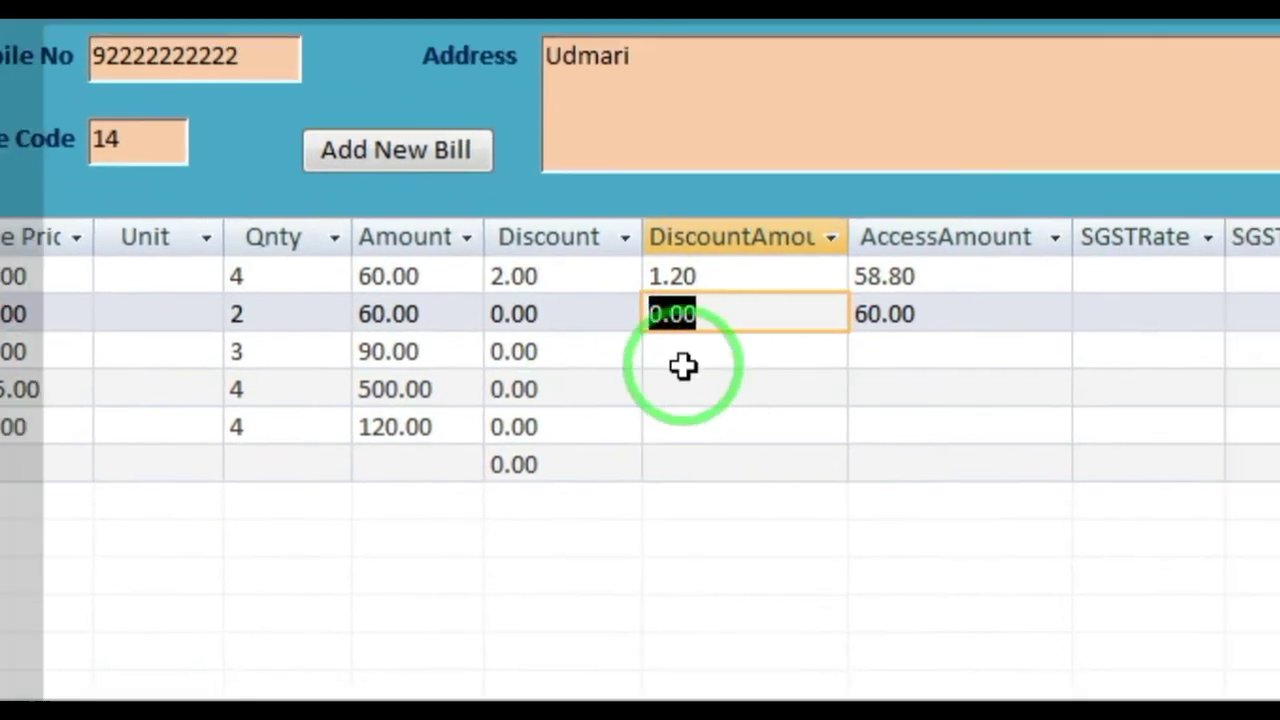
{"action": "left_click", "coordinate": [680, 366]}
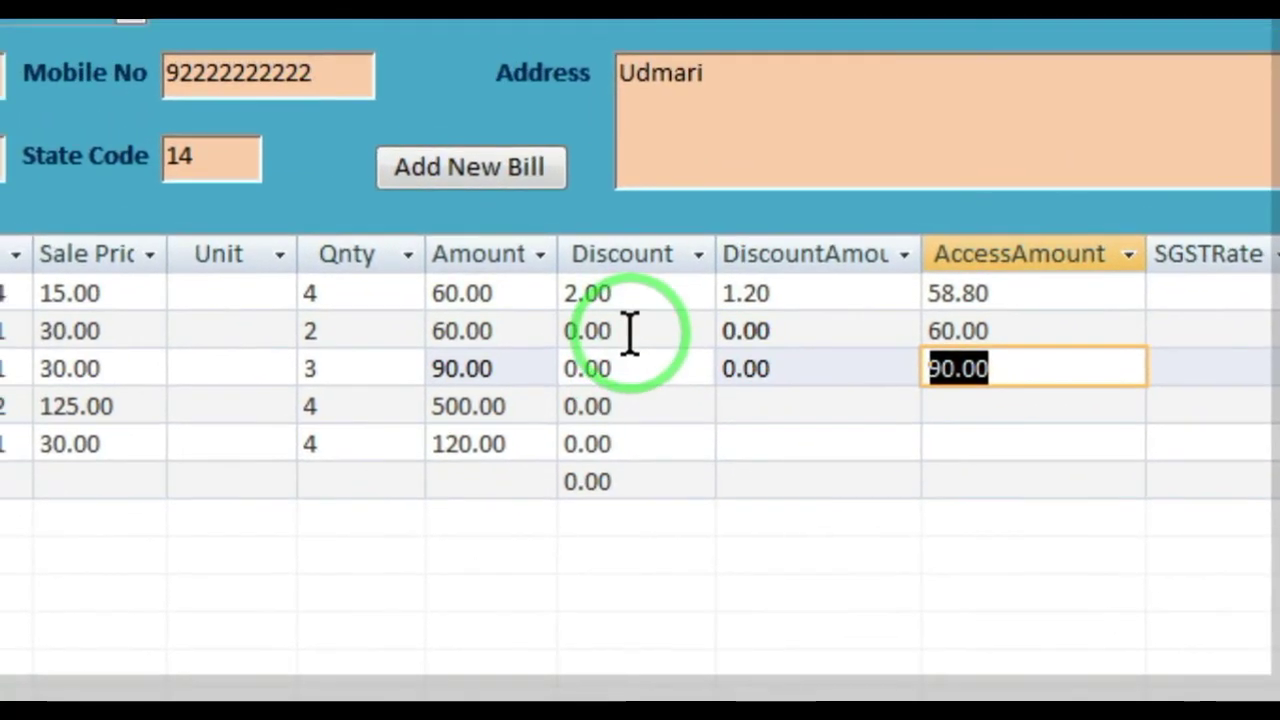
Set discounts 2 and 3.50 on lines two and three, giving AccessAmounts 58.80 and 86.85
{"action": "left_click", "coordinate": [628, 331]}
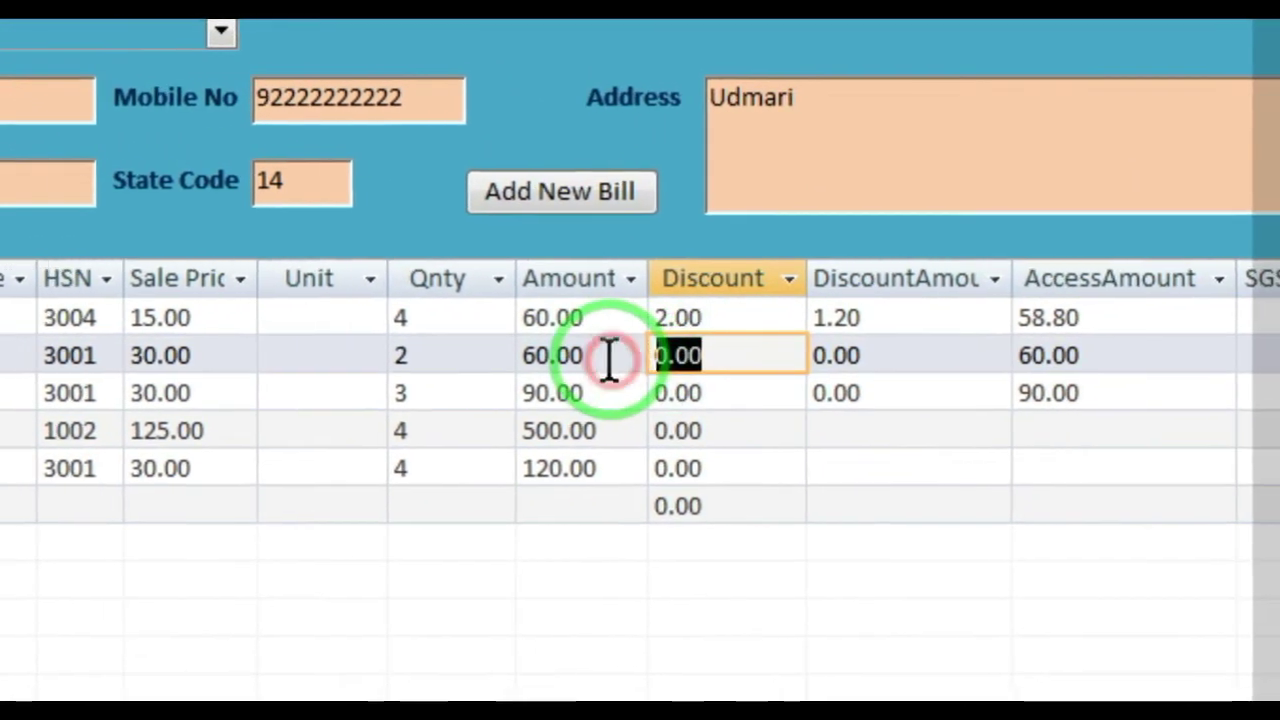
{"action": "type", "text": "2"}
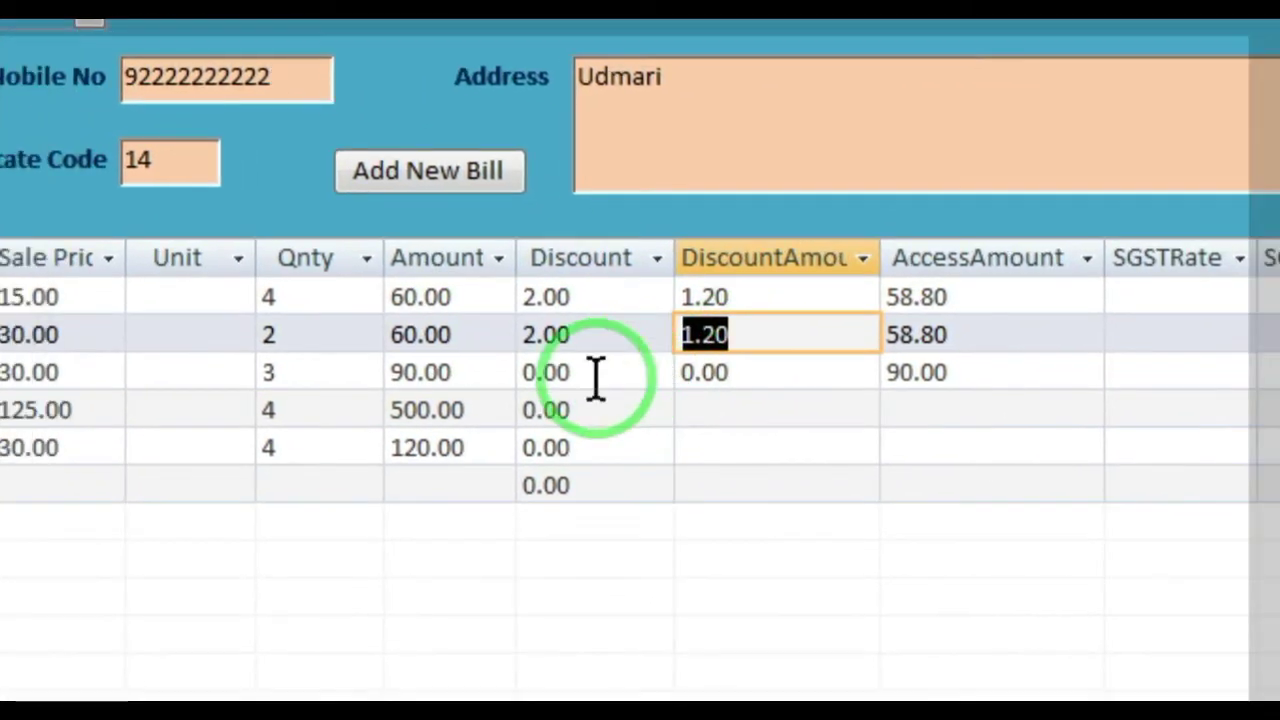
{"action": "left_click", "coordinate": [692, 396]}
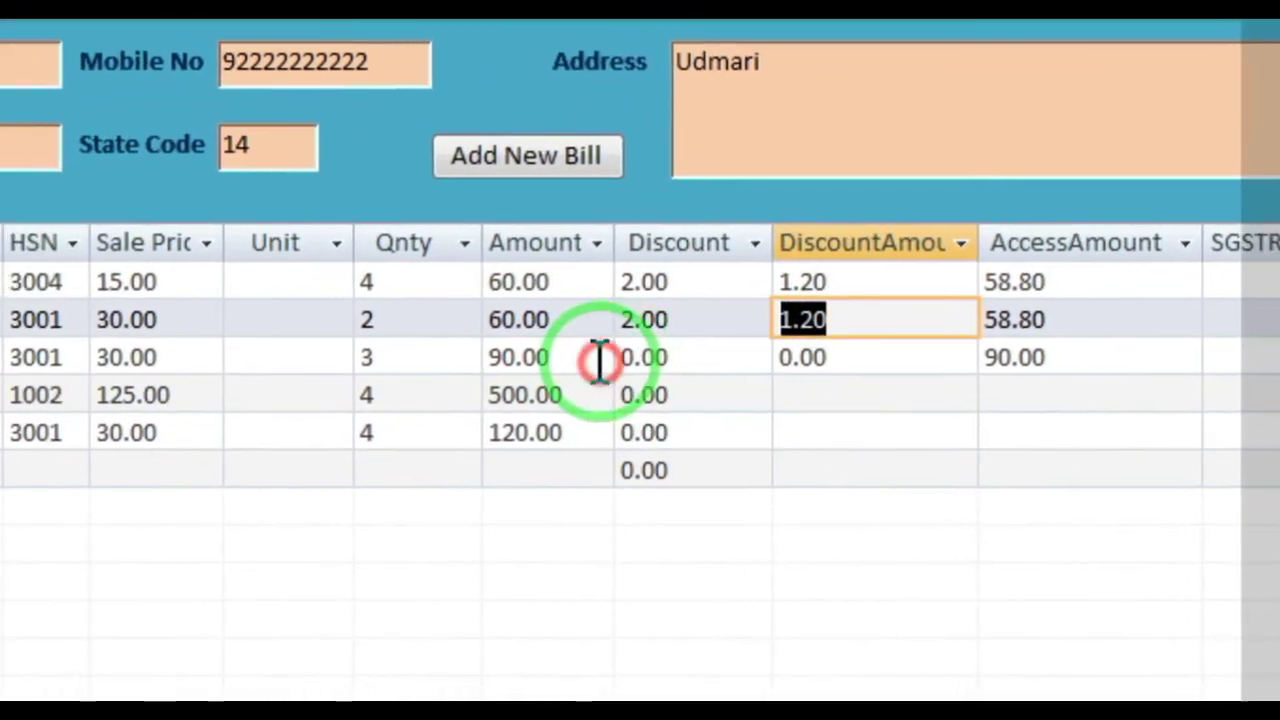
{"action": "left_click_drag", "start_coordinate": [577, 365], "coordinate": [635, 360]}
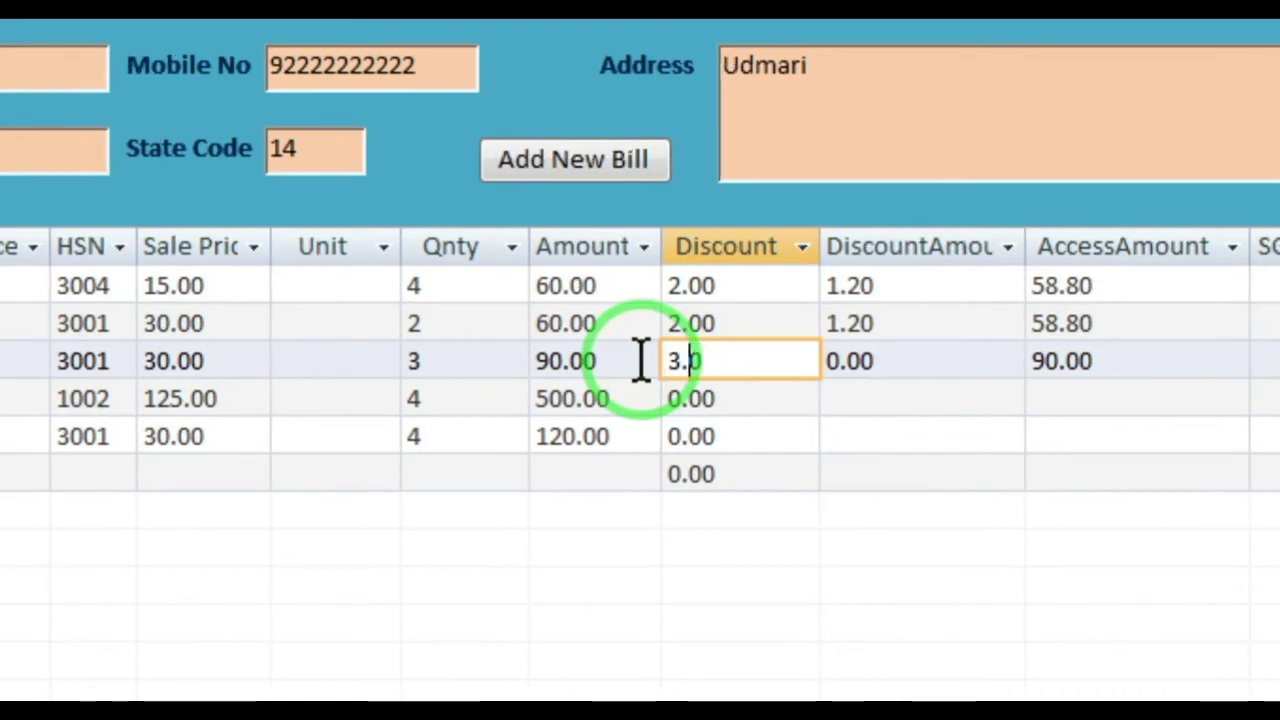
{"action": "key", "text": "Tab"}
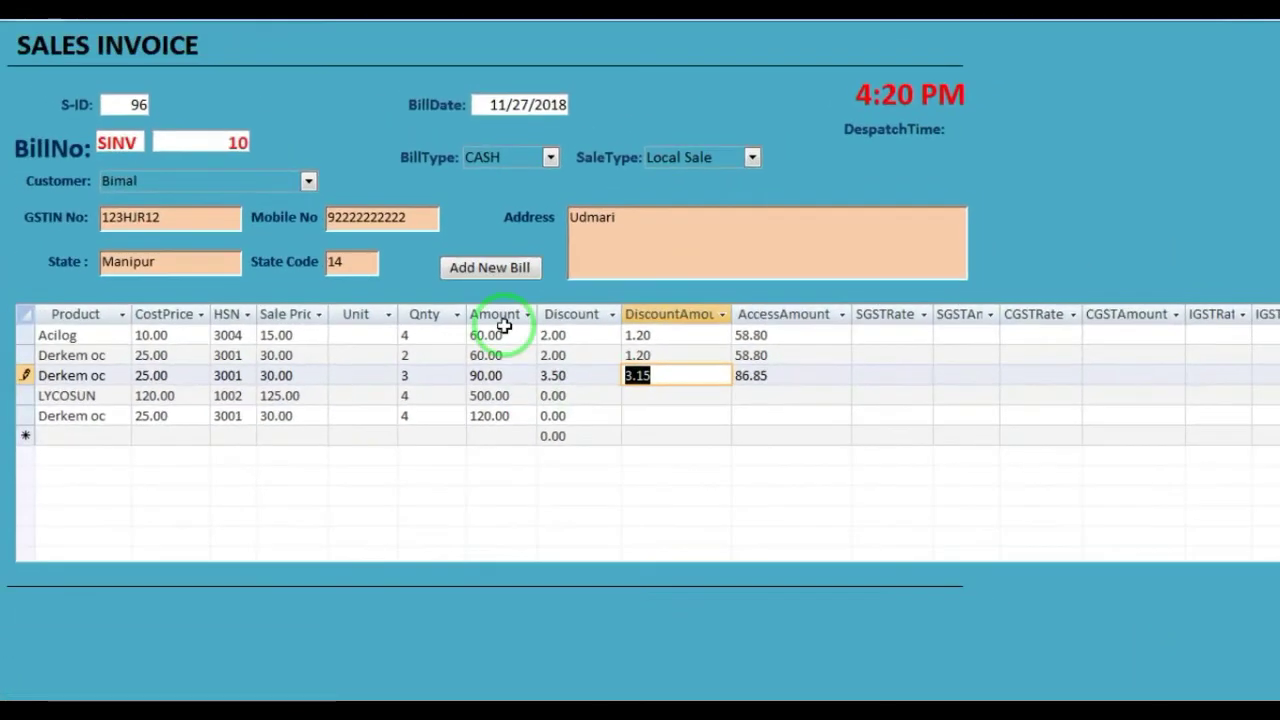
Start a new bill for the first listed customer, dated 12/3/2018, CASH, Local Sale
{"action": "left_click", "coordinate": [489, 278]}
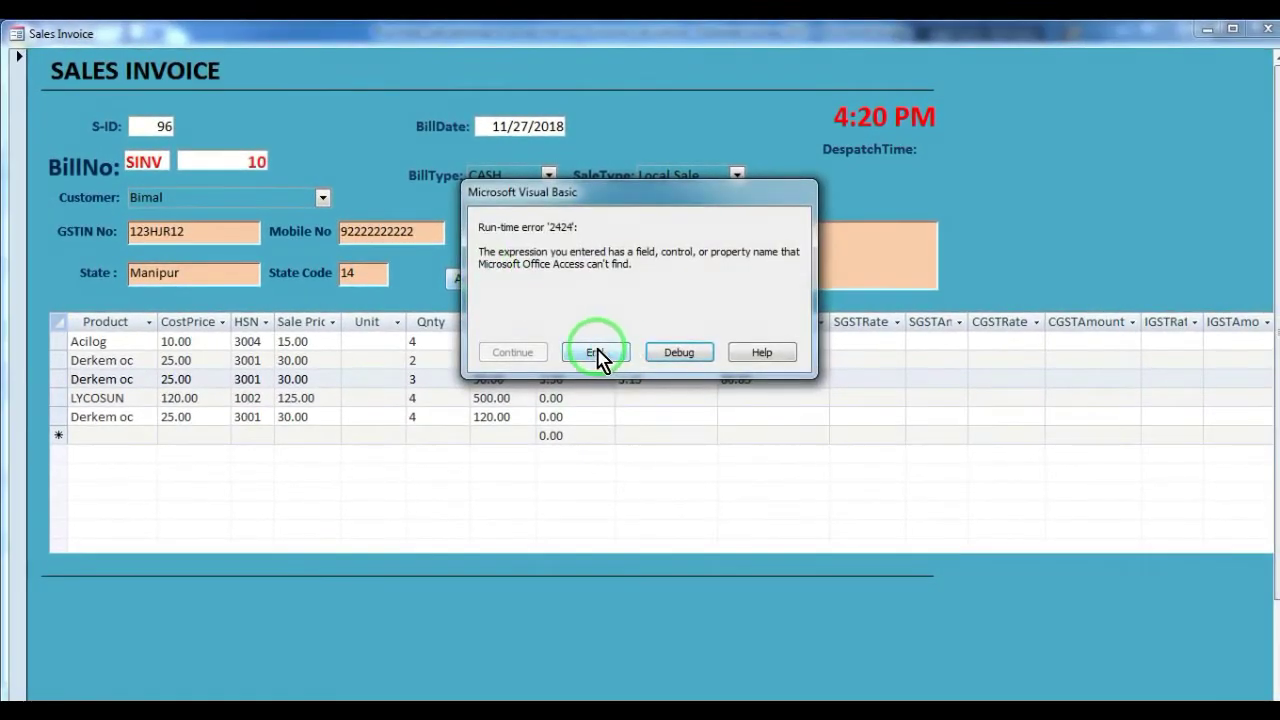
{"action": "left_click", "coordinate": [594, 349]}
{"action": "left_click", "coordinate": [322, 197]}
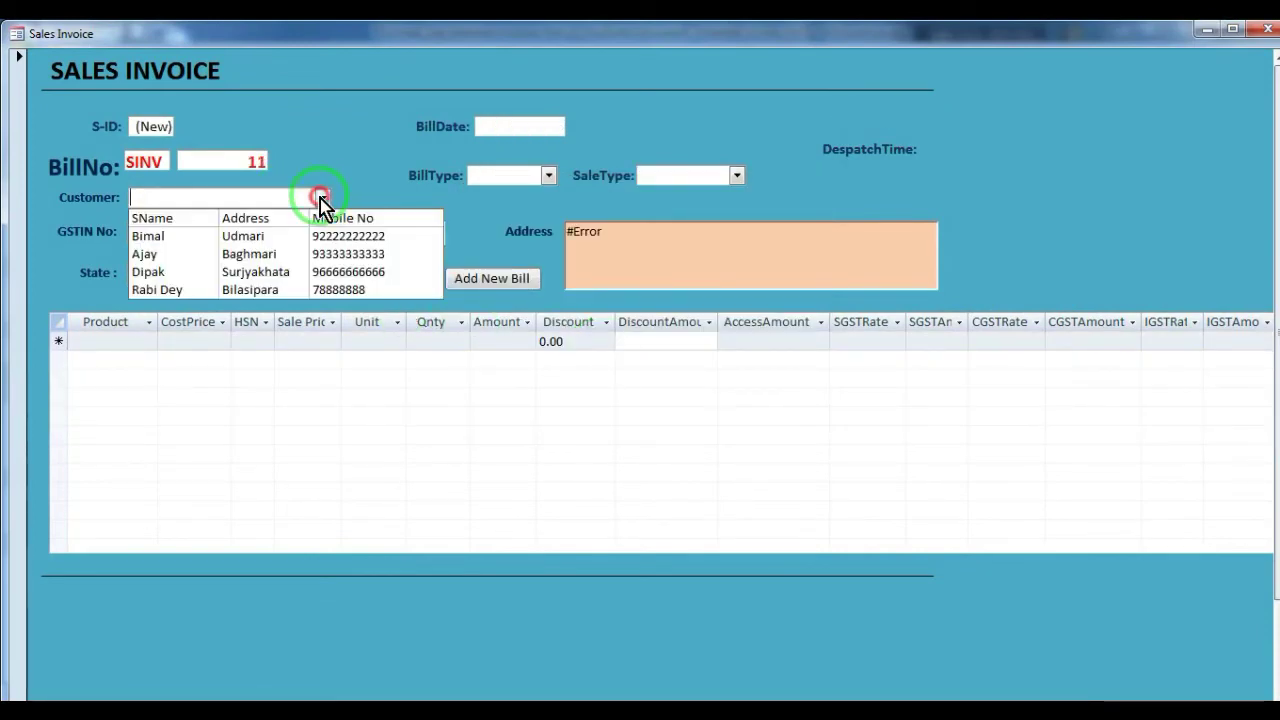
{"action": "left_click", "coordinate": [200, 234]}
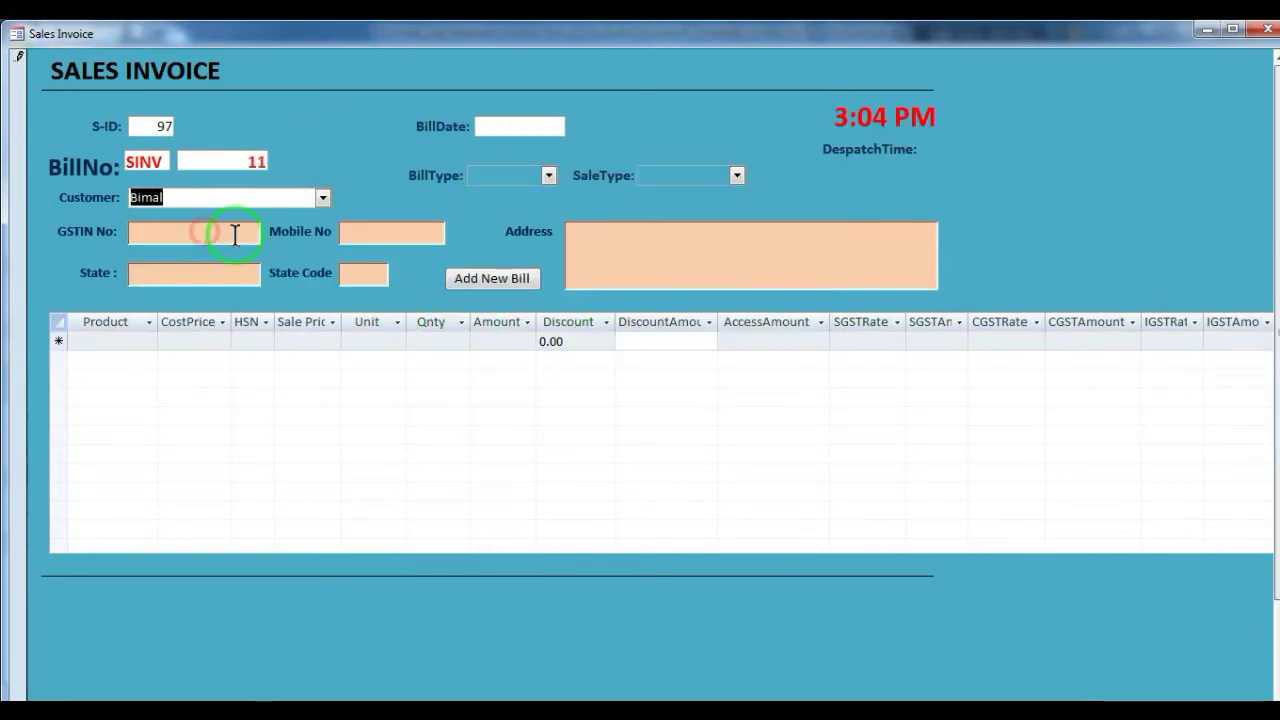
{"action": "left_click", "coordinate": [560, 126]}
{"action": "left_click", "coordinate": [576, 124]}
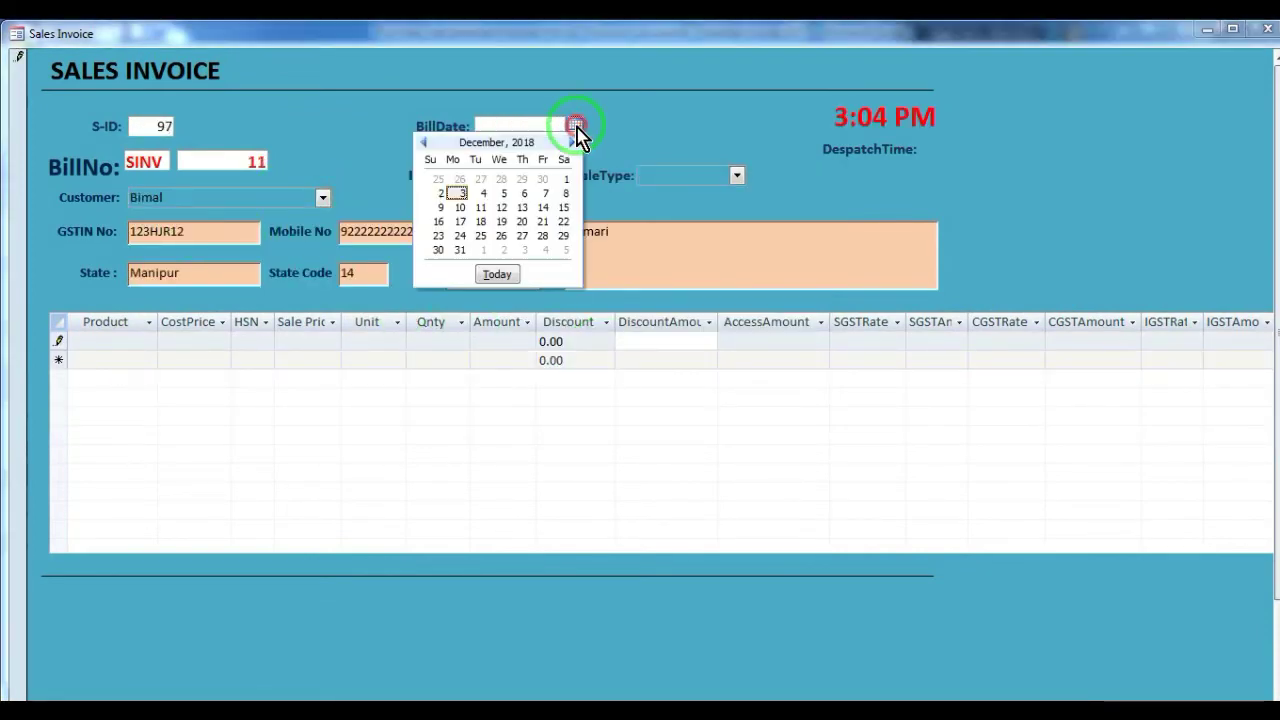
{"action": "left_click", "coordinate": [463, 195]}
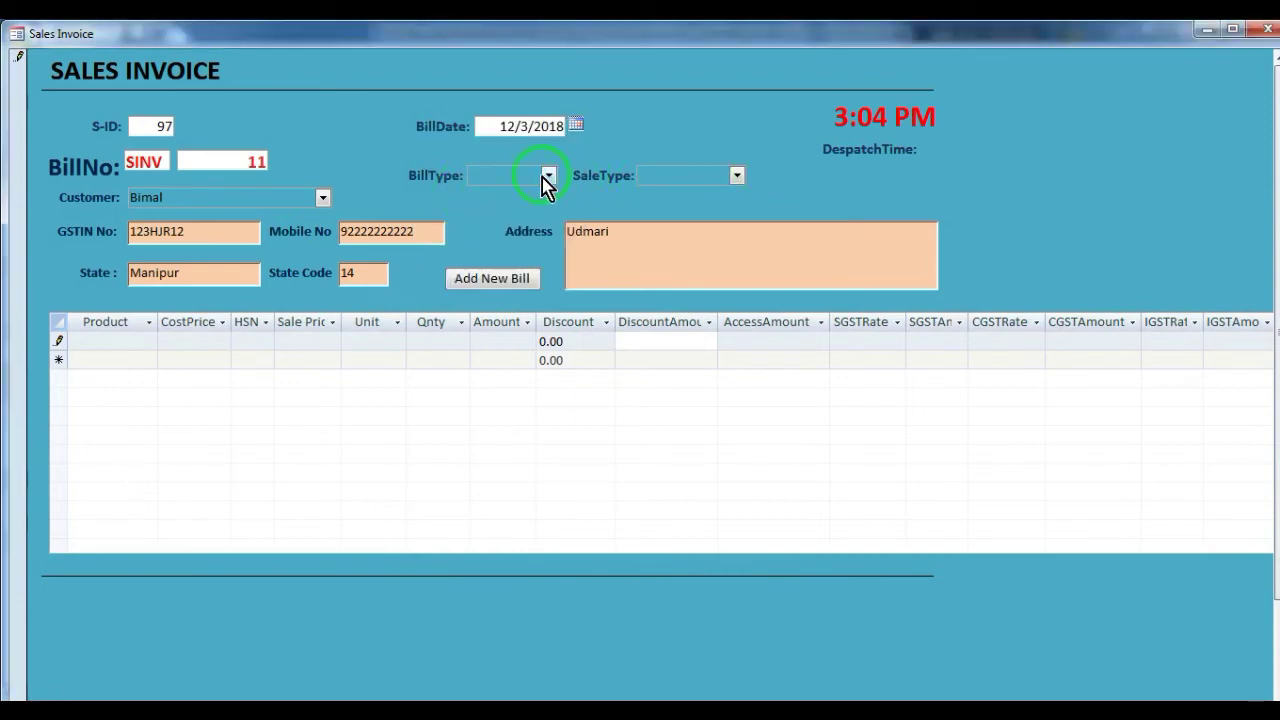
{"action": "left_click", "coordinate": [548, 176]}
{"action": "left_click", "coordinate": [498, 196]}
{"action": "left_click", "coordinate": [735, 176]}
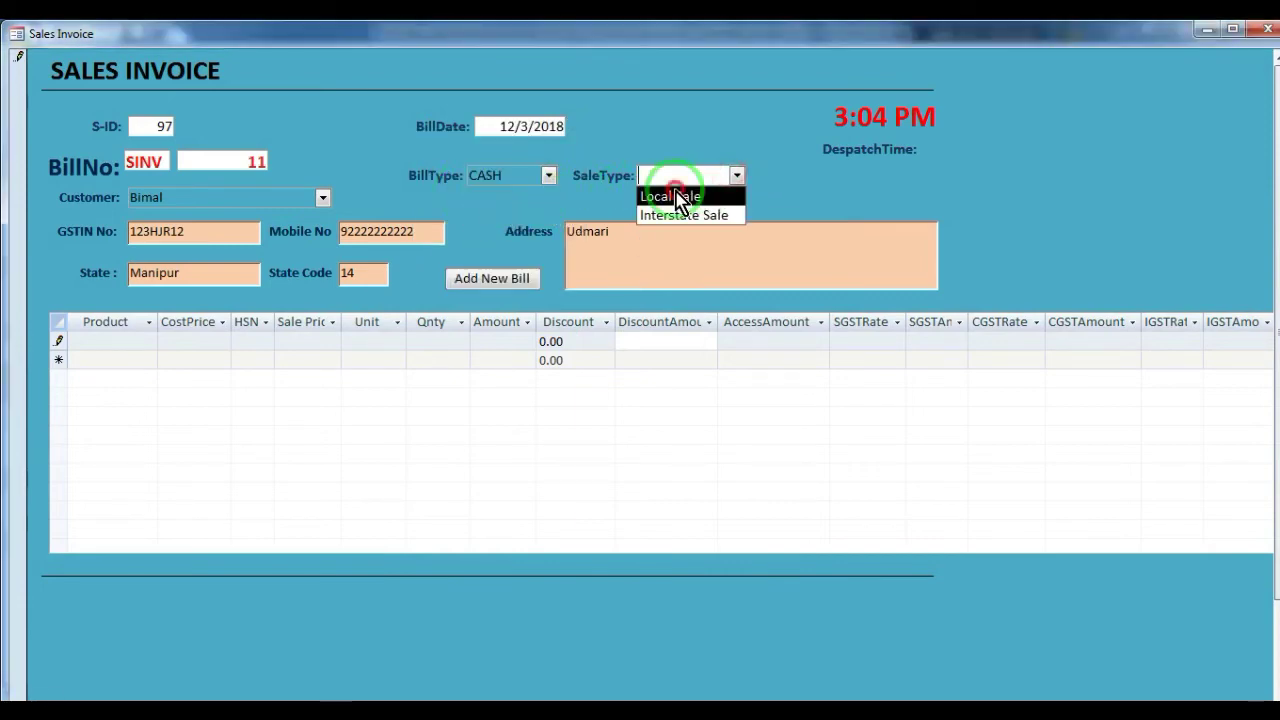
{"action": "left_click", "coordinate": [668, 195]}
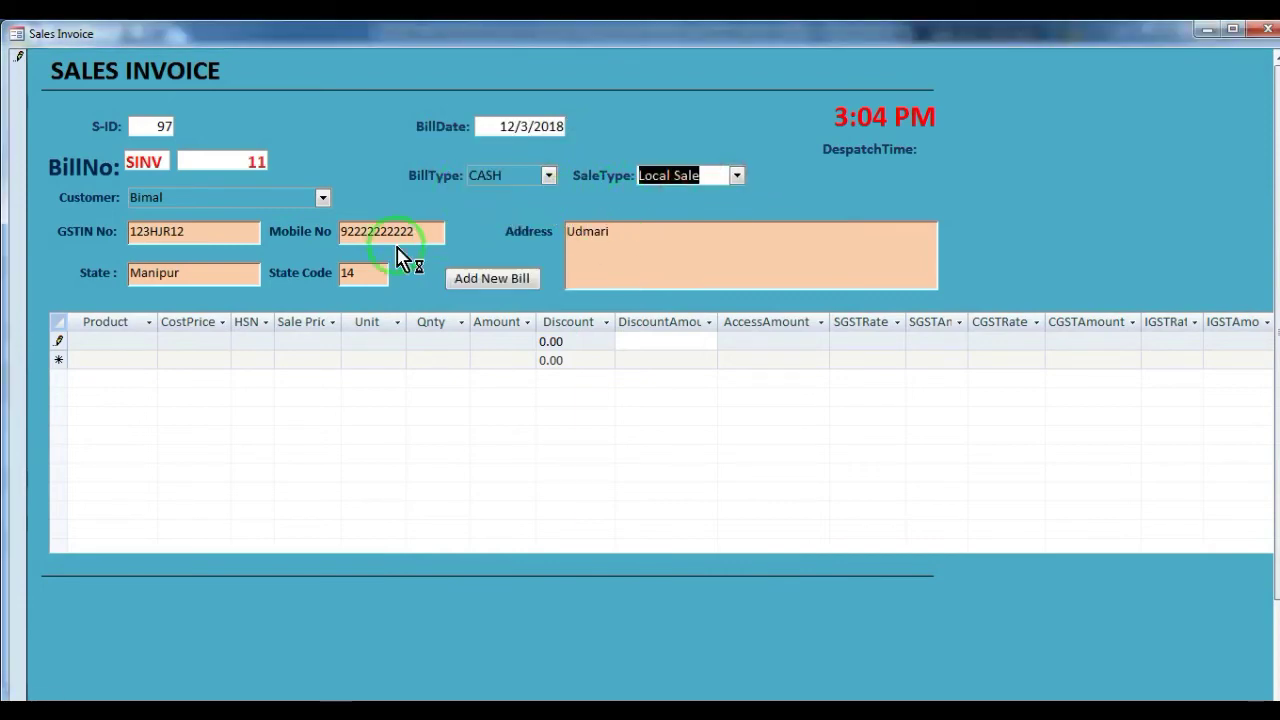
Add a LYCOSUN line with quantity 20, totalling 2,500.00
{"action": "left_click", "coordinate": [118, 345]}
{"action": "left_click", "coordinate": [148, 342]}
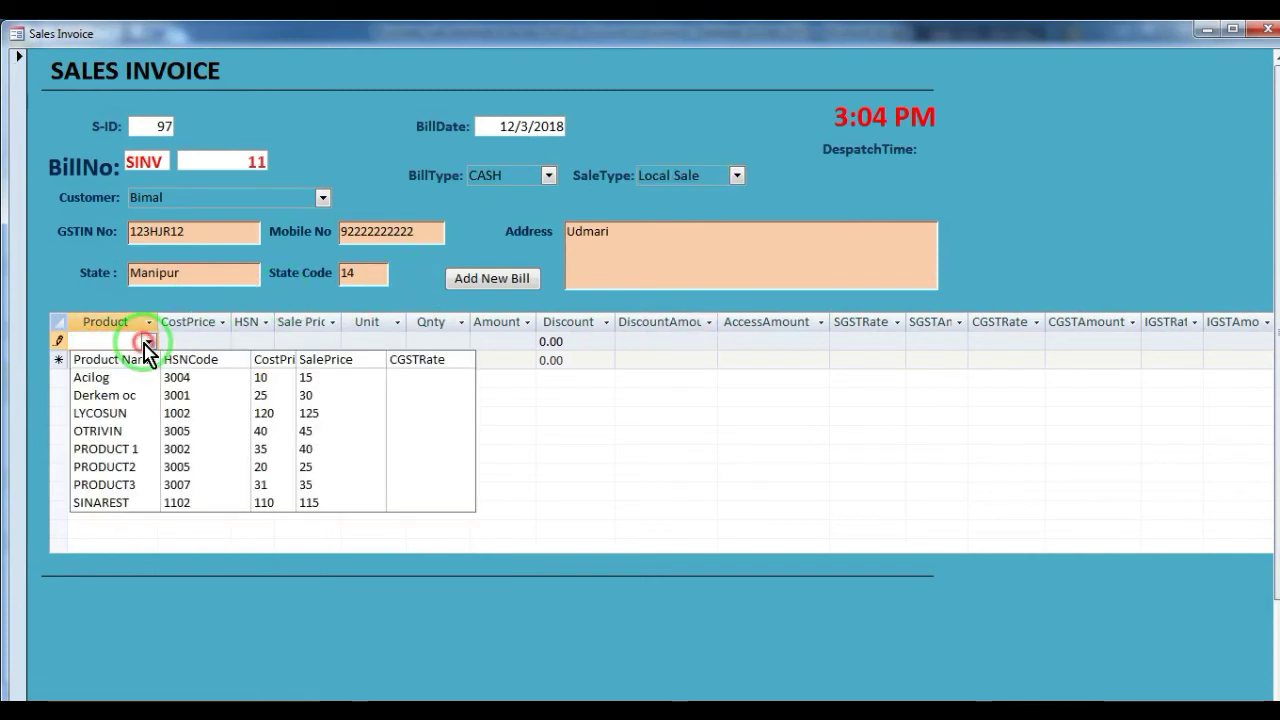
{"action": "left_click", "coordinate": [116, 414]}
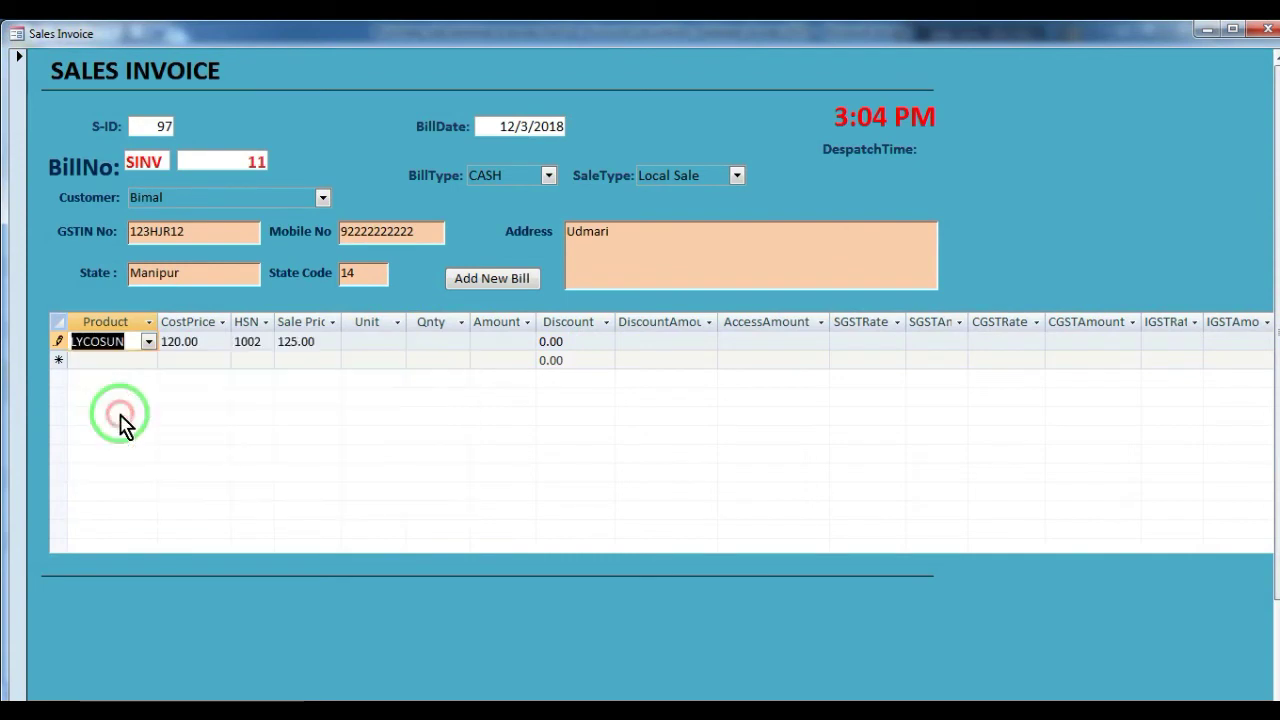
{"action": "left_click", "coordinate": [368, 343]}
{"action": "left_click", "coordinate": [424, 341]}
{"action": "type", "text": "20"}
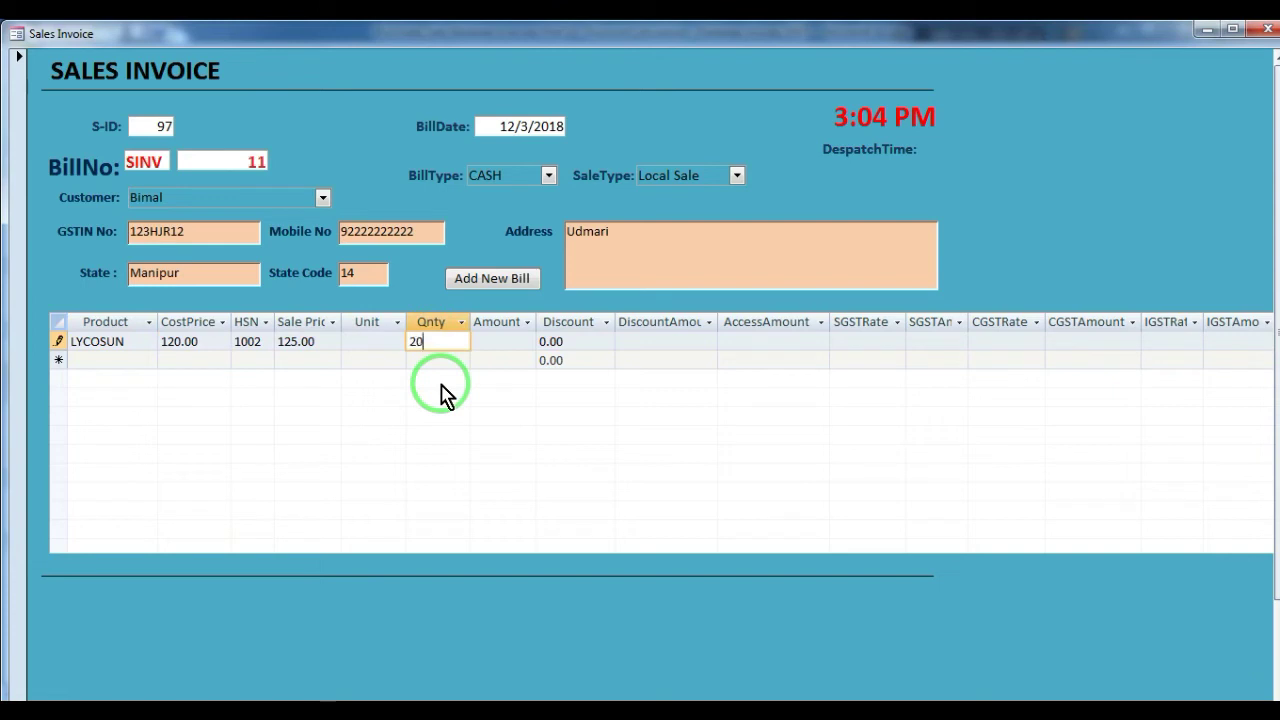
{"action": "key", "text": "Tab"}
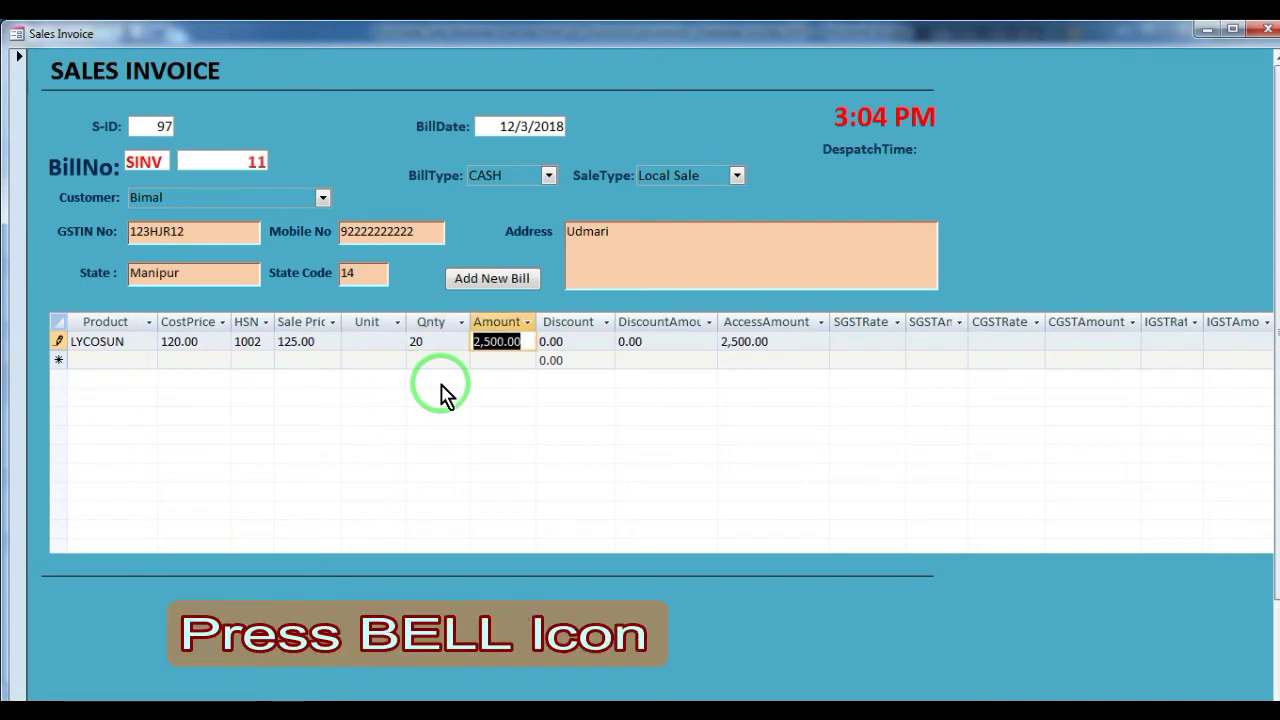
Give the LYCOSUN line a discount of 2, netting 2,450.00
{"action": "key", "text": "Tab"}
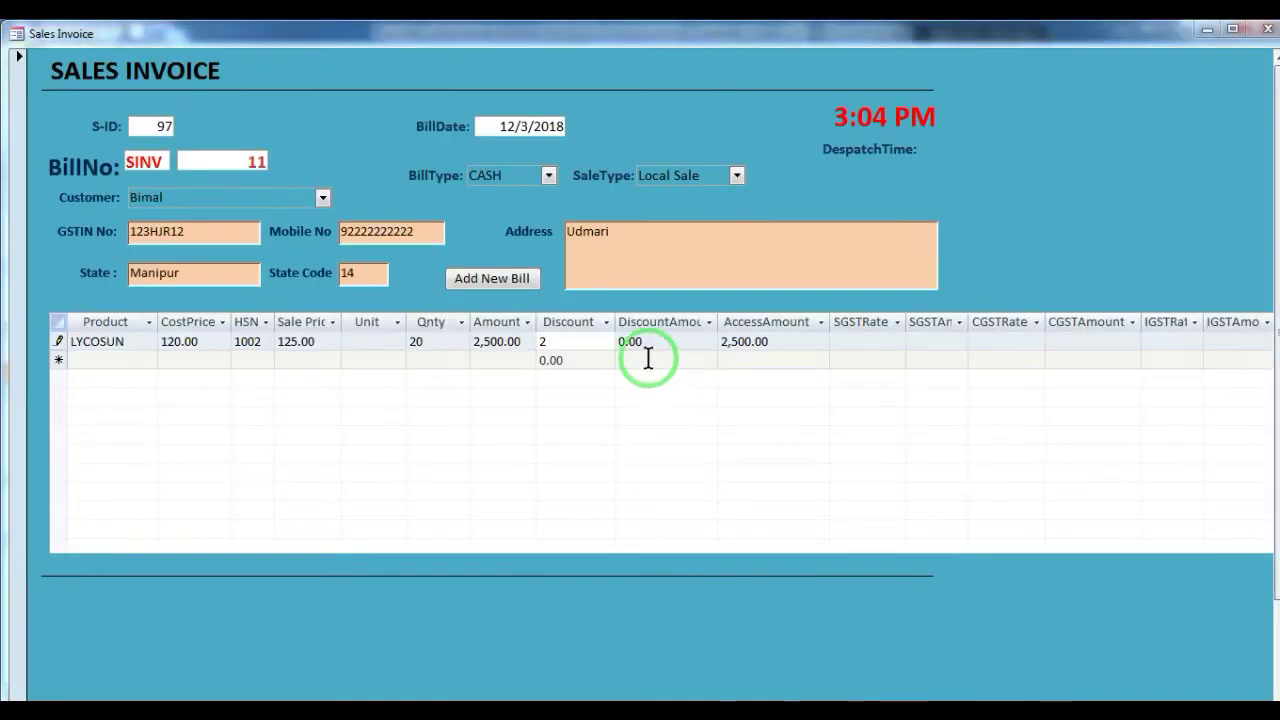
{"action": "left_click", "coordinate": [577, 342]}
{"action": "key", "text": "Tab"}
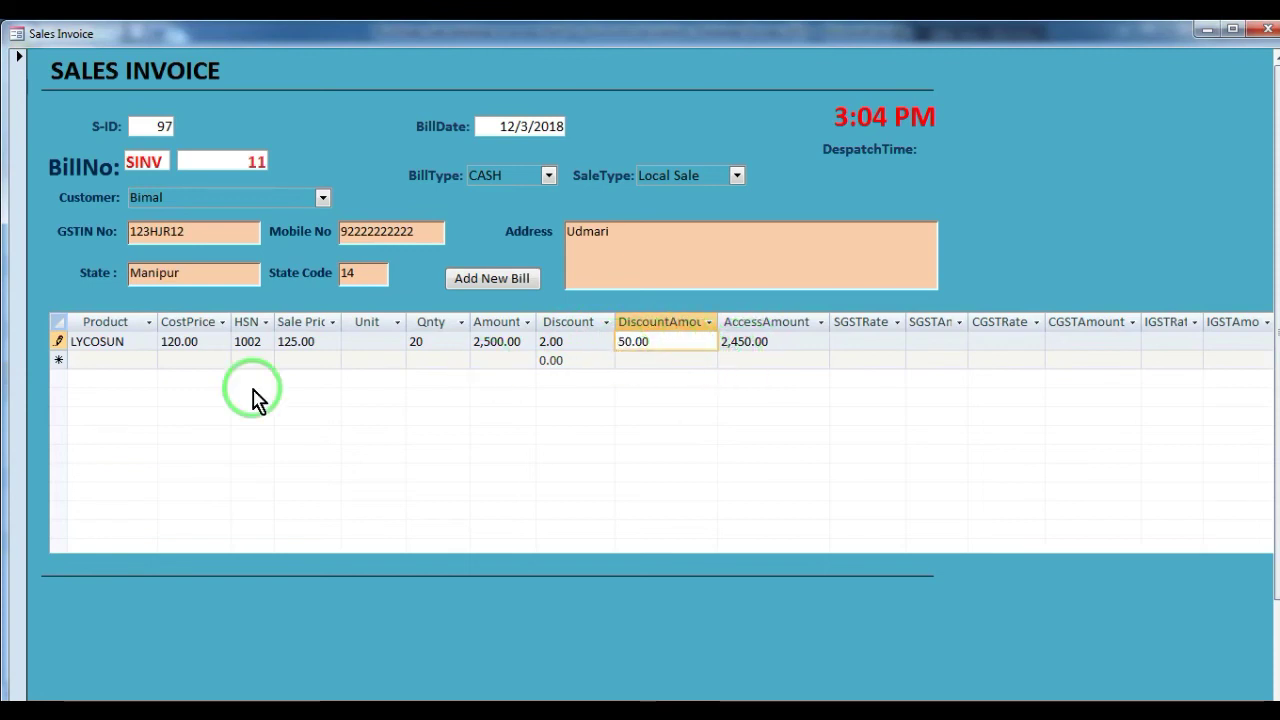
Add an OTRIVIN line with quantity 10 and zero discount, amount 450.00
{"action": "left_click", "coordinate": [117, 362]}
{"action": "left_click", "coordinate": [148, 360]}
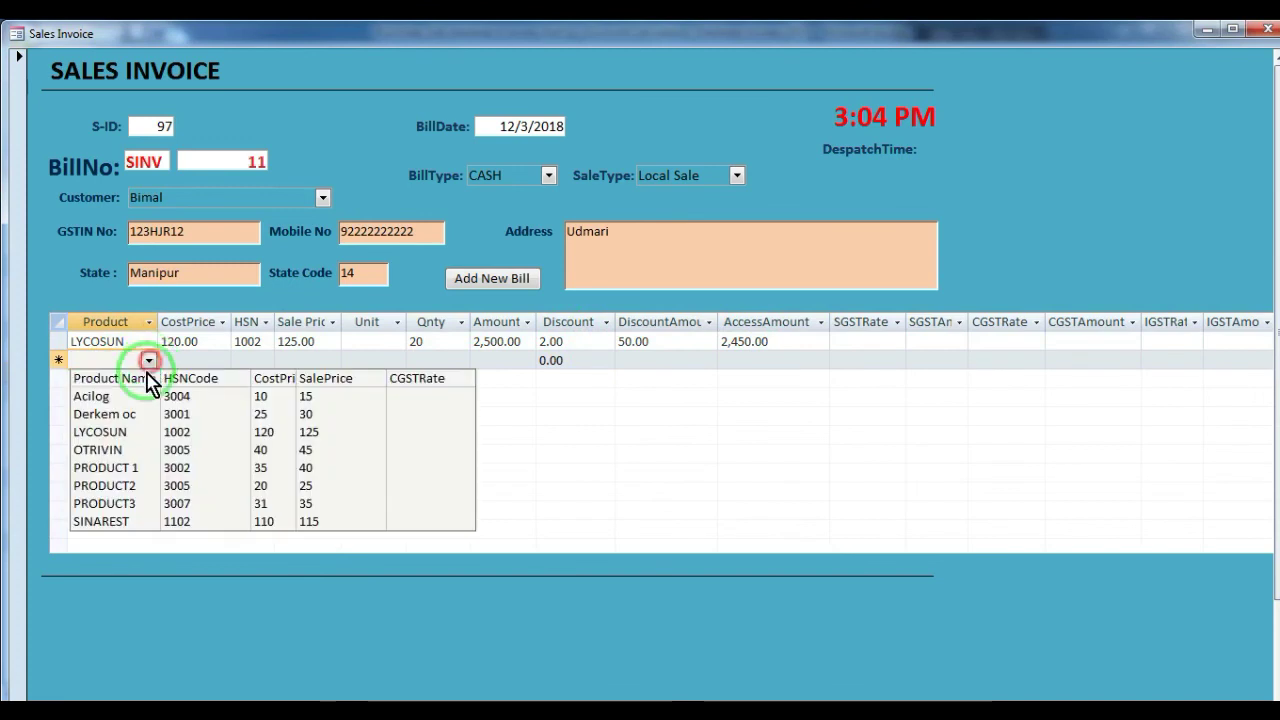
{"action": "left_click", "coordinate": [127, 449]}
{"action": "key", "text": "Tab"}
{"action": "key", "text": "Tab"}
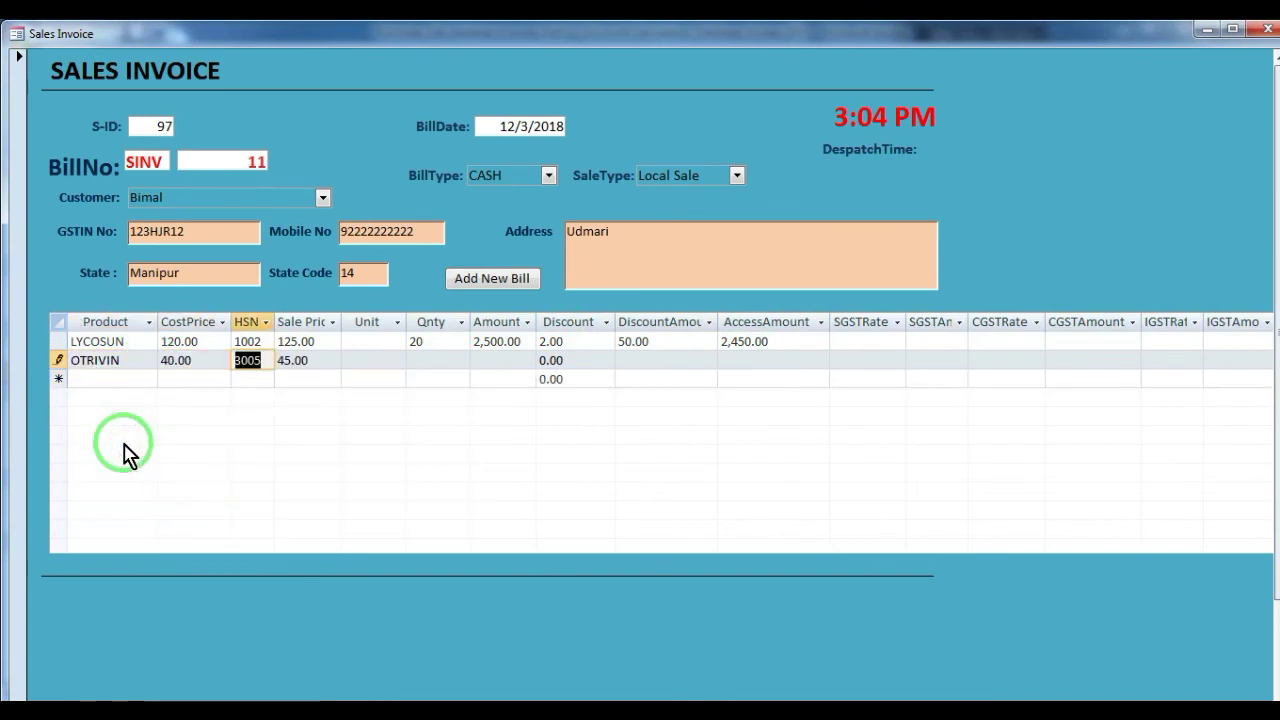
{"action": "key", "text": "Tab"}
{"action": "key", "text": "Tab"}
{"action": "key", "text": "Tab"}
{"action": "type", "text": "1"}
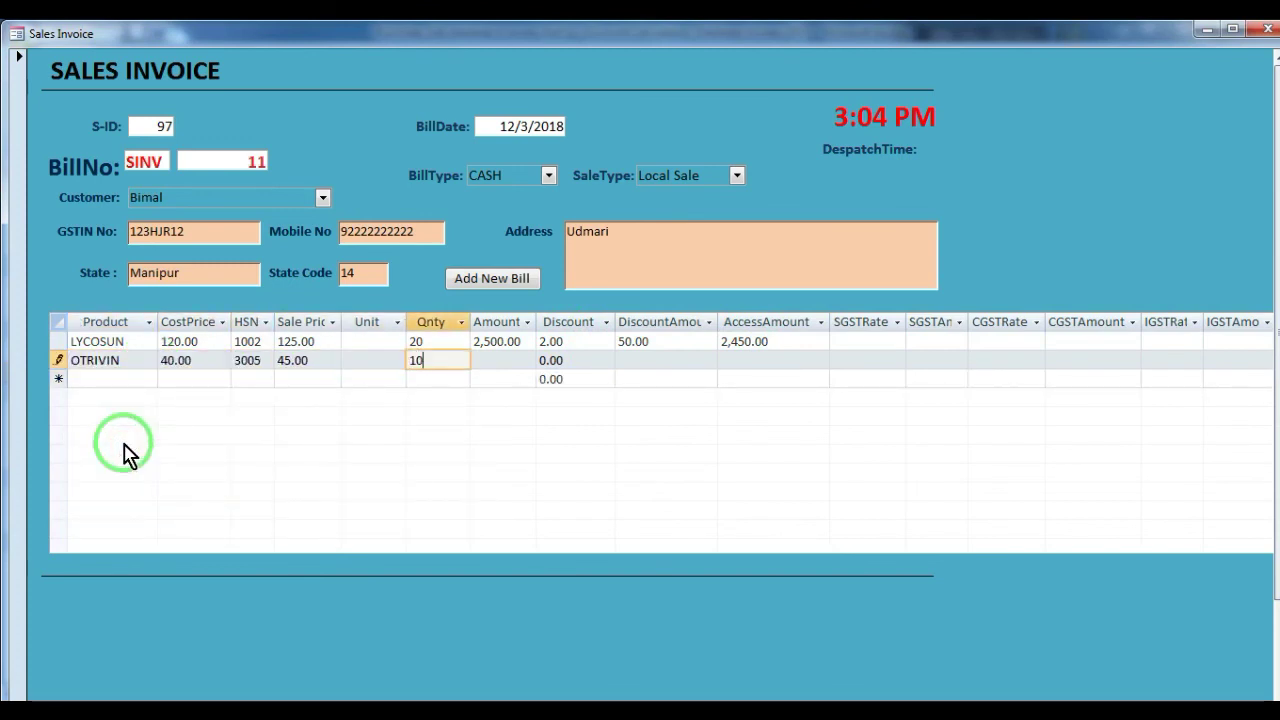
{"action": "key", "text": "Tab"}
{"action": "key", "text": "Tab"}
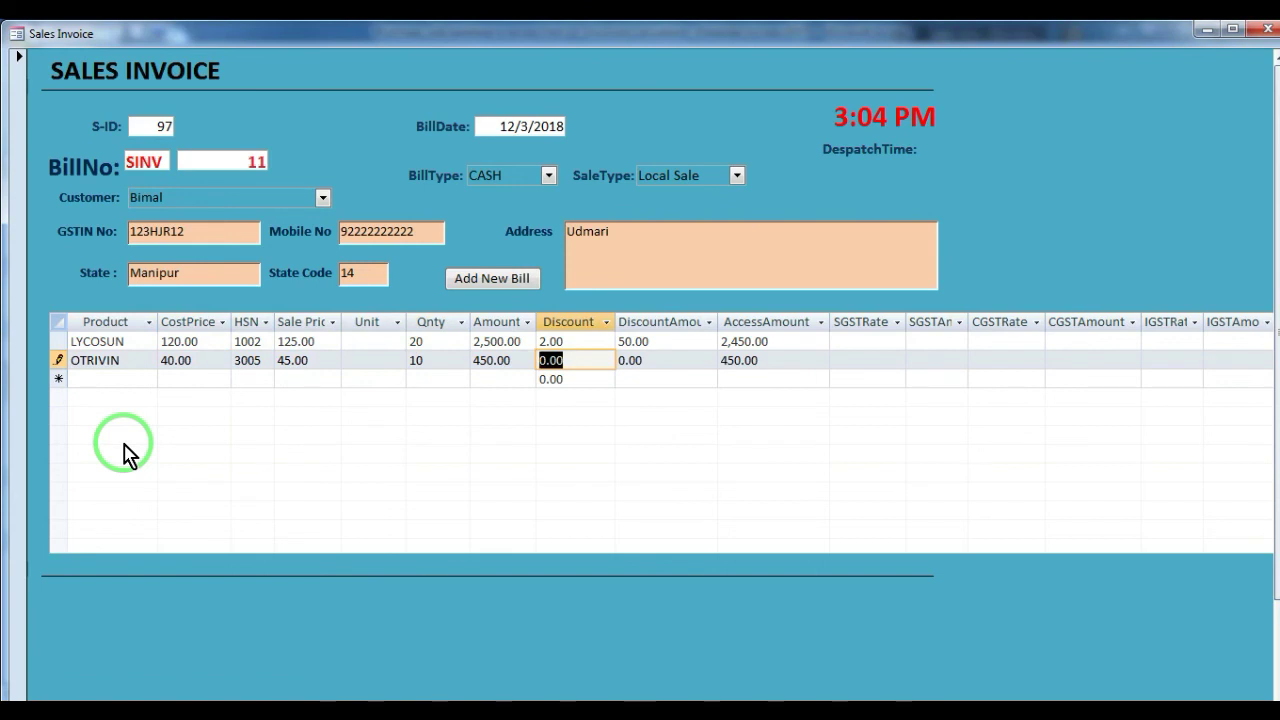
{"action": "type", "text": "0"}
{"action": "key", "text": "Tab"}
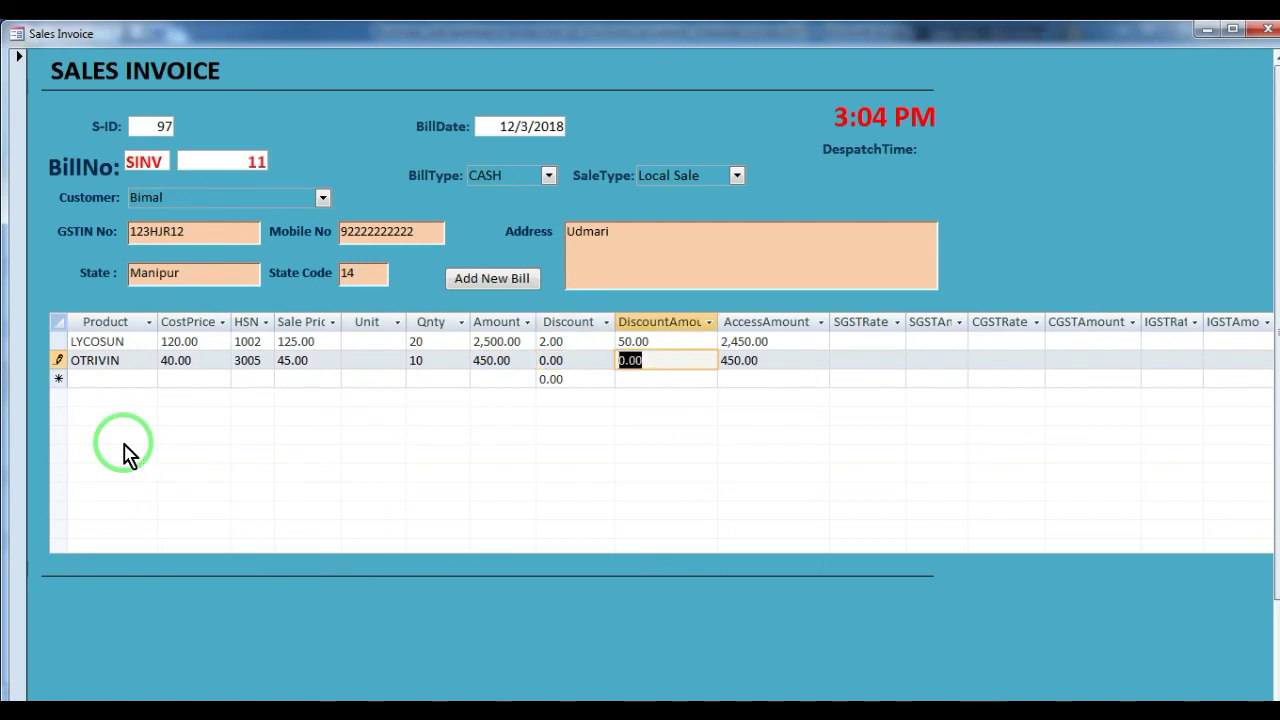
Add a PRODUCT2 line with quantity 100 and discount 1, netting 2,475.00
{"action": "left_click", "coordinate": [128, 378]}
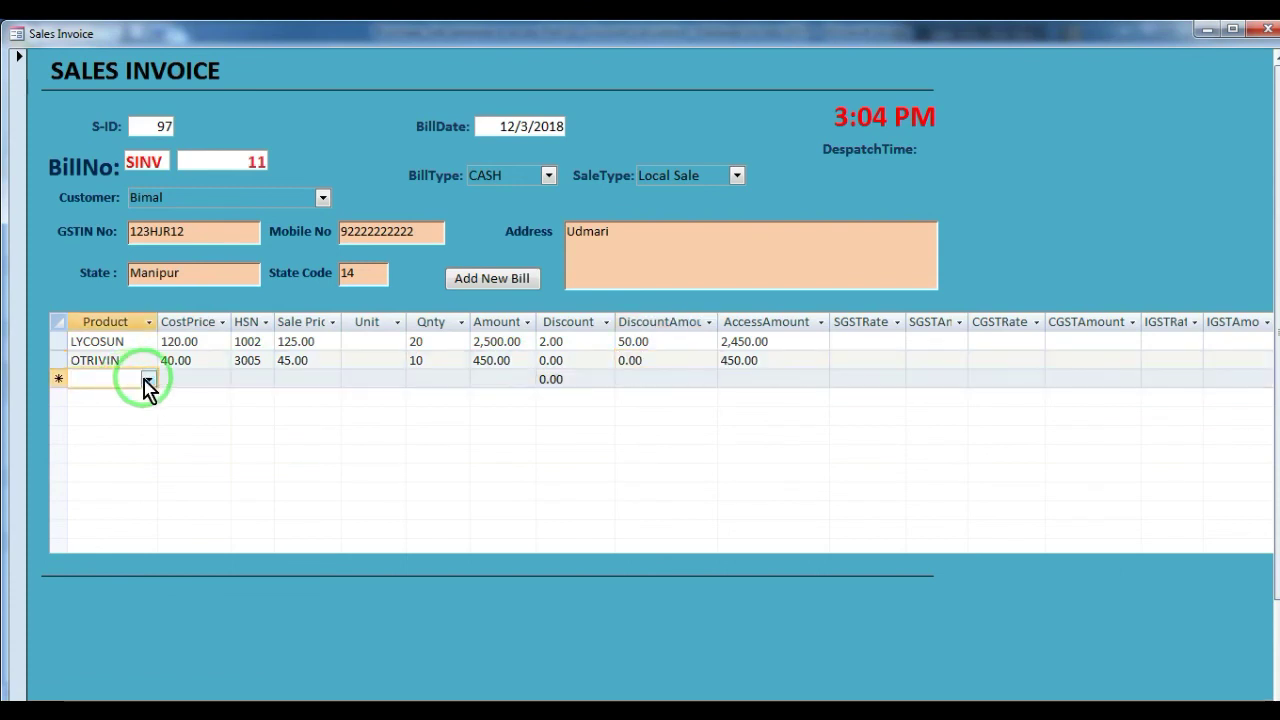
{"action": "left_click", "coordinate": [148, 379]}
{"action": "left_click", "coordinate": [110, 505]}
{"action": "key", "text": "Tab"}
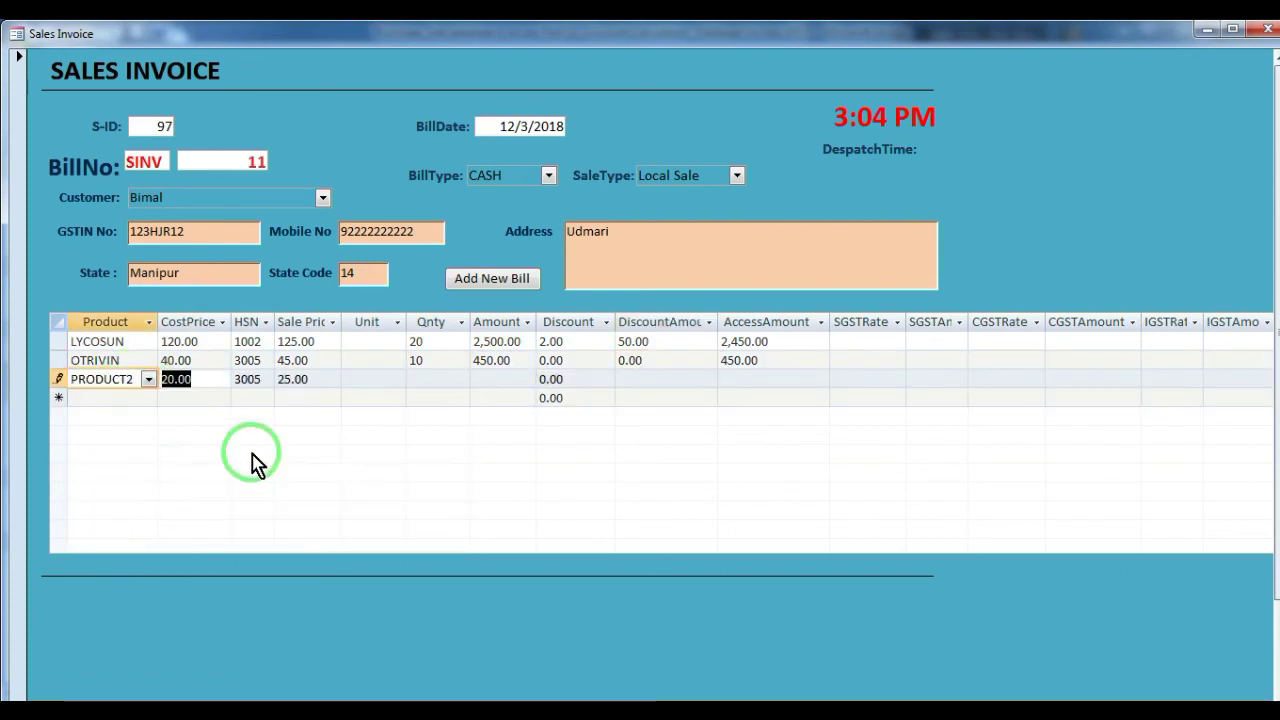
{"action": "key", "text": "Tab"}
{"action": "key", "text": "Tab"}
{"action": "key", "text": "Tab"}
{"action": "key", "text": "Tab"}
{"action": "type", "text": "100"}
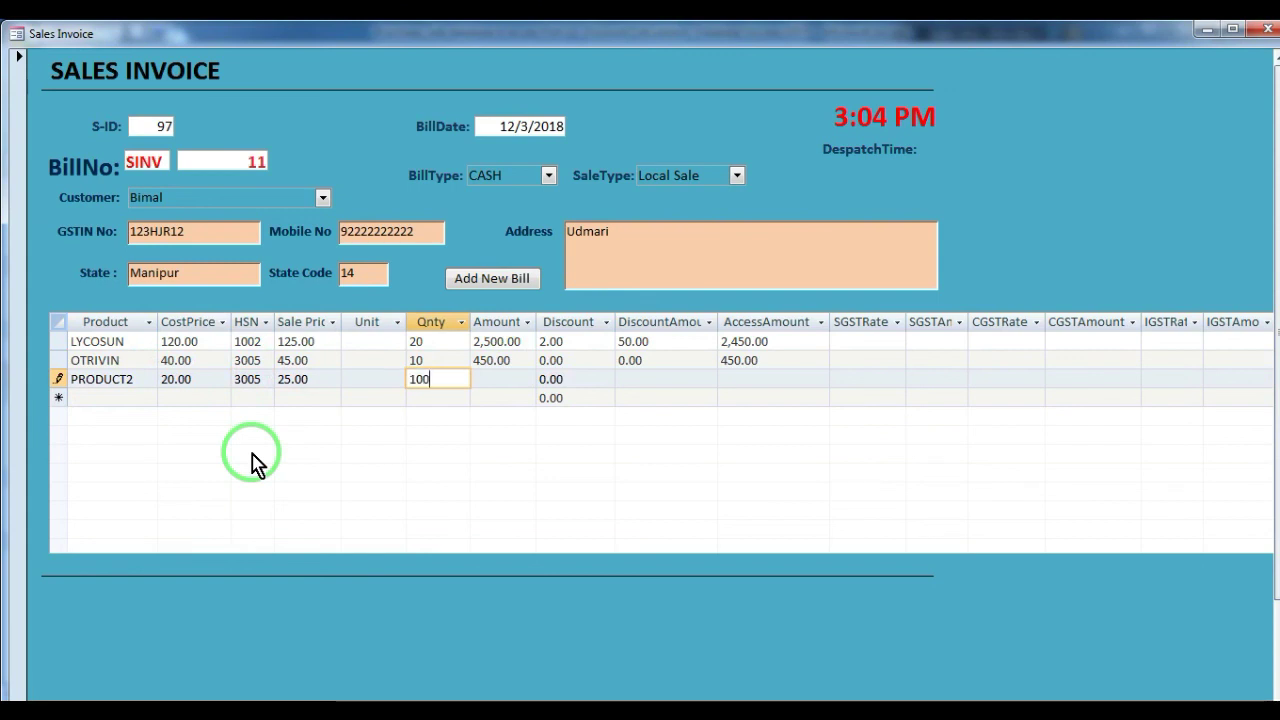
{"action": "key", "text": "Tab"}
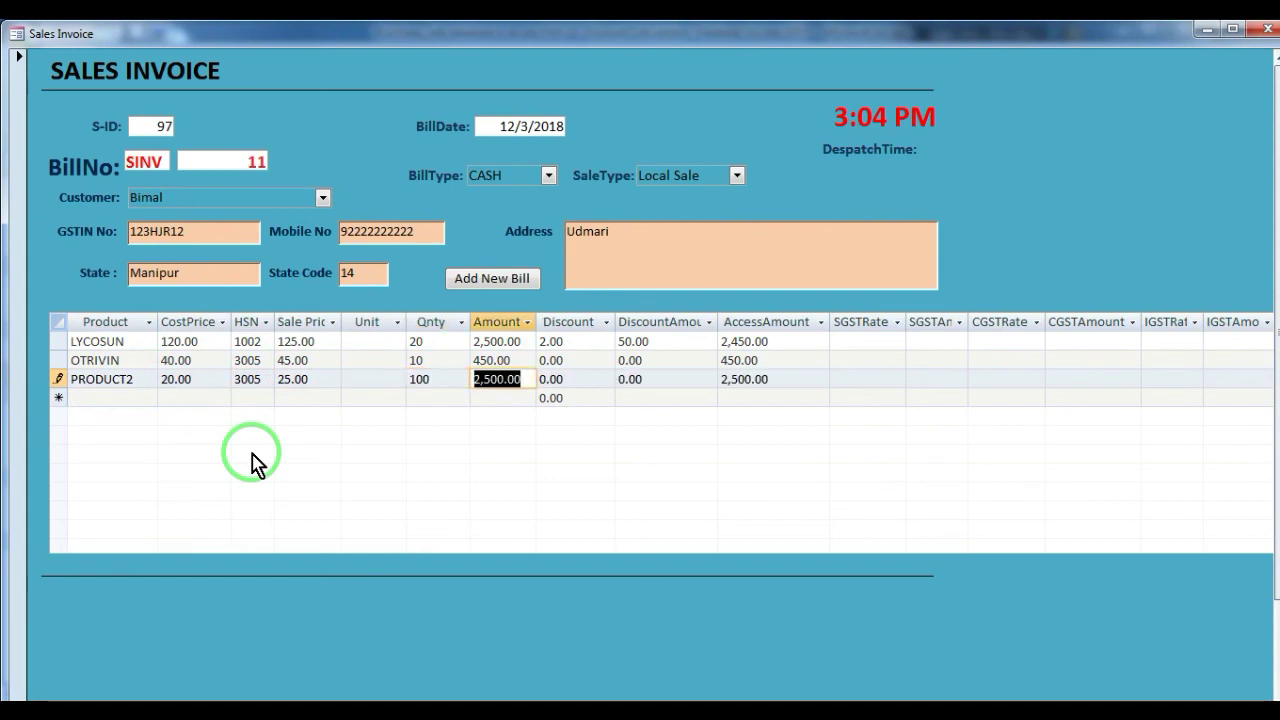
{"action": "key", "text": "Tab"}
{"action": "type", "text": "1"}
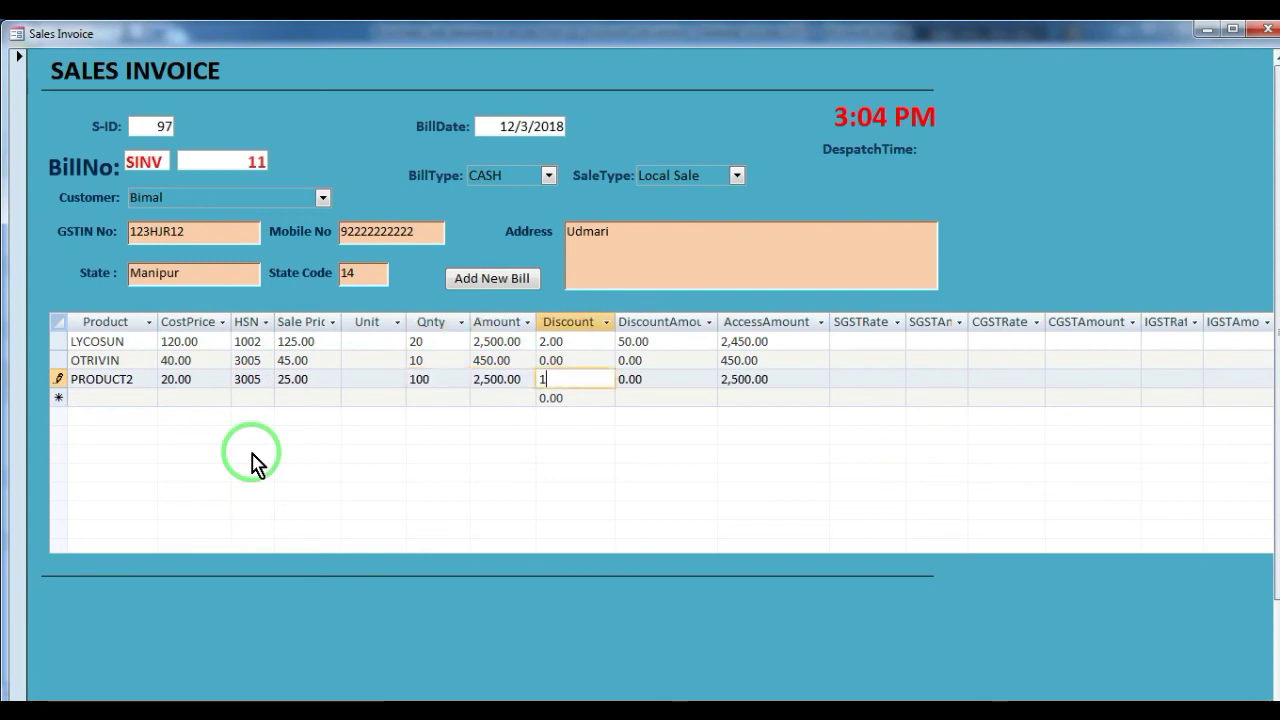
{"action": "key", "text": "Tab"}
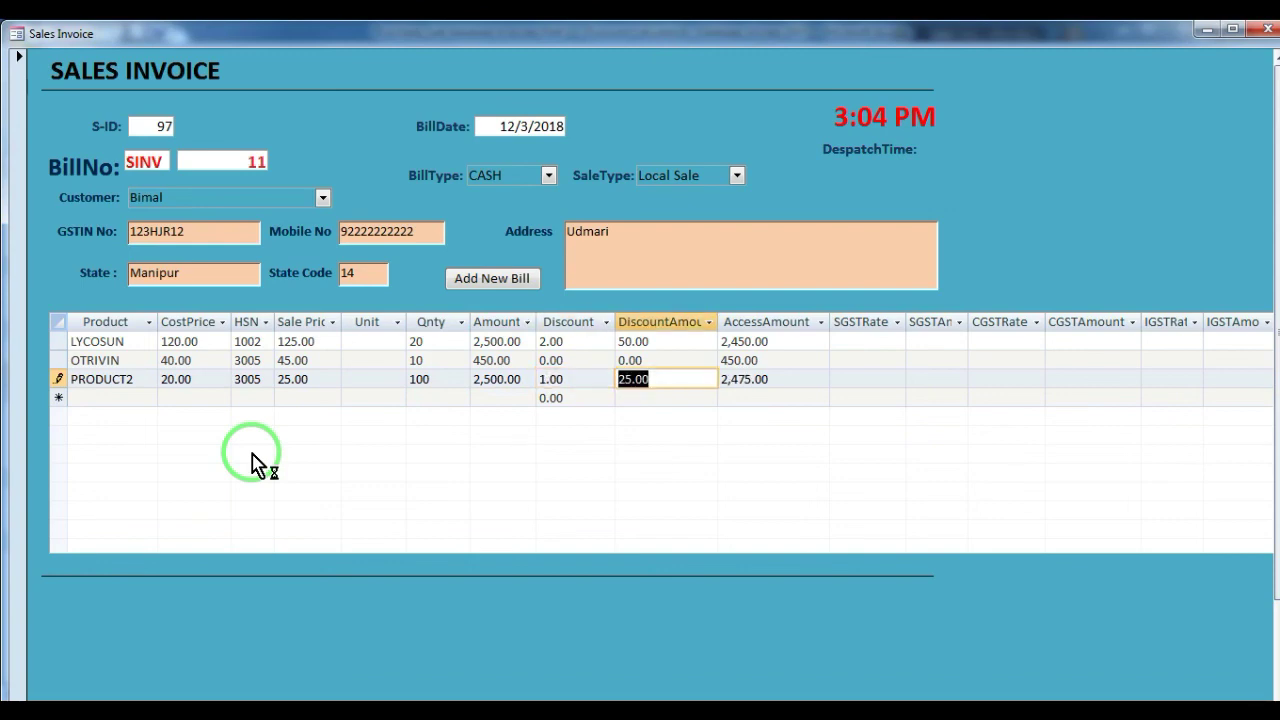